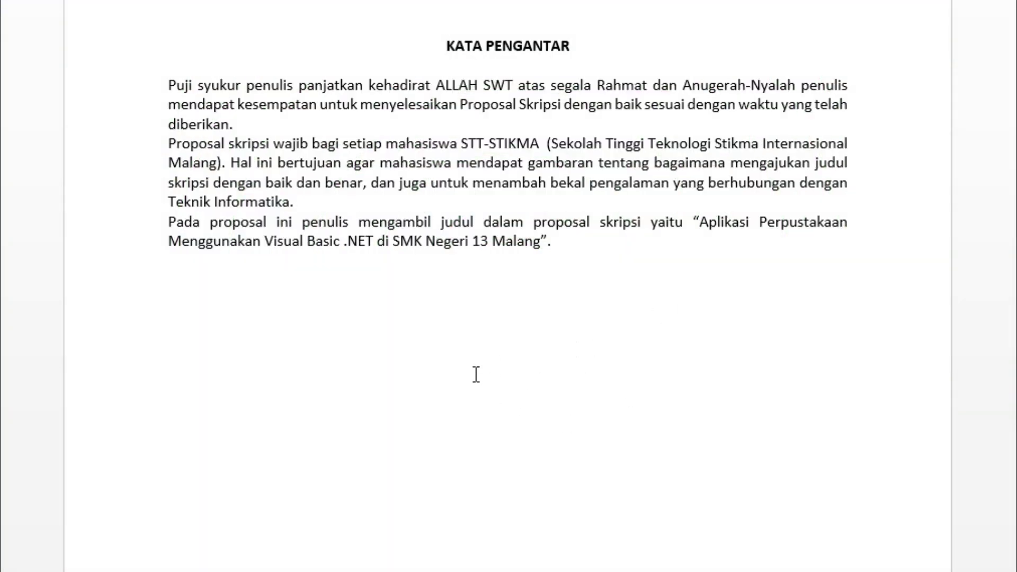
Step: Join the second body paragraph onto the first after "diberikan." and split them apart again
left_click_drag(168, 85, 450, 104)
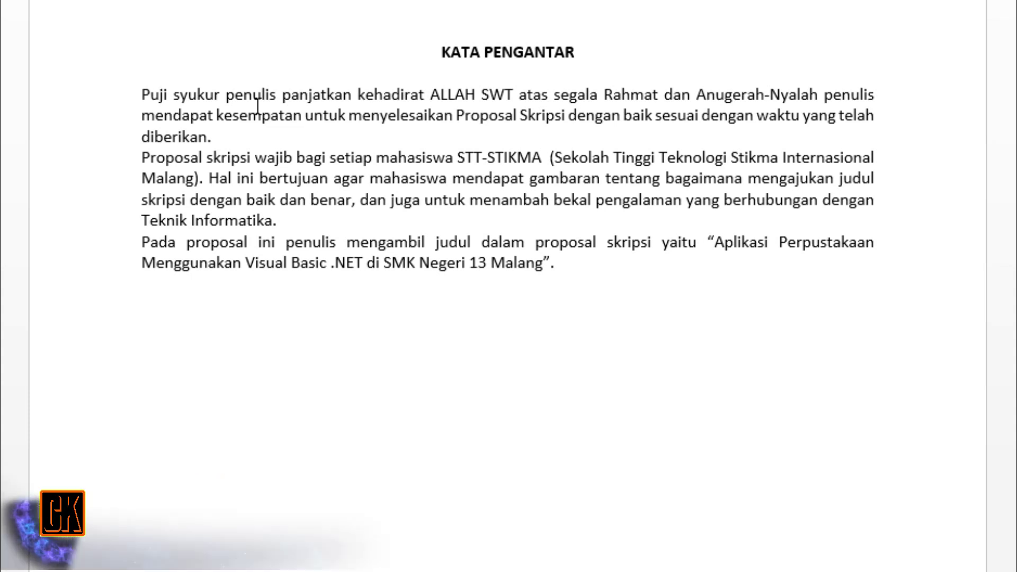
left_click(220, 137)
key("Delete")
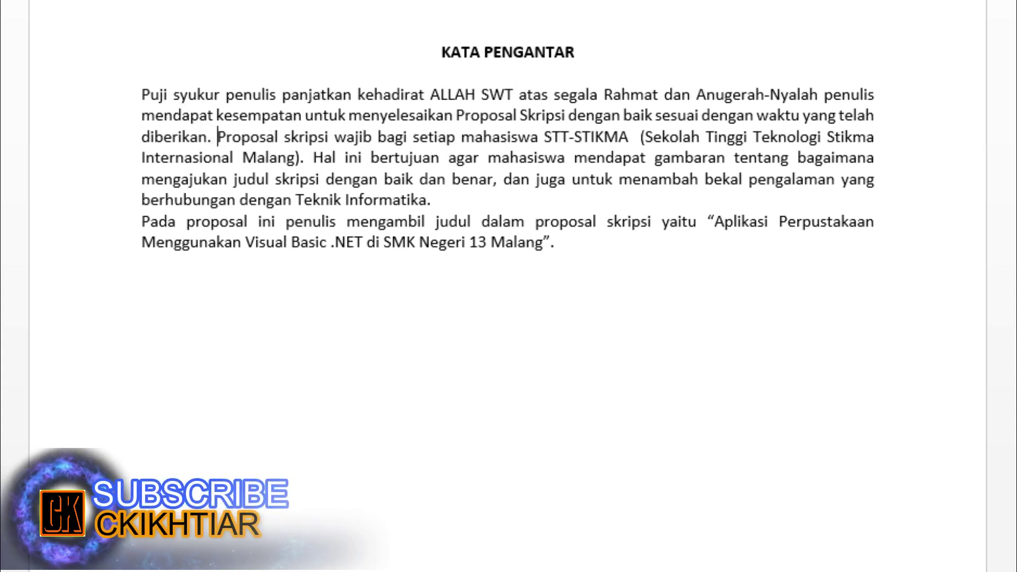
key("Return")
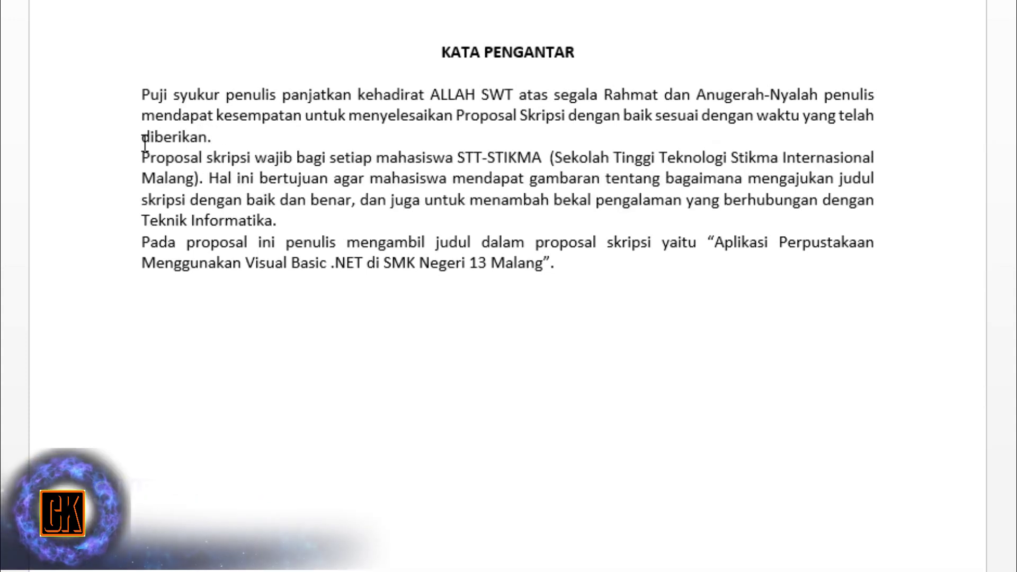
Step: Highlight the three body paragraphs under KATA PENGANTAR in turn to examine how the text is divided
left_click(131, 157)
left_click_drag(142, 157, 297, 225)
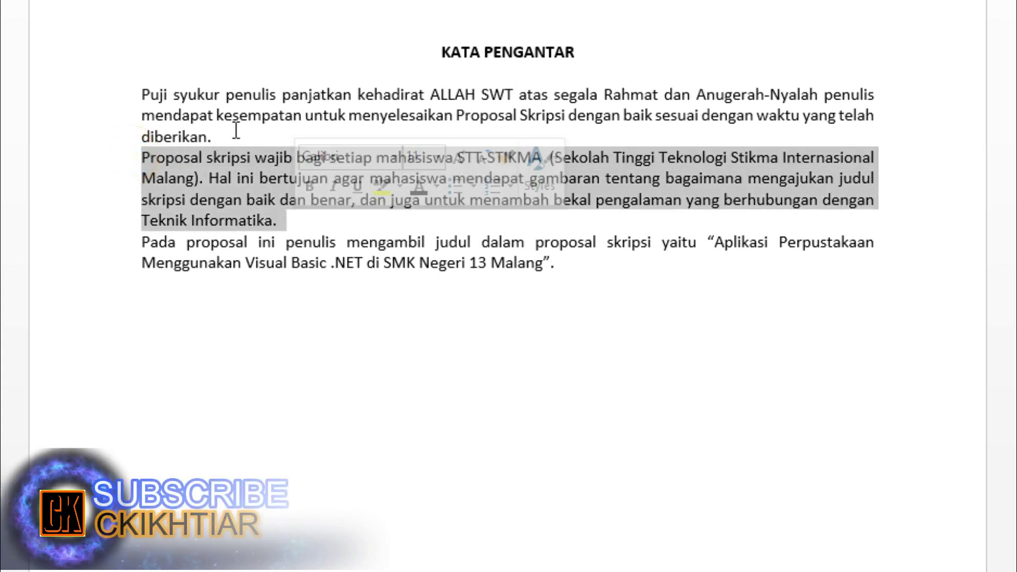
left_click(235, 134)
left_click_drag(132, 93, 240, 133)
left_click_drag(141, 157, 286, 219)
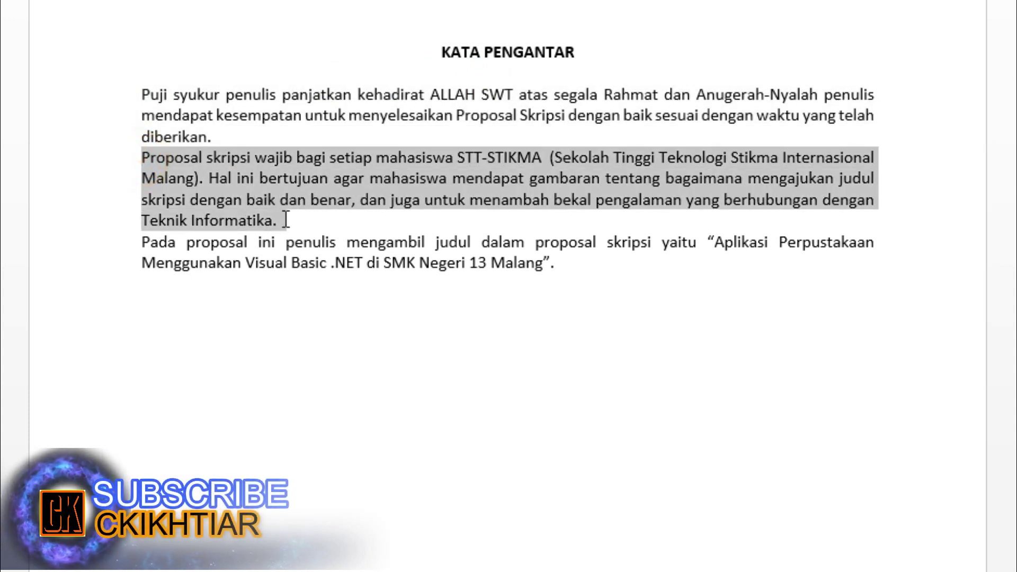
left_click_drag(142, 245, 559, 262)
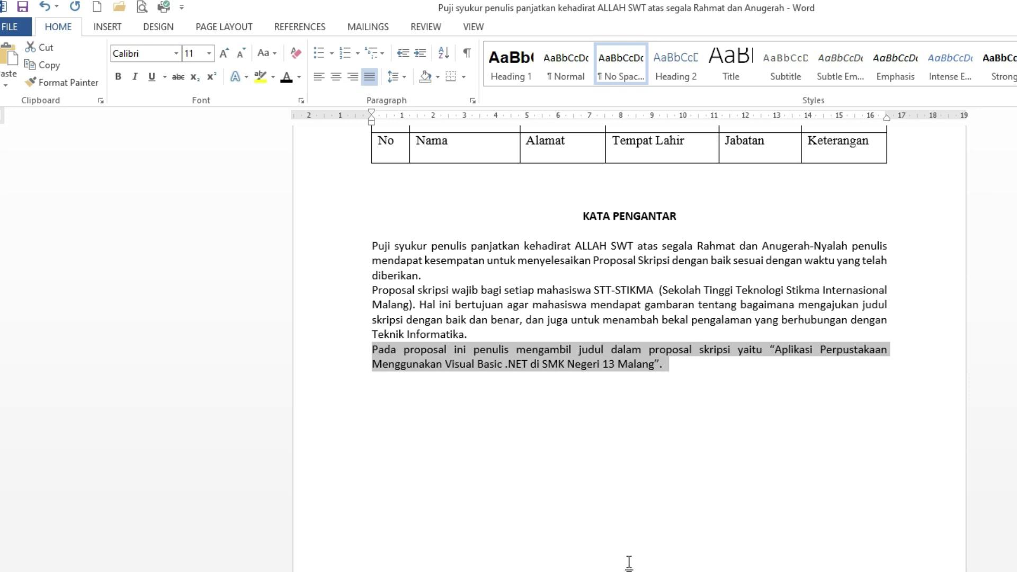
left_click(629, 562)
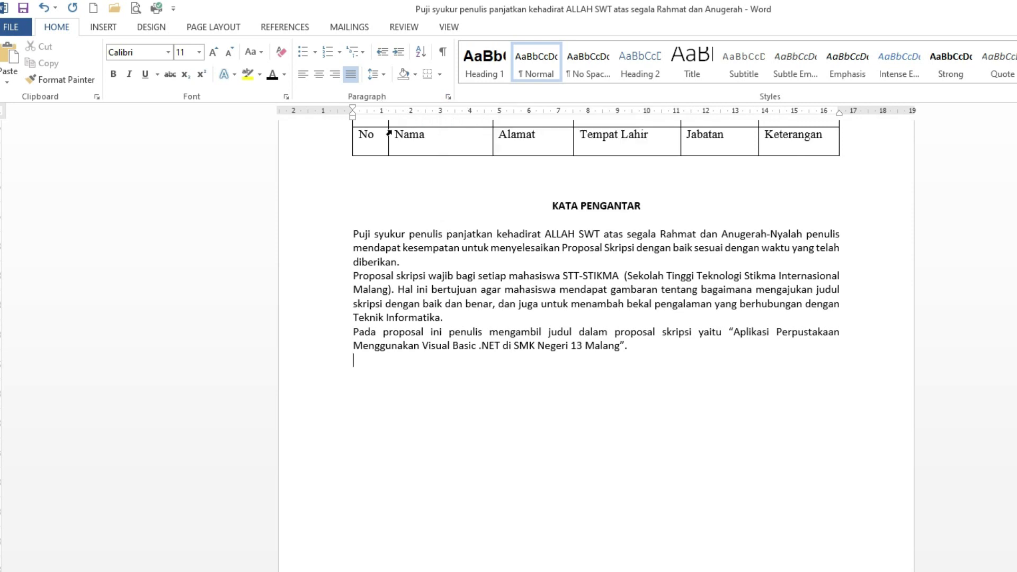
Step: Examine the line spacing options in the paragraph settings, keeping the spacing at Single
left_click(437, 95)
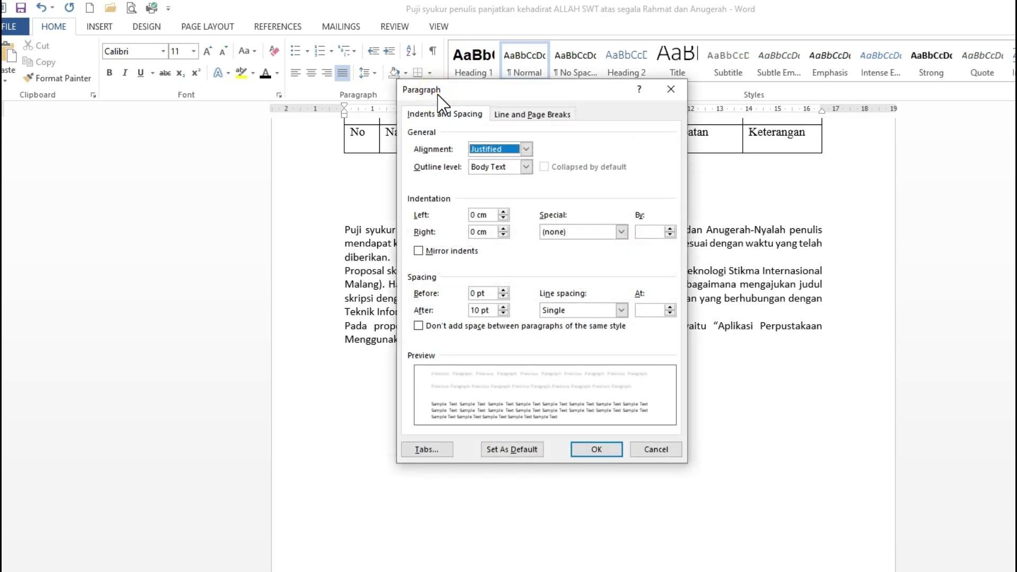
left_click(654, 450)
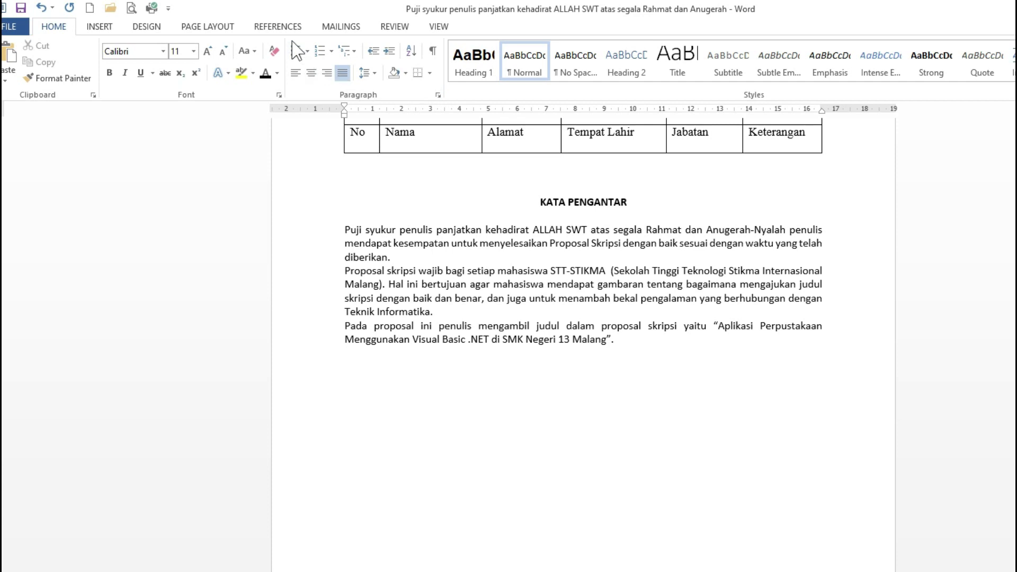
left_click(438, 97)
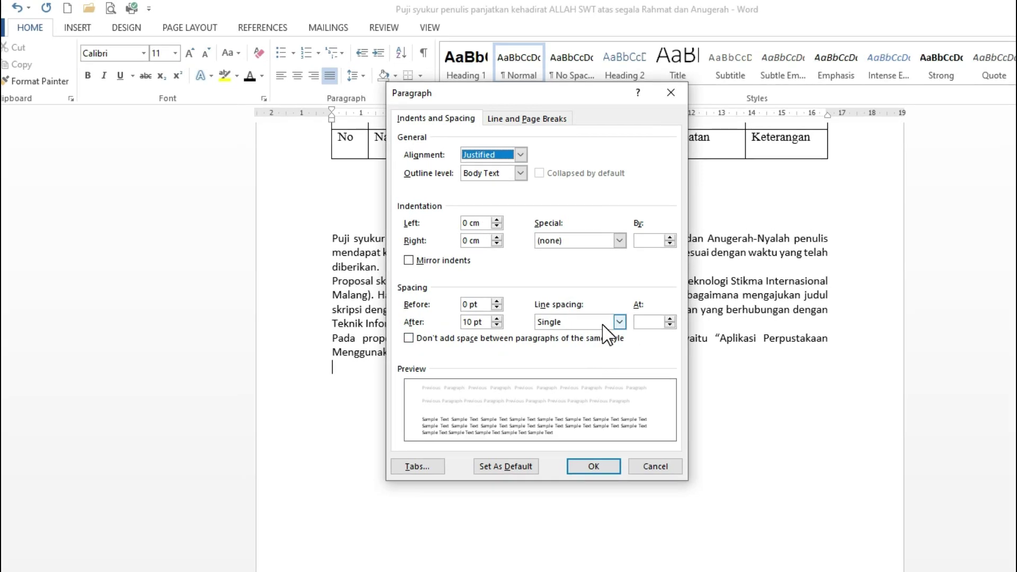
left_click(607, 324)
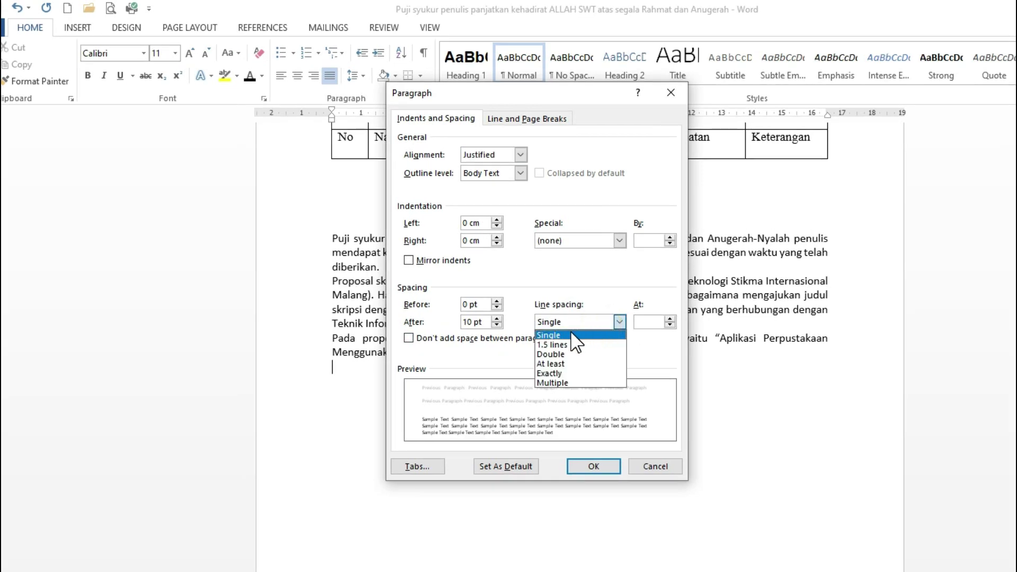
left_click(618, 322)
left_click(618, 322)
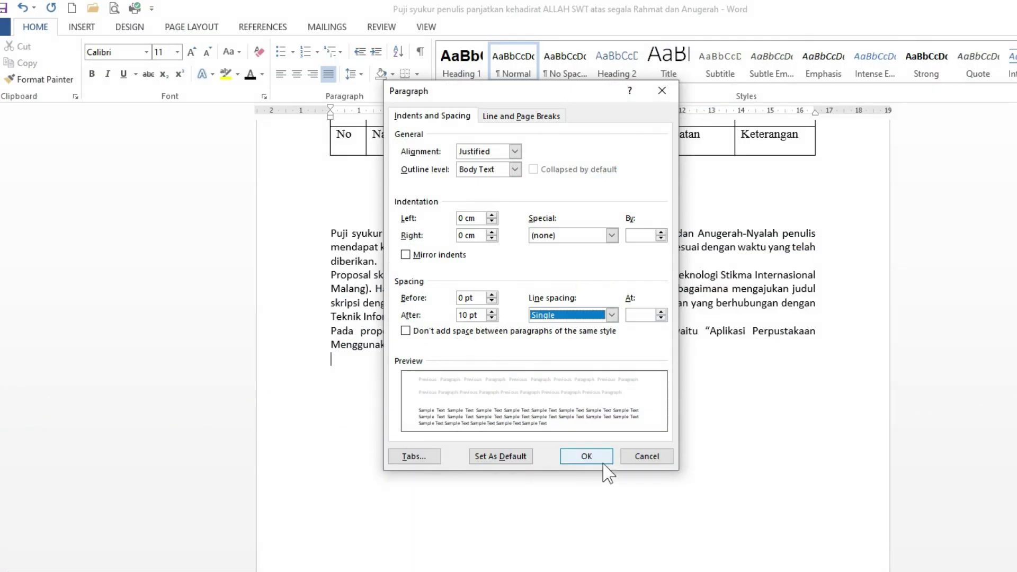
left_click(595, 461)
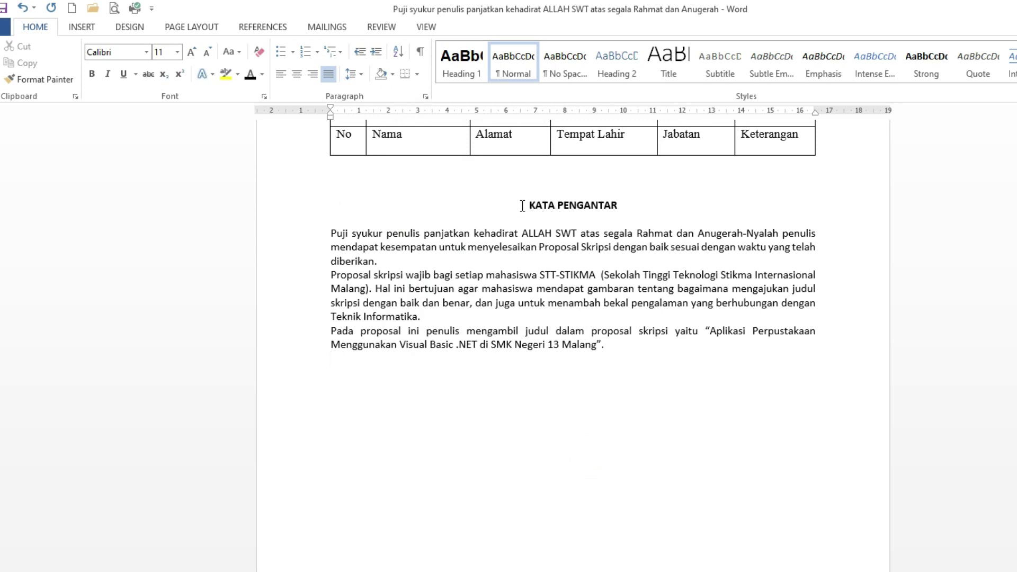
Step: Set the line spacing of the three body paragraphs under KATA PENGANTAR to 1.5 lines
left_click_drag(531, 205, 609, 346)
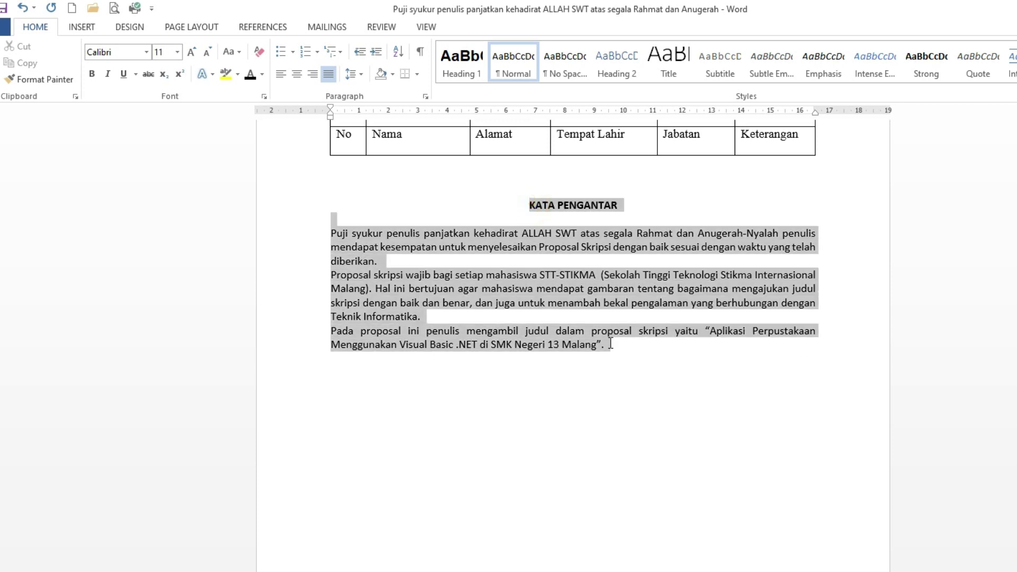
left_click(638, 348)
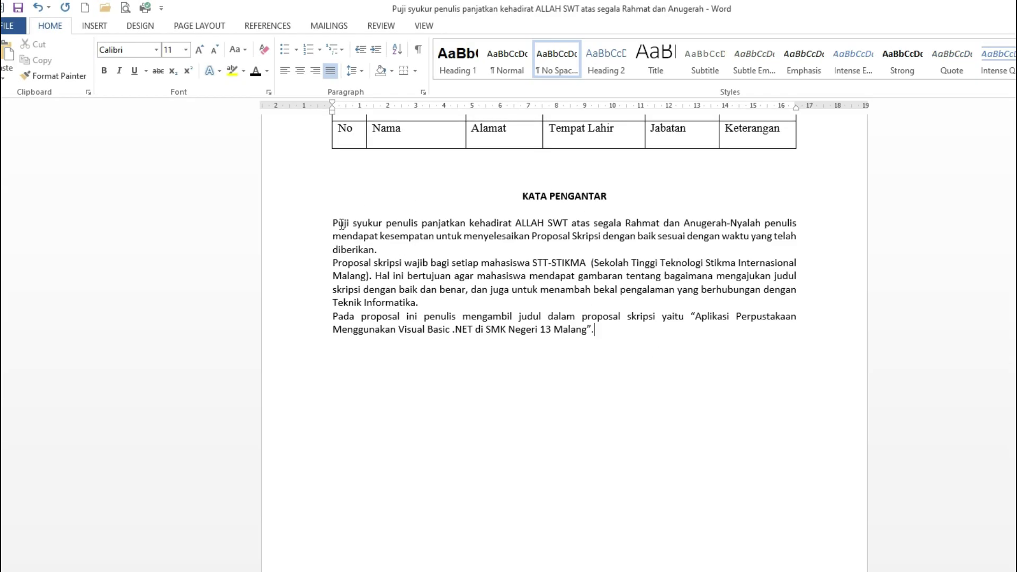
left_click_drag(331, 221, 596, 332)
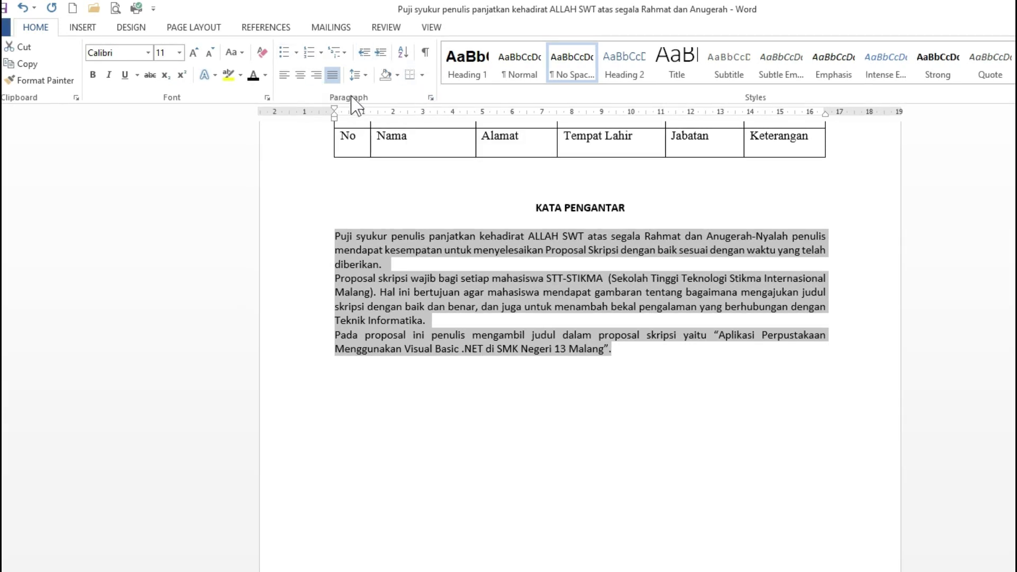
left_click(404, 97)
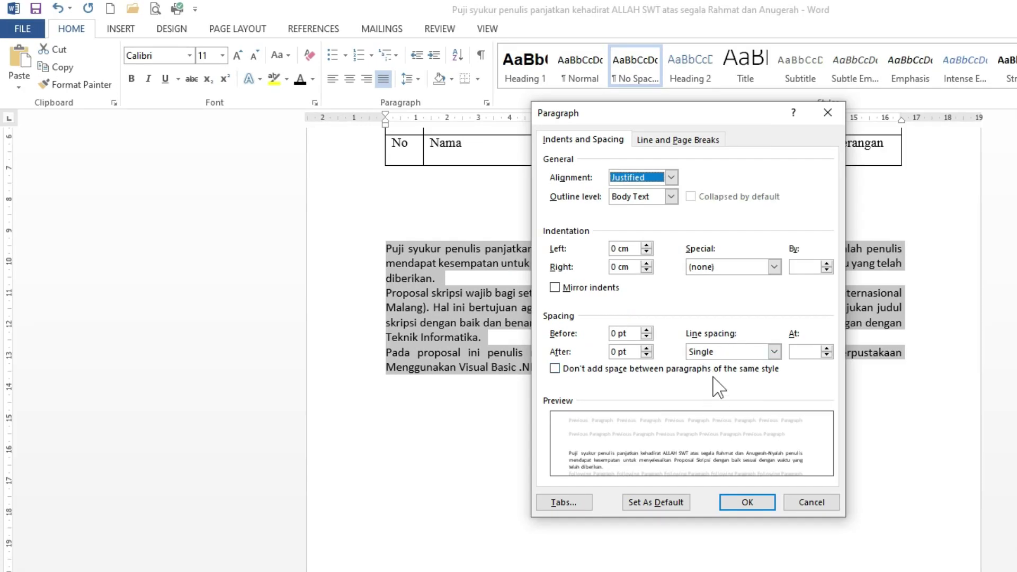
left_click(726, 351)
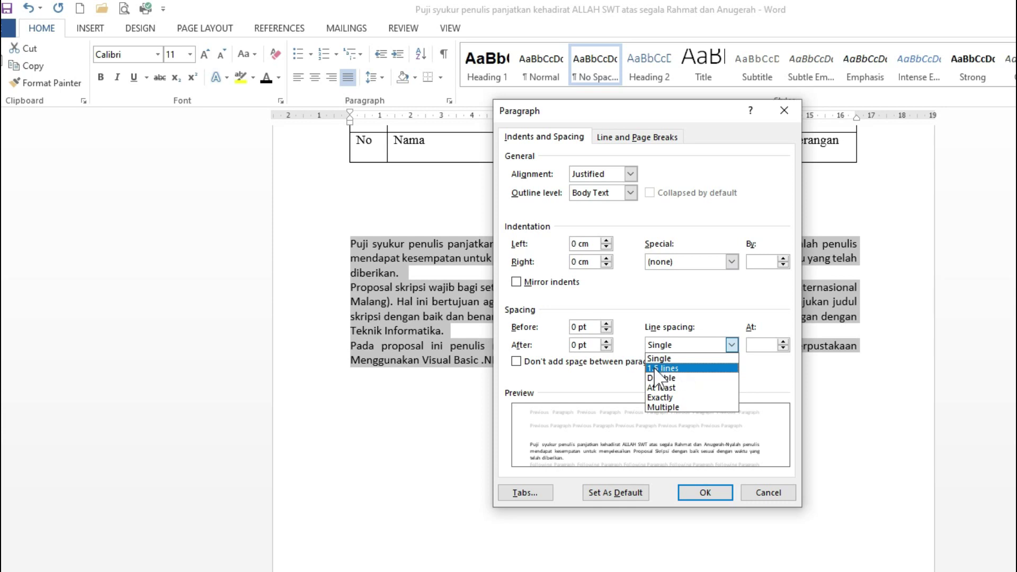
left_click(681, 369)
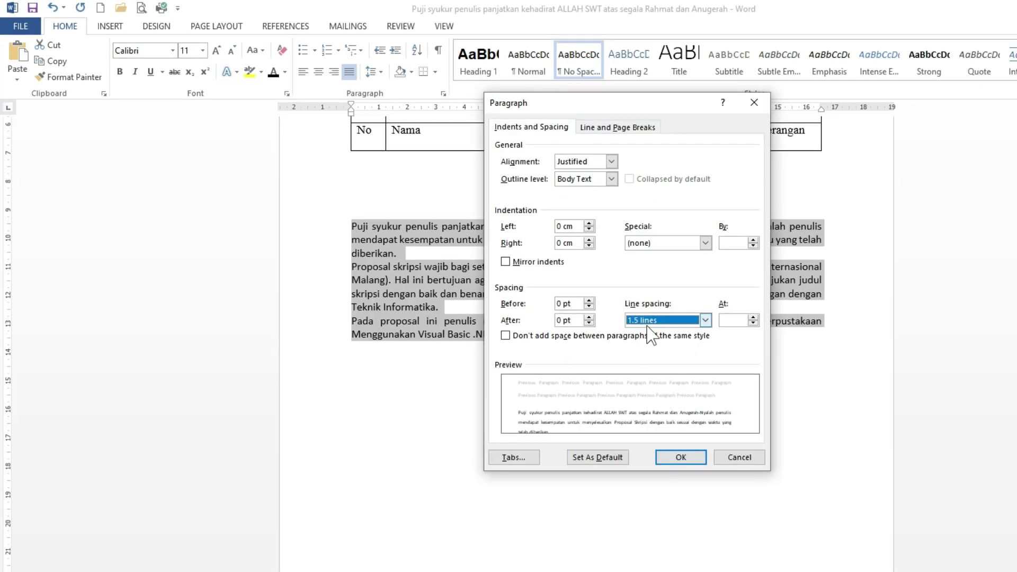
left_click(681, 458)
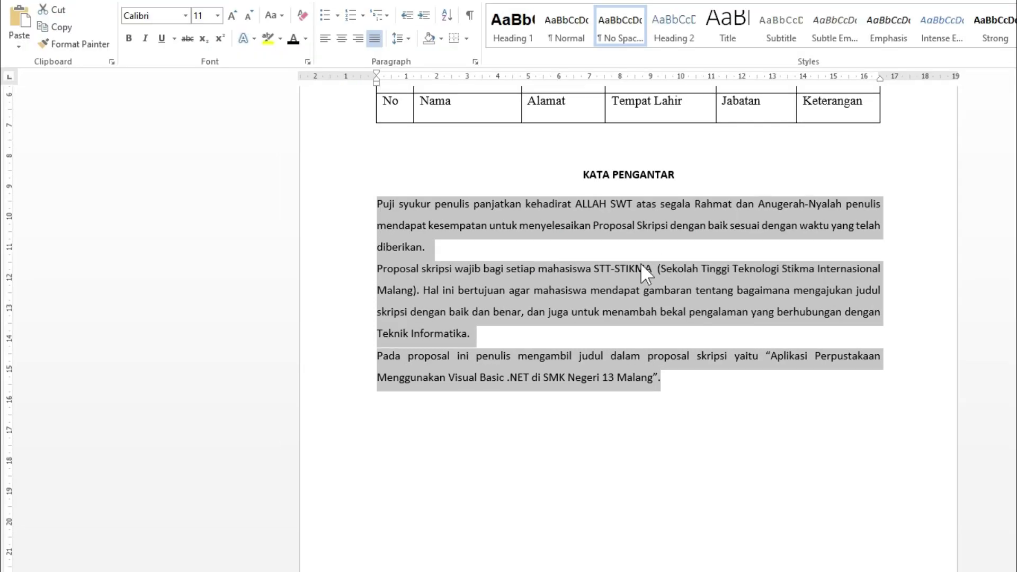
left_click(614, 350)
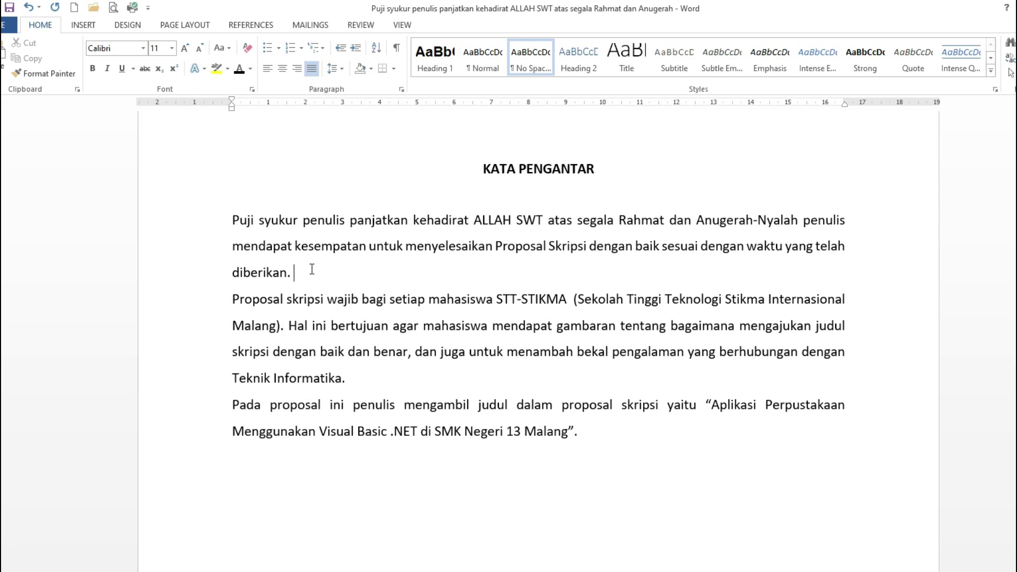
Step: Separate the three body paragraphs with one blank line between each, removing the surplus blank line after the first paragraph
key("Return")
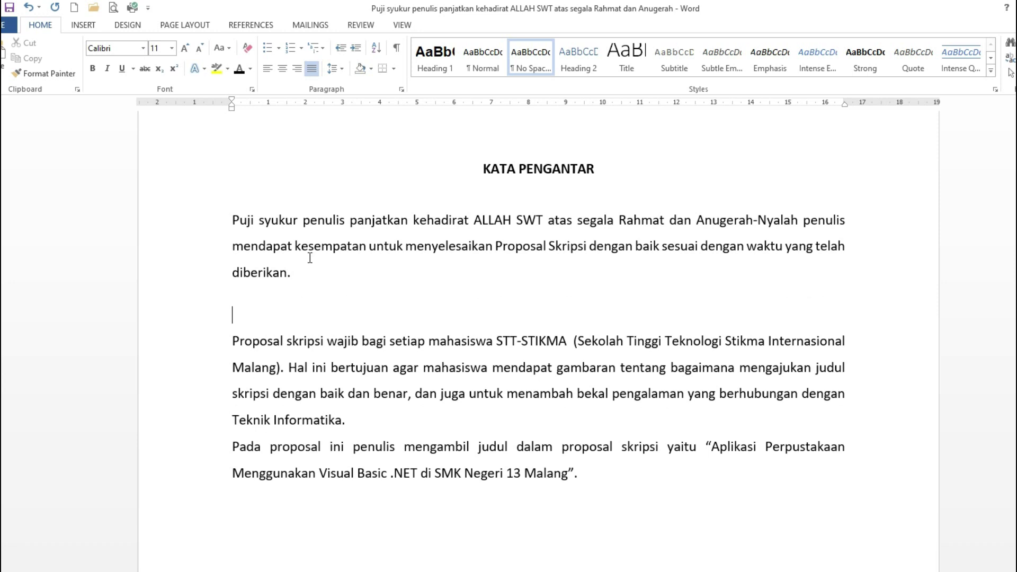
left_click(355, 429)
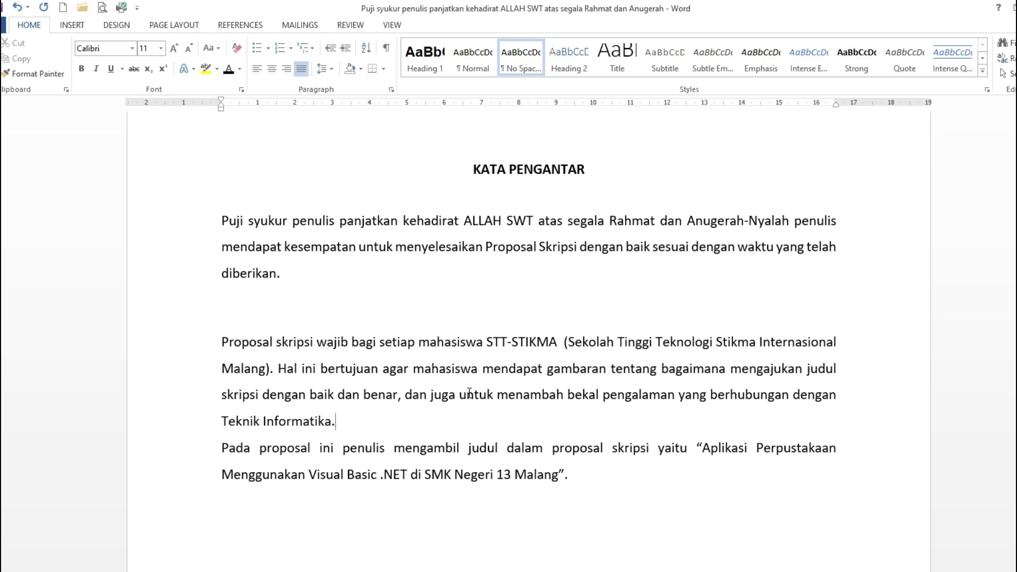
key("Return")
left_click(259, 300)
key("BackSpace")
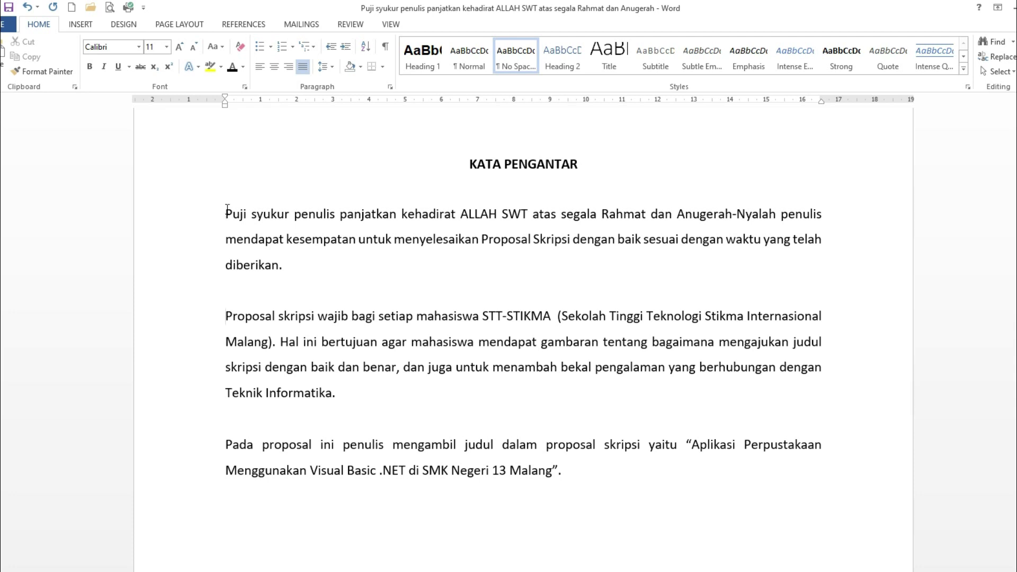
Step: Indent the first line of each of the three body paragraphs by one tab stop
left_click(226, 316)
left_click(225, 444)
left_click(226, 215)
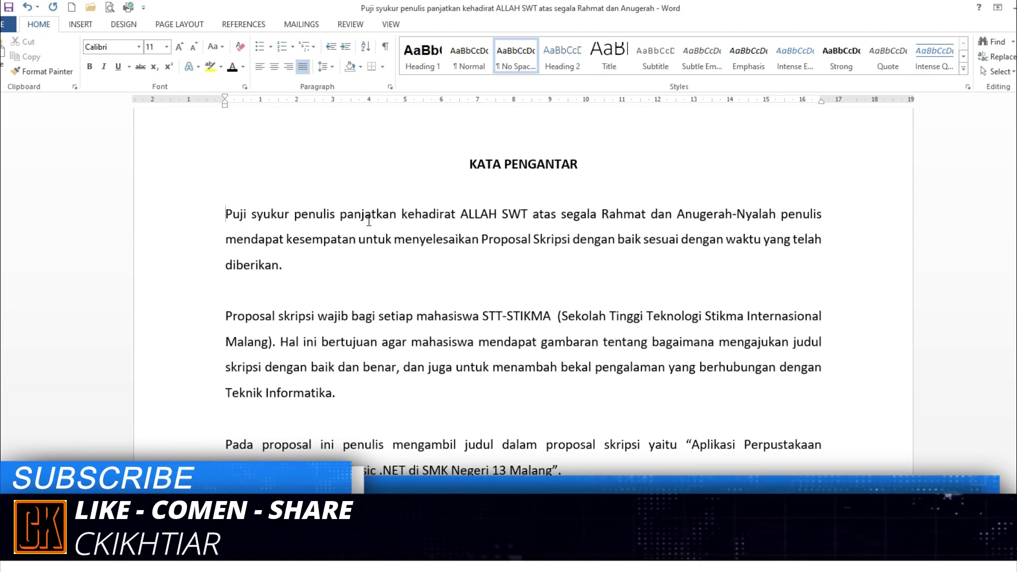
left_click(226, 214)
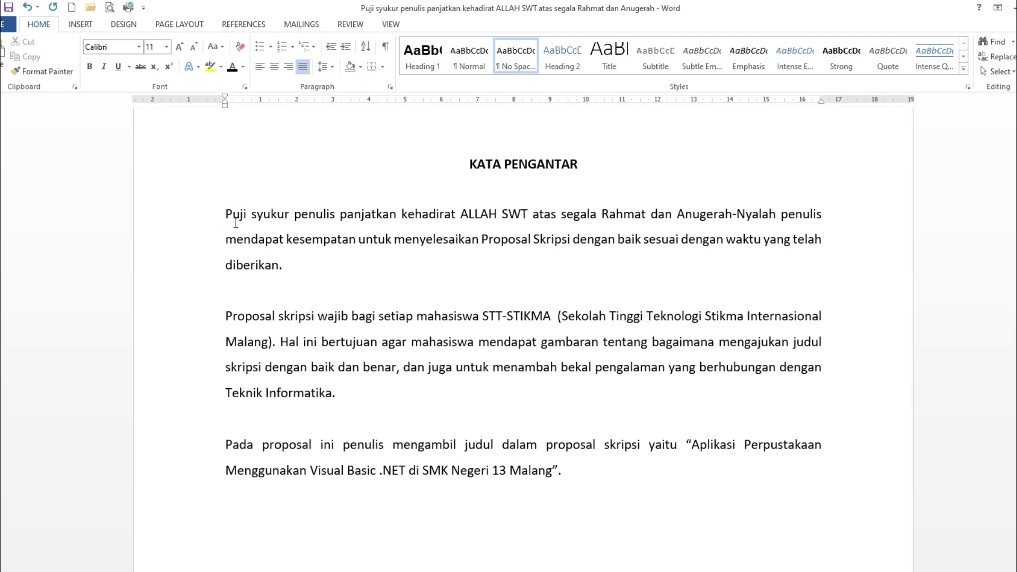
key("Tab")
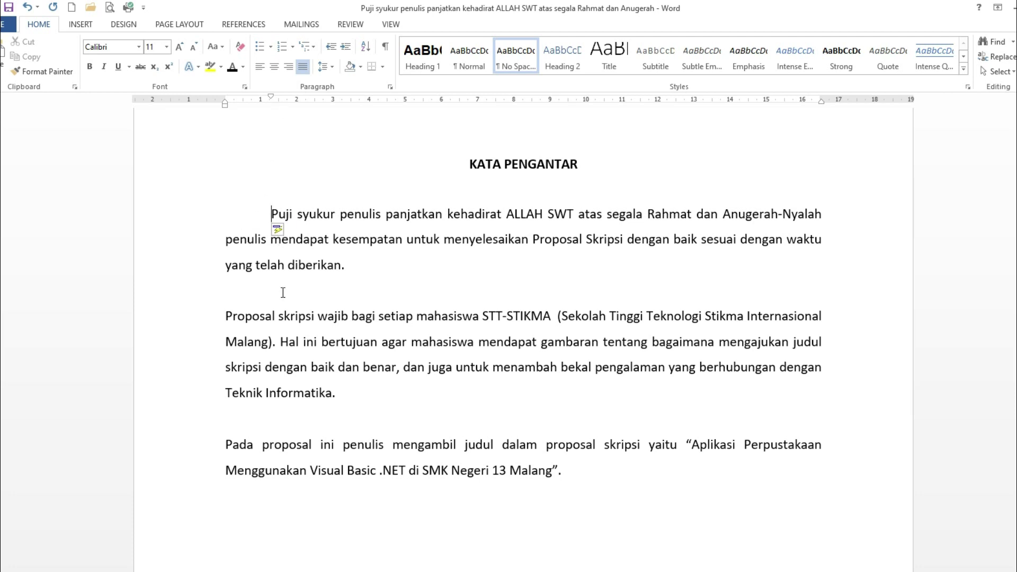
left_click(227, 317)
key("Tab")
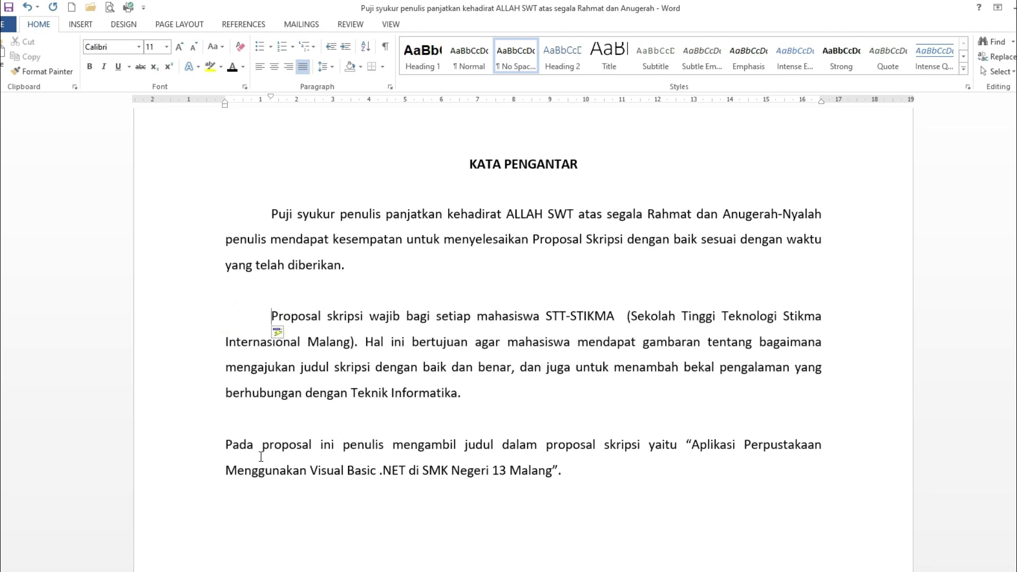
left_click(227, 445)
key("Tab")
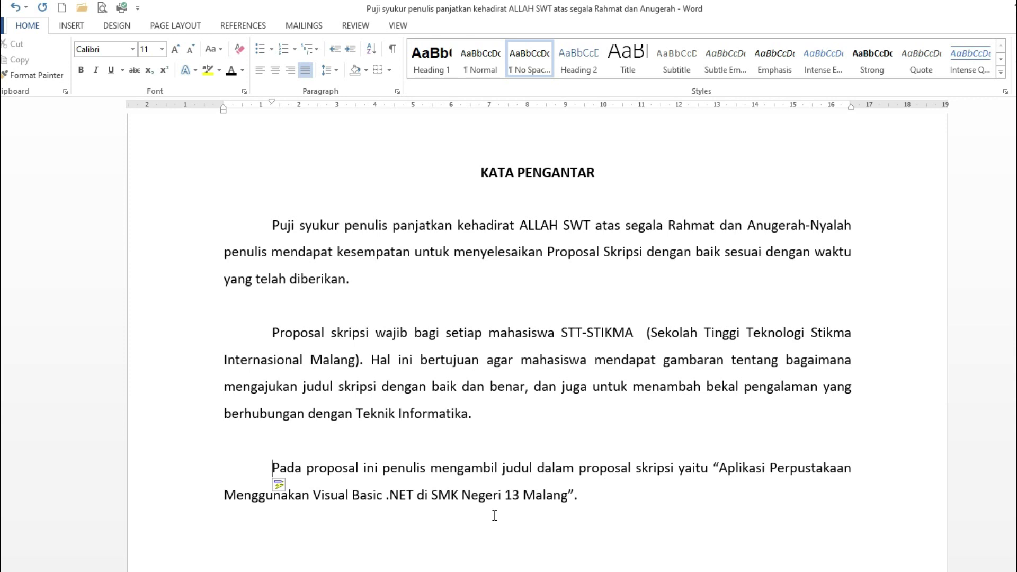
Step: Insert a table with seven columns and six rows on a new line below the last paragraph
left_click(577, 491)
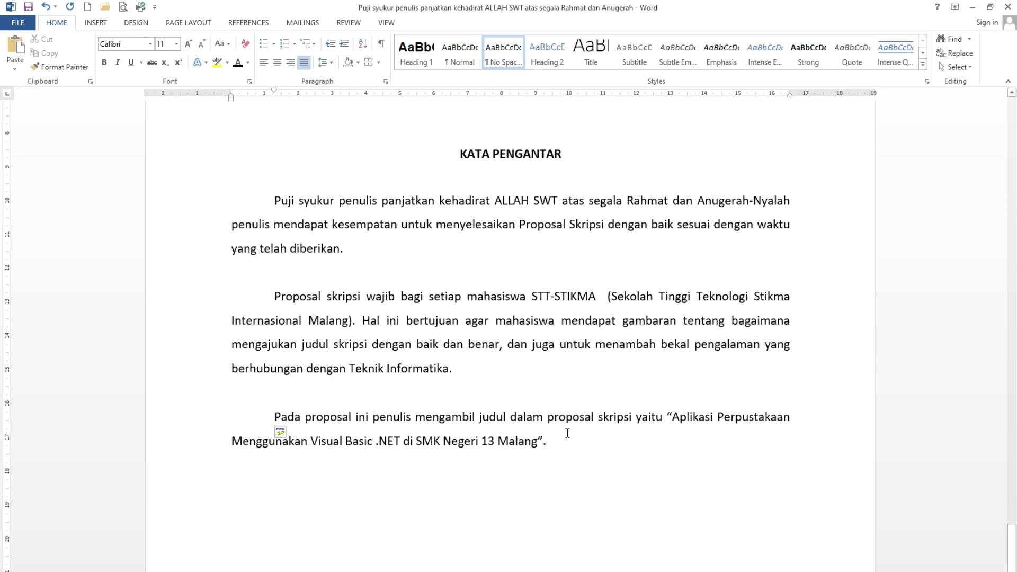
key("Return")
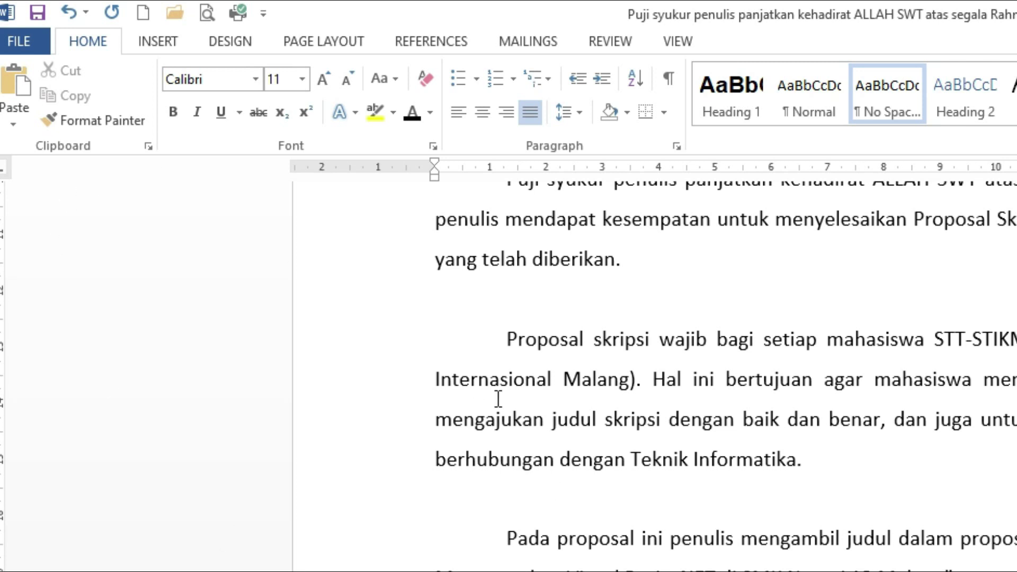
left_click(158, 42)
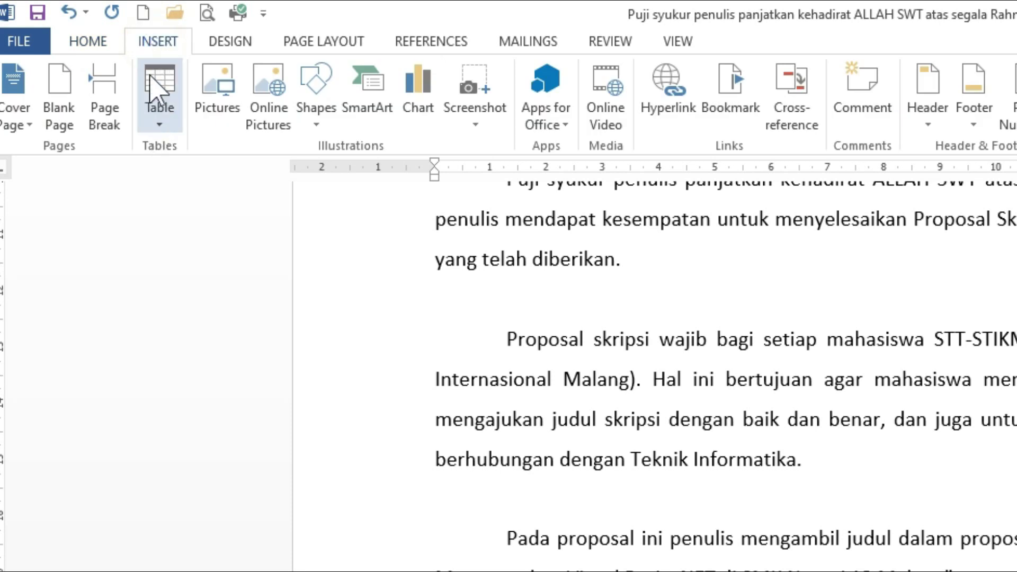
left_click(159, 127)
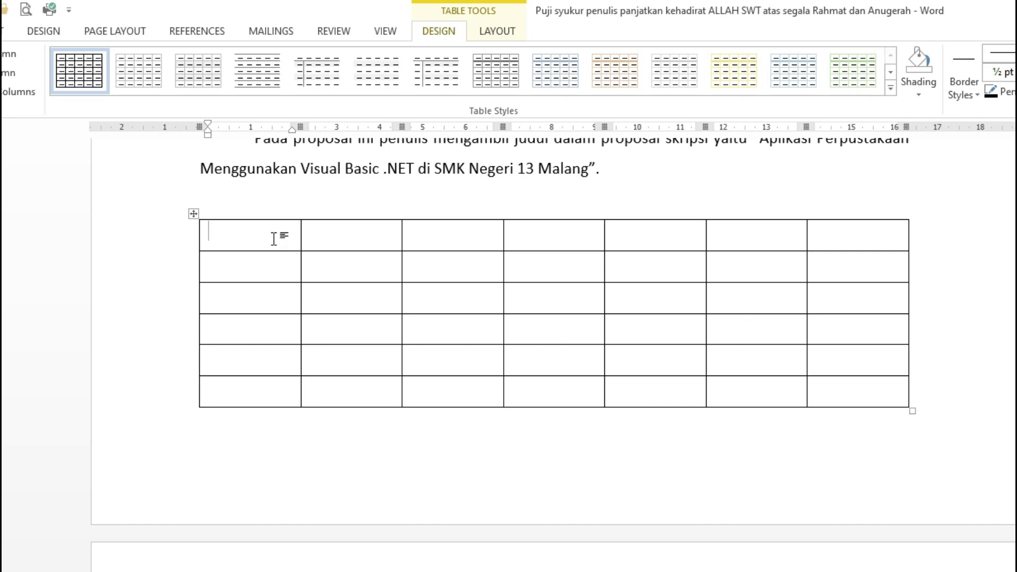
Step: Highlight the new table's first column and its top row to examine the column and row layout
left_click_drag(271, 238, 272, 411)
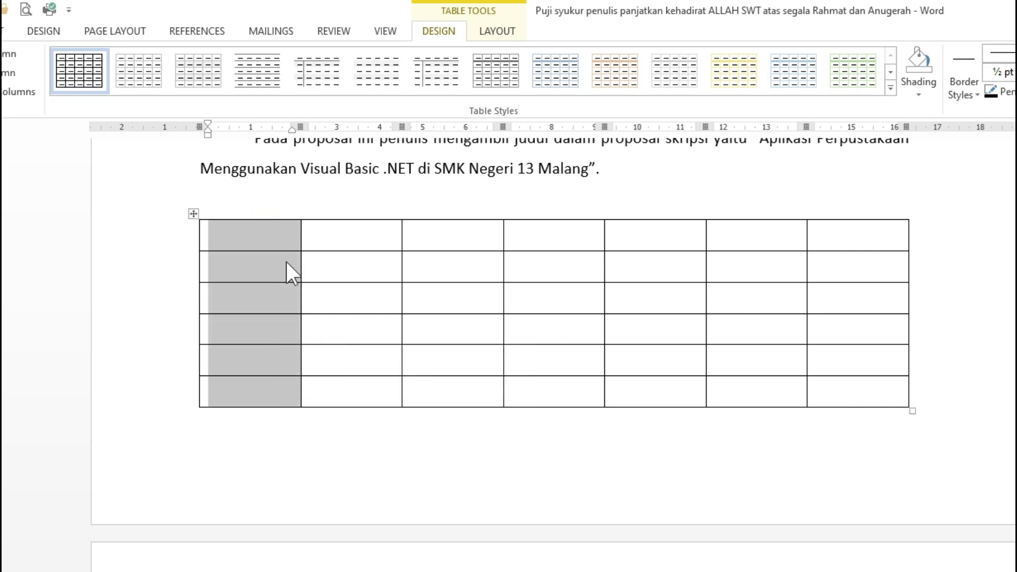
left_click_drag(239, 234, 694, 229)
left_click(715, 230)
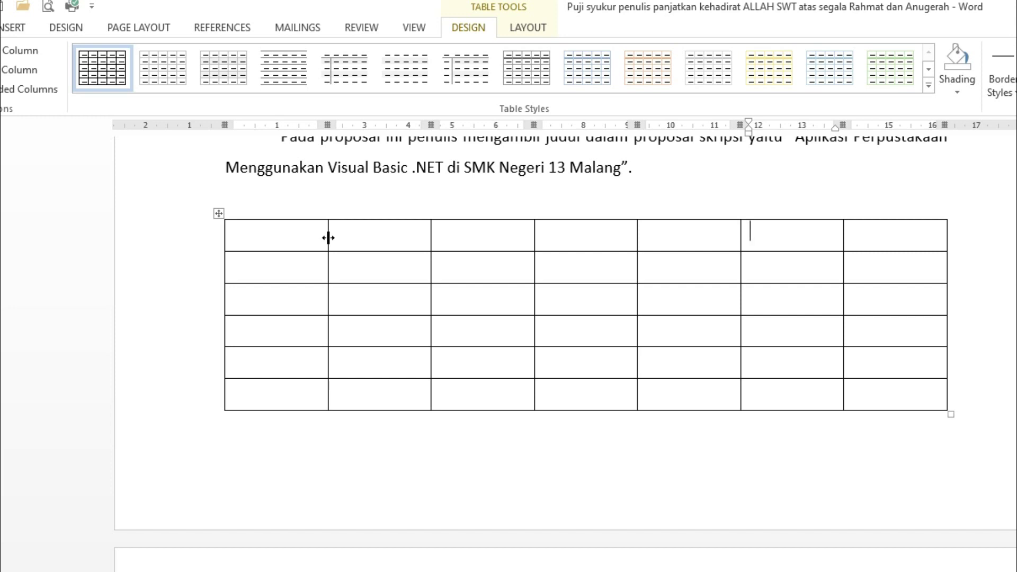
Step: Narrow the table's first column to a slim column and widen the second column at the expense of the third
left_click_drag(328, 238, 256, 244)
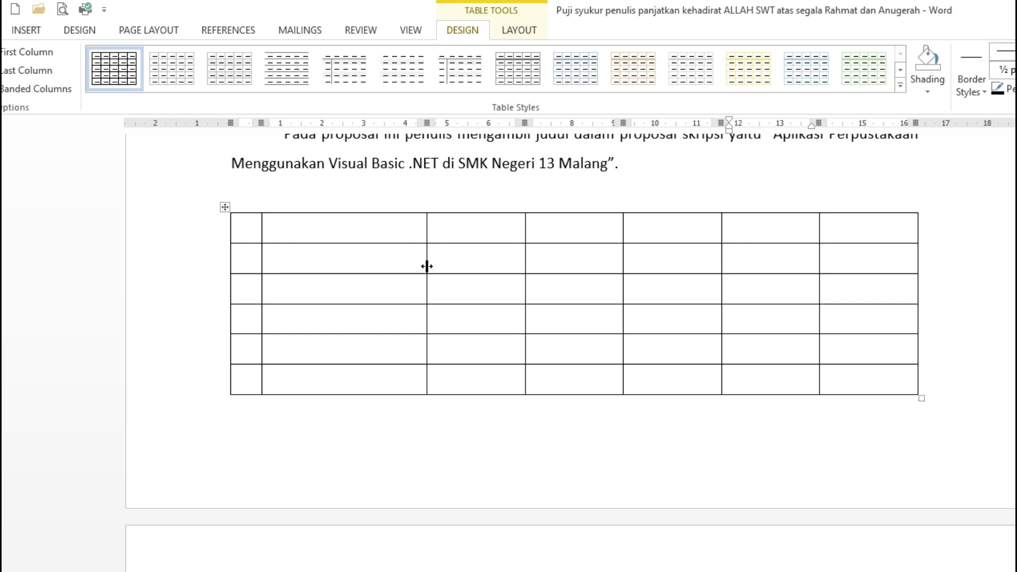
left_click_drag(426, 266, 469, 265)
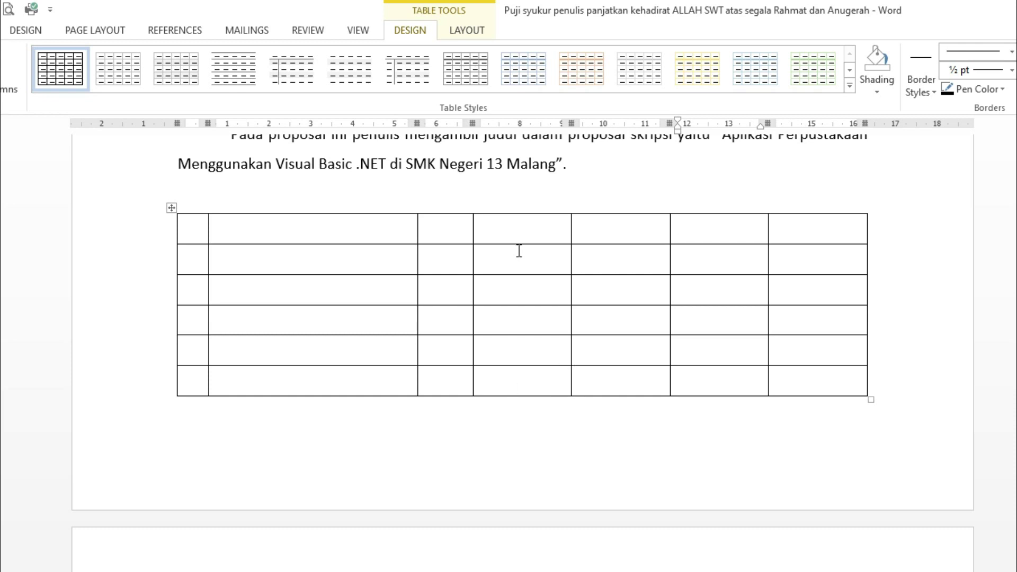
Step: Try inserting a column after the table's fourth column and undo the insertion
left_click(520, 222)
left_click_drag(519, 222, 524, 388)
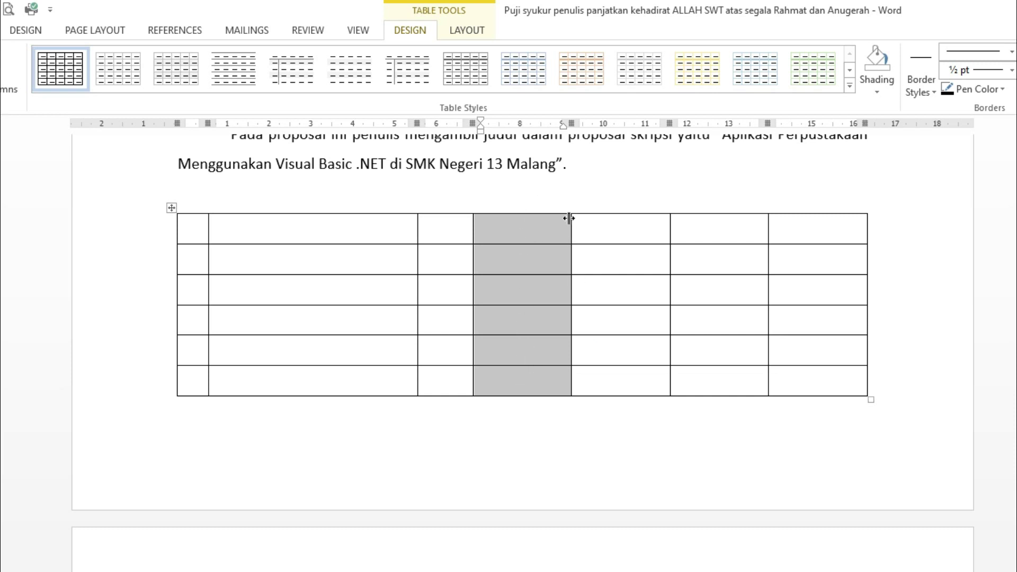
mouse_move(667, 224)
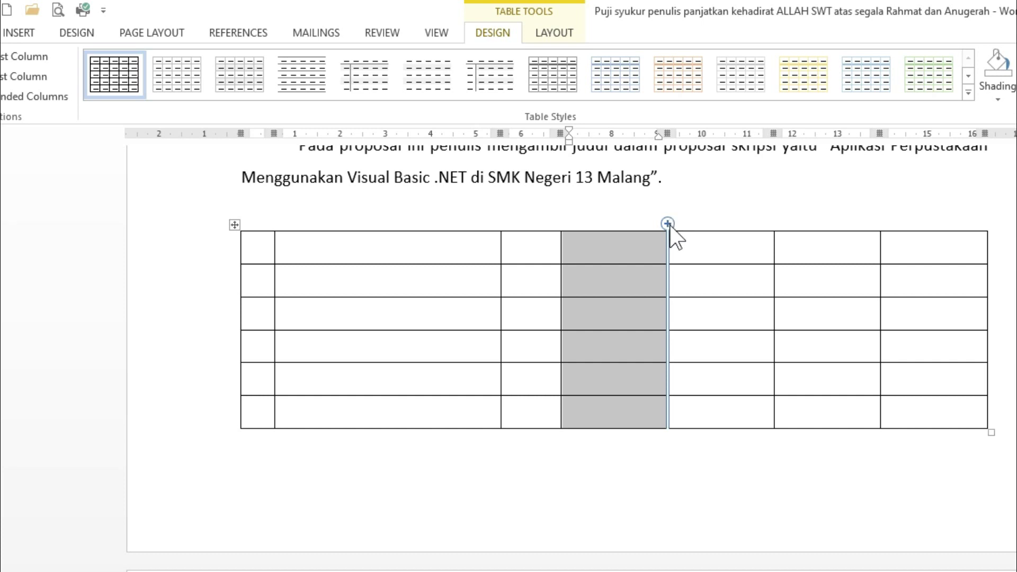
left_click(667, 224)
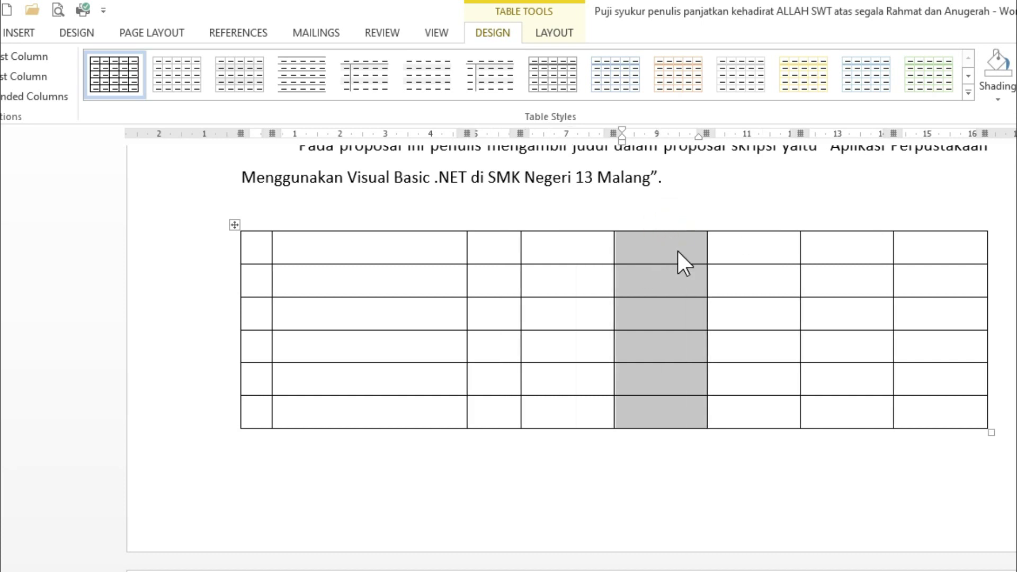
key("ctrl+z")
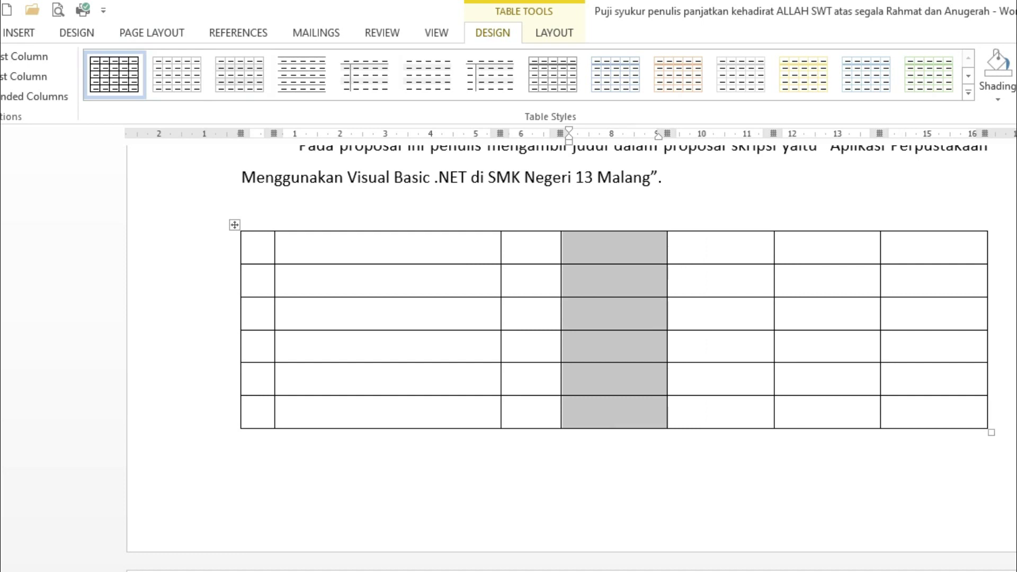
Step: Insert a new column between the table's third and fourth columns
mouse_move(561, 224)
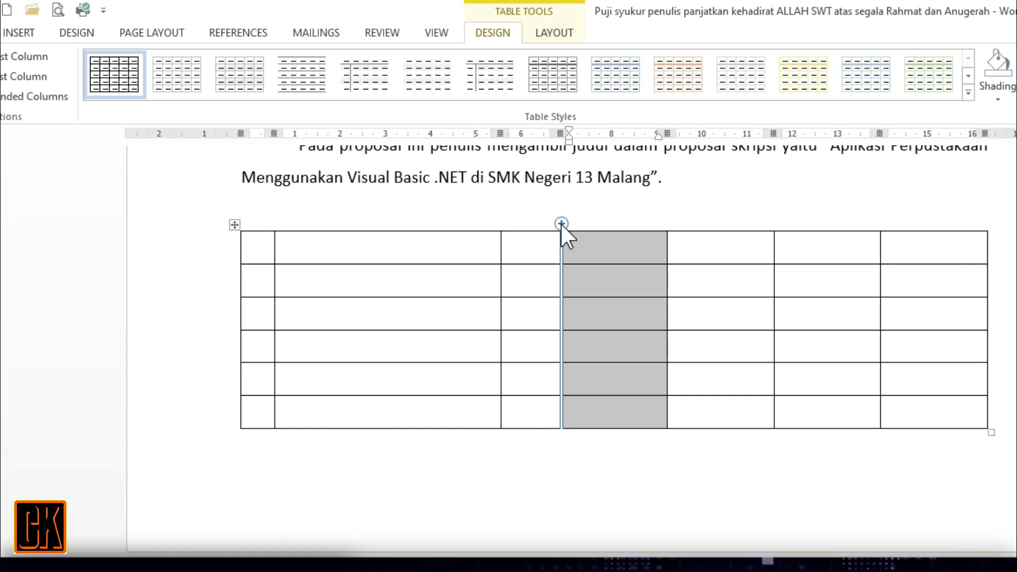
mouse_move(668, 223)
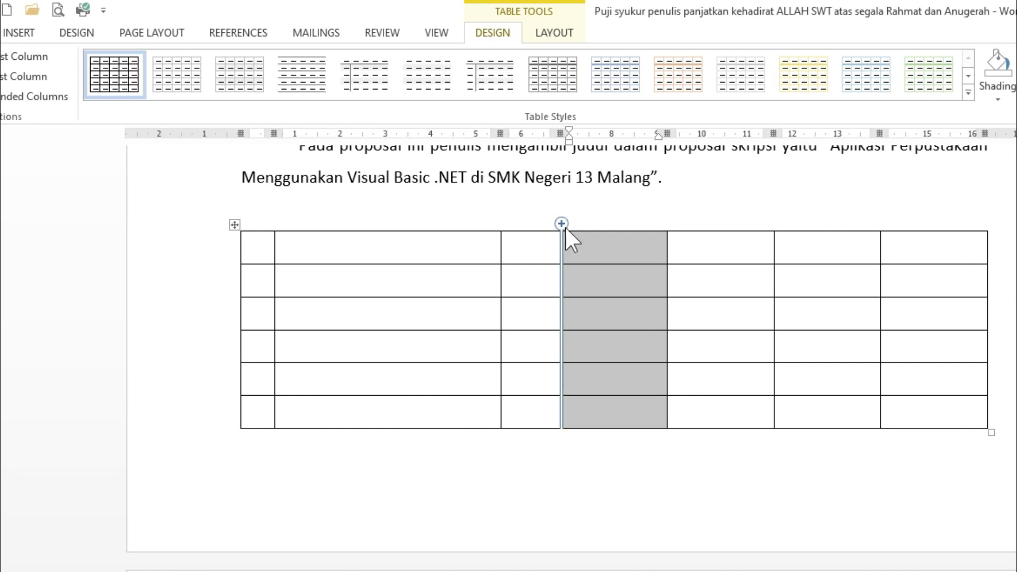
left_click(562, 224)
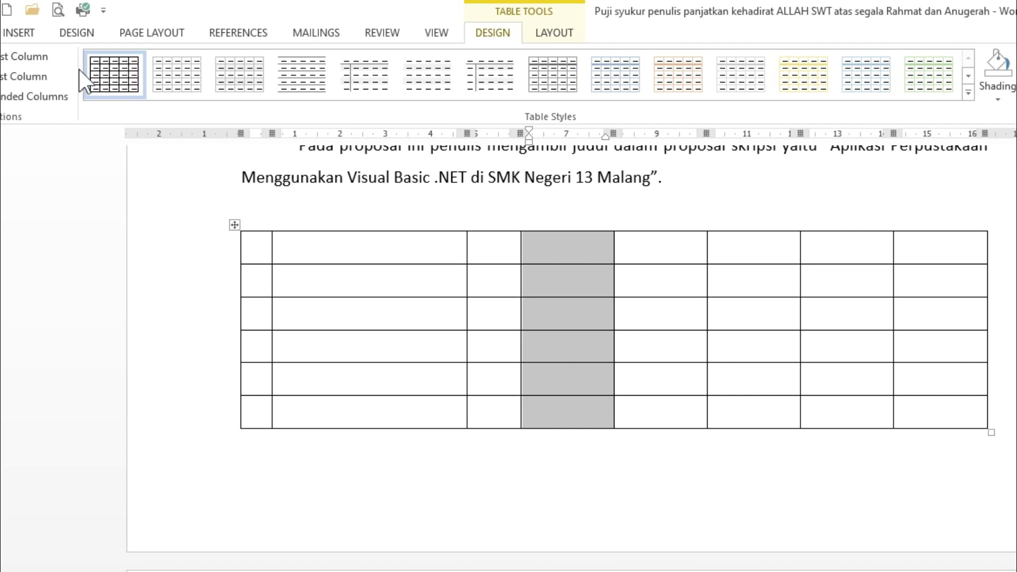
Step: Draw a short line arrow above the table, pointing down and left to the top edge of the new fourth column
left_click(13, 31)
left_click(157, 77)
left_click(170, 132)
left_click_drag(637, 208, 566, 228)
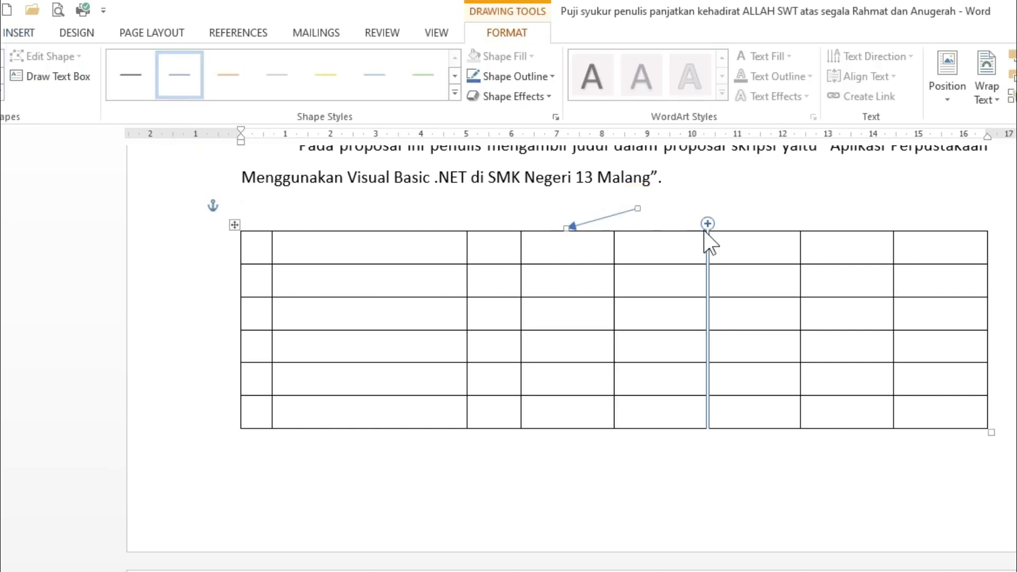
Step: Select the table's fifth column and insert a new column directly after it
left_click_drag(672, 242, 679, 421)
mouse_move(707, 223)
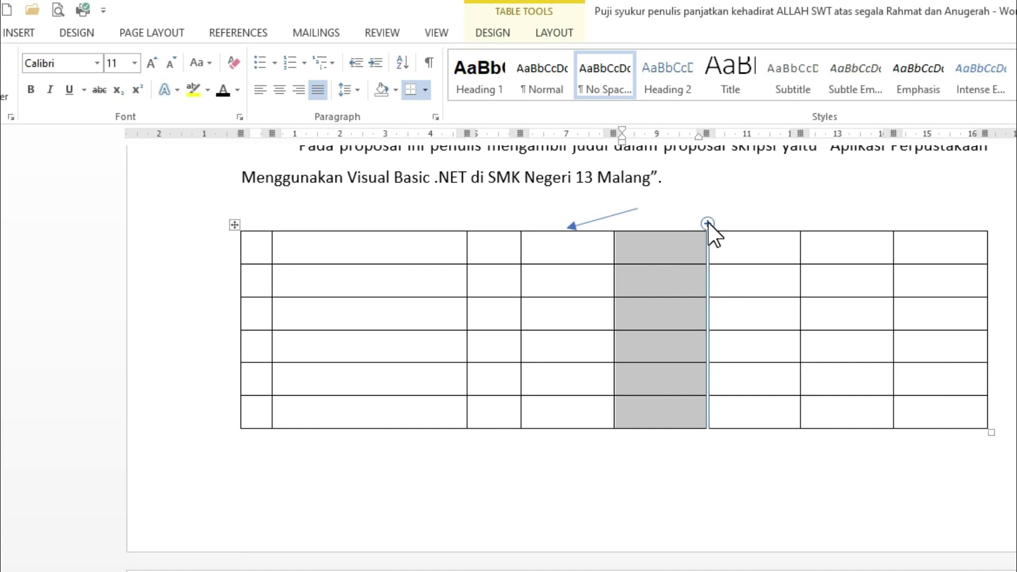
left_click(708, 224)
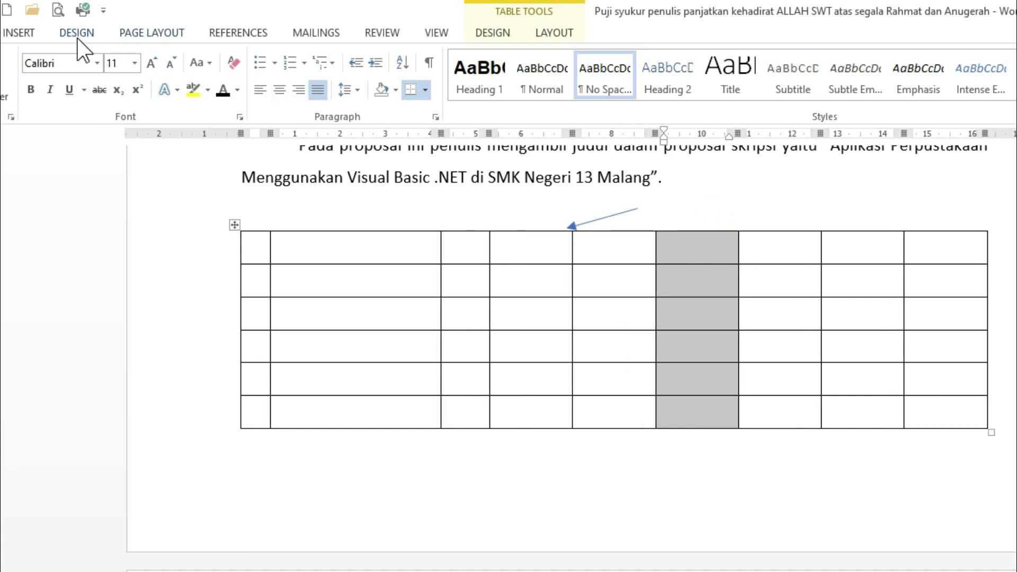
Step: Draw a second line arrow above the table, pointing down and right to the top-right corner of the new sixth column
left_click(22, 33)
left_click(148, 75)
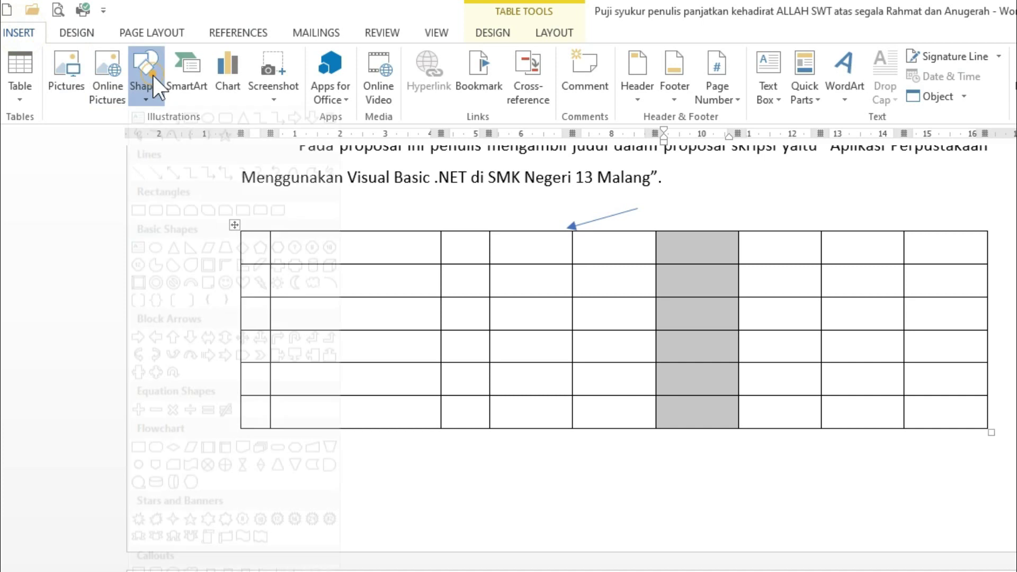
left_click(193, 141)
left_click_drag(651, 211, 737, 232)
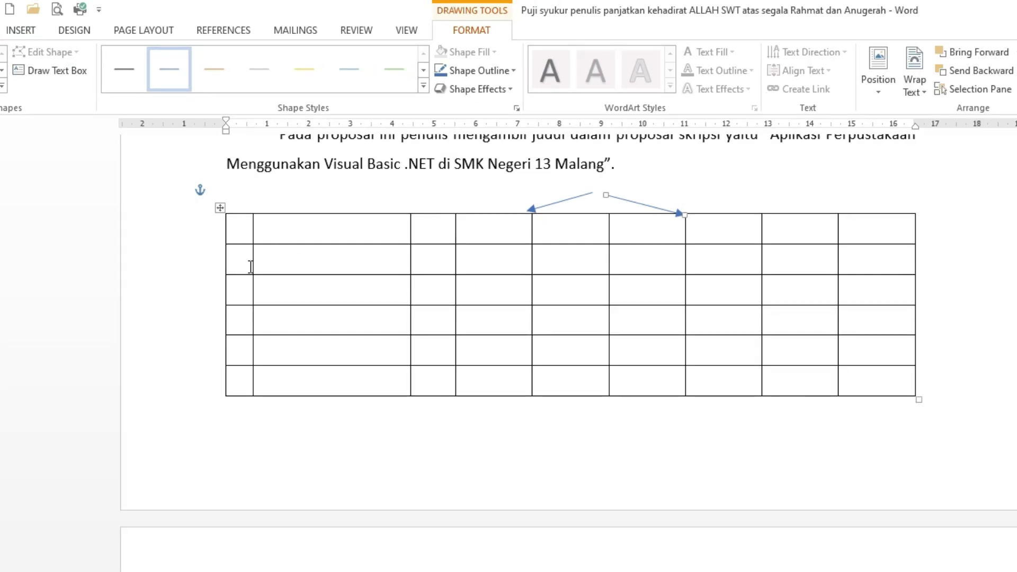
Step: Select the table's second row and try inserting a row above and below it
mouse_move(209, 295)
left_click_drag(240, 258, 856, 260)
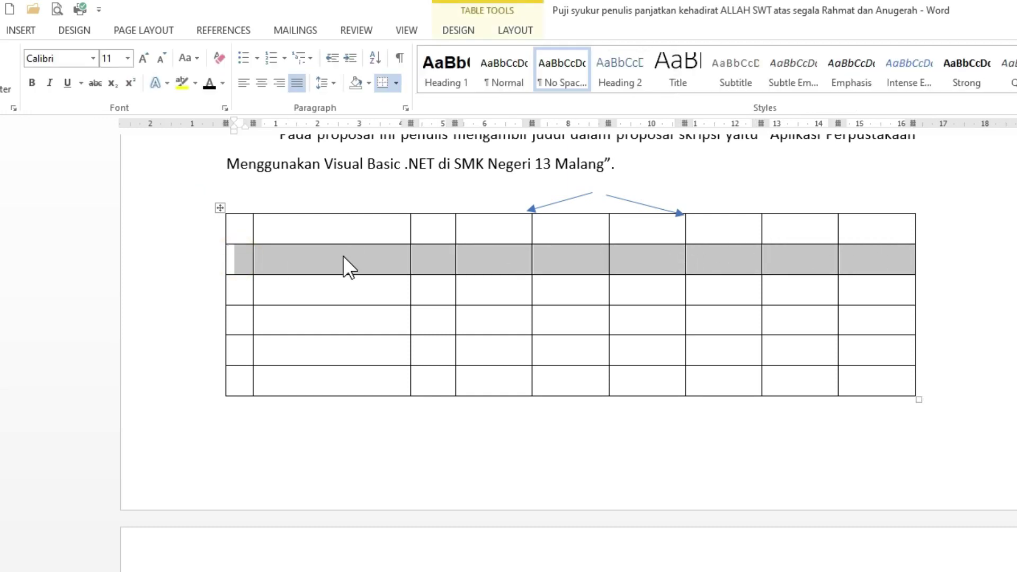
mouse_move(222, 247)
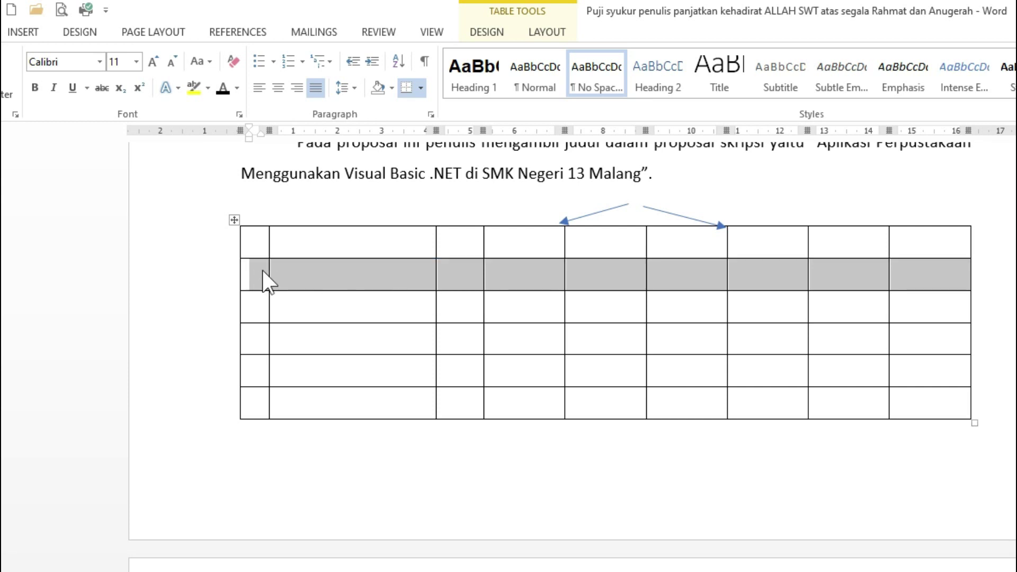
mouse_move(236, 258)
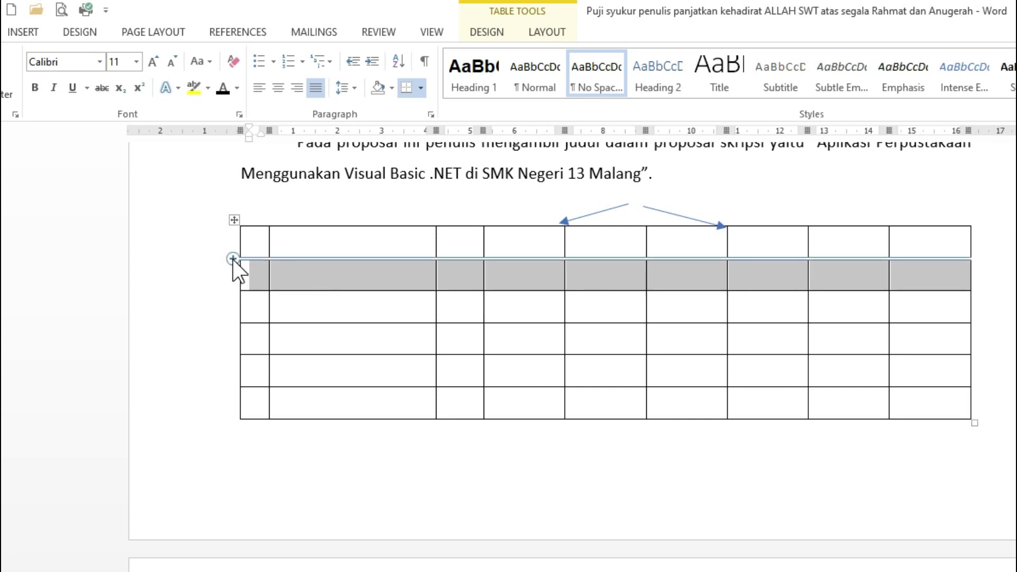
left_click(233, 258)
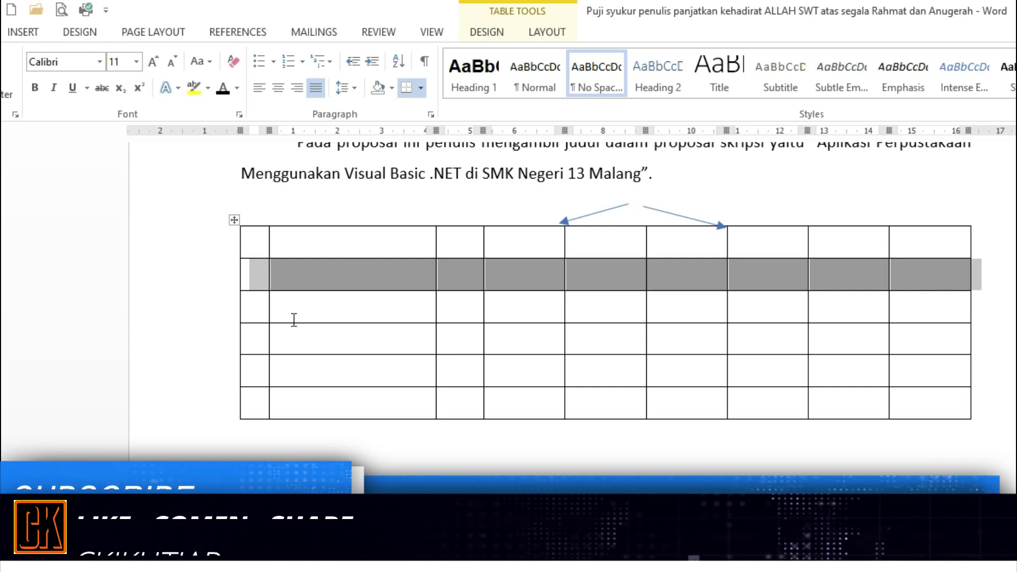
mouse_move(234, 294)
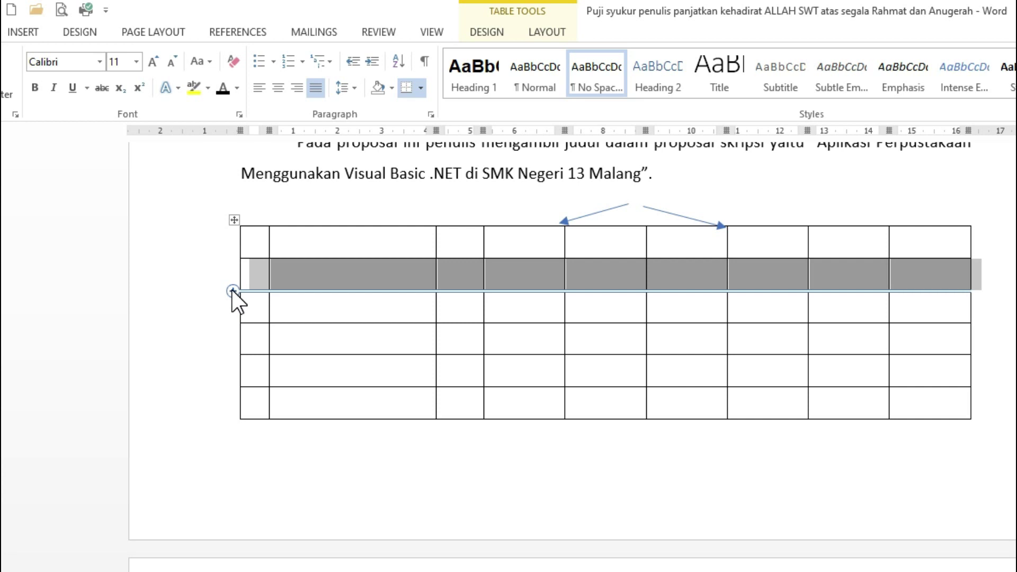
left_click(232, 291)
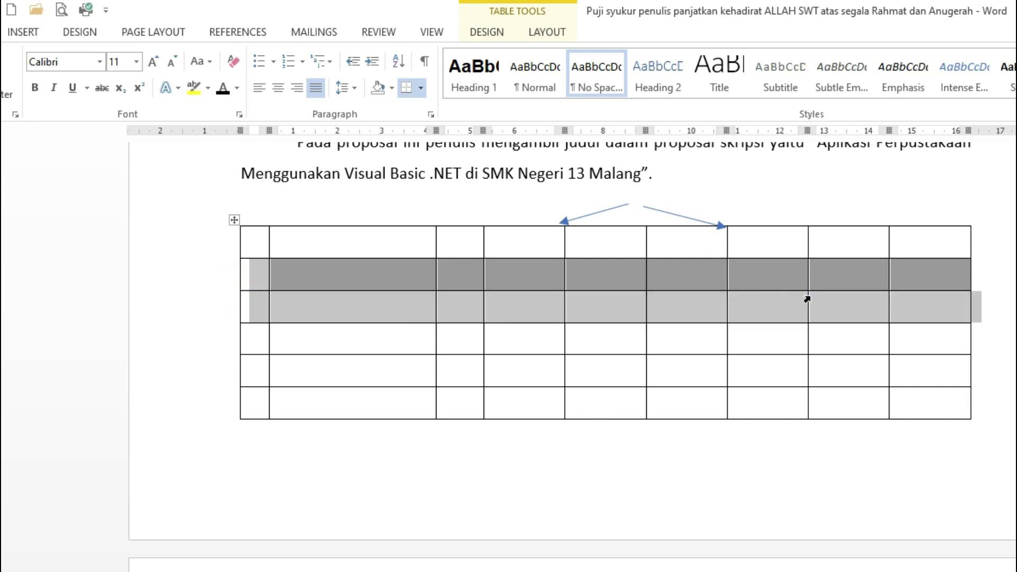
Step: Enter the headings "No" and "Nama" in the first two cells of the table's top row
left_click(737, 191)
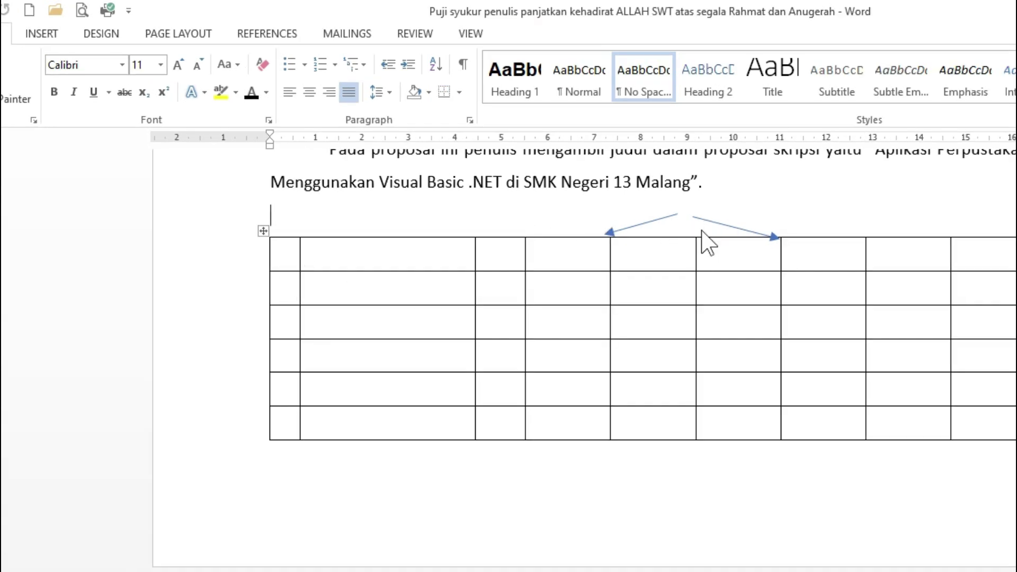
key("Down")
type("No")
key("Tab")
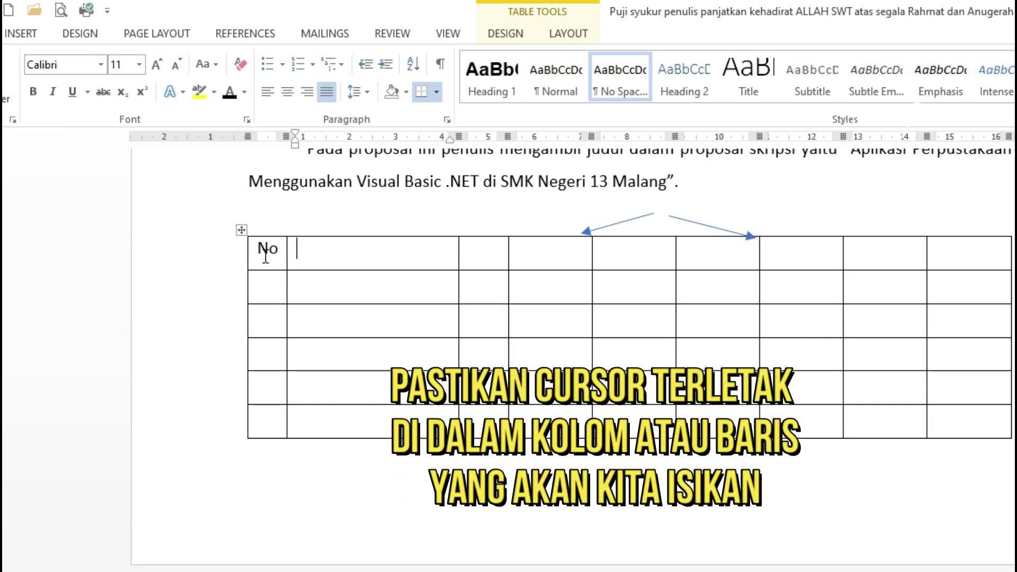
type("Nama")
key("Tab")
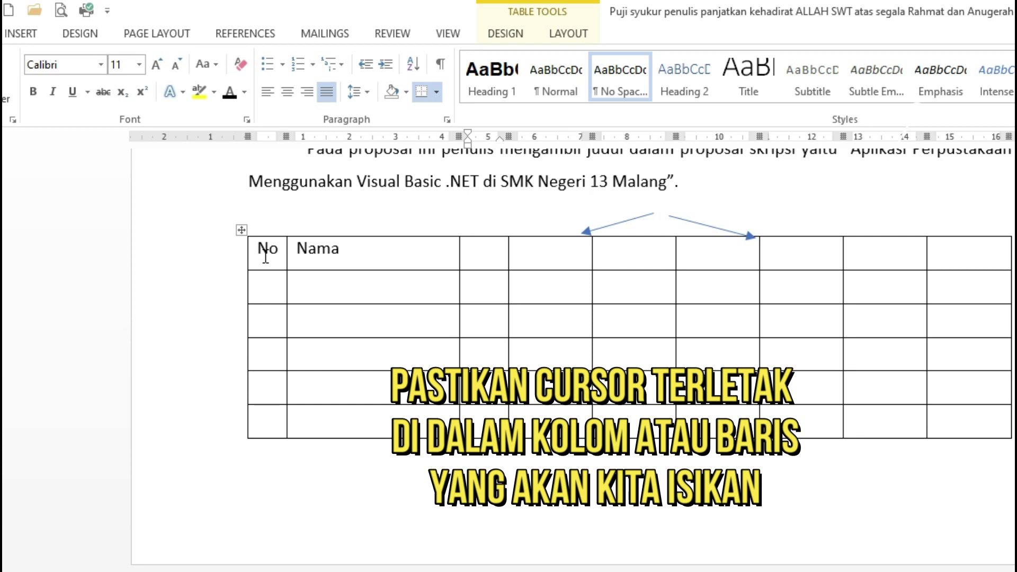
Step: Enter the heading "Jenis Kelamin" on two lines in the third column, correcting the stray capital E
type("JEnis")
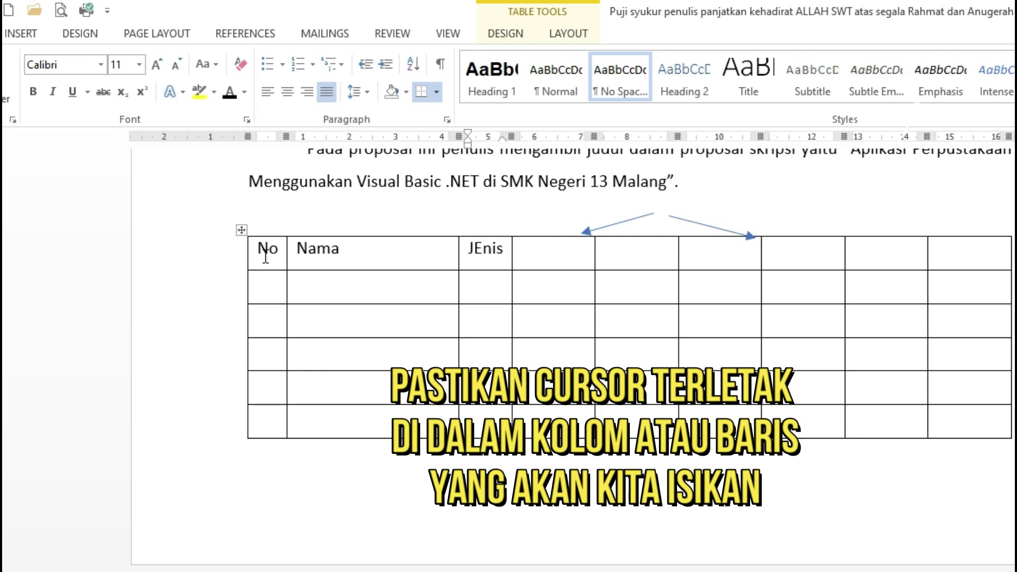
key("shift+Home")
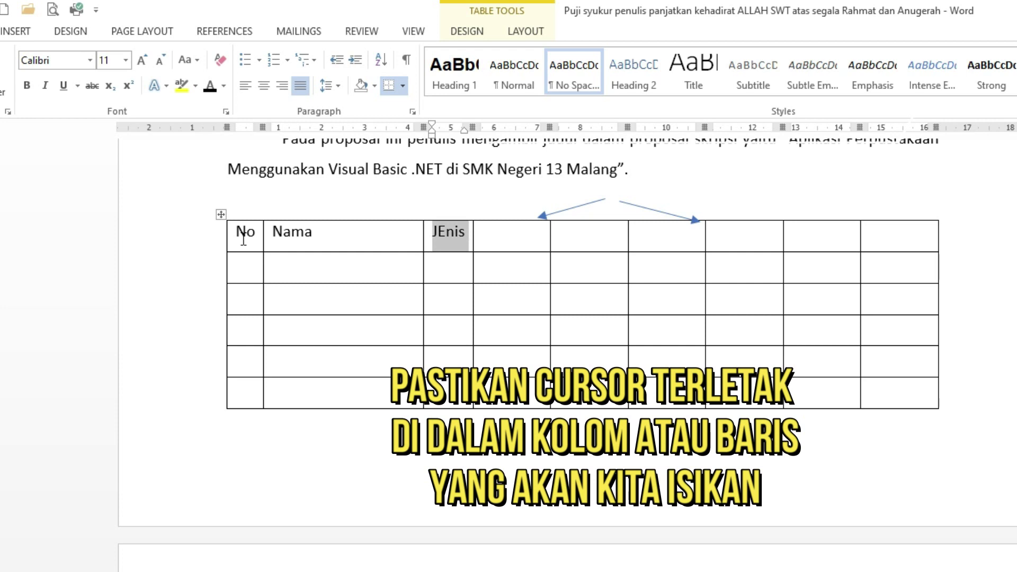
key("End")
key("Return")
type("KElamin")
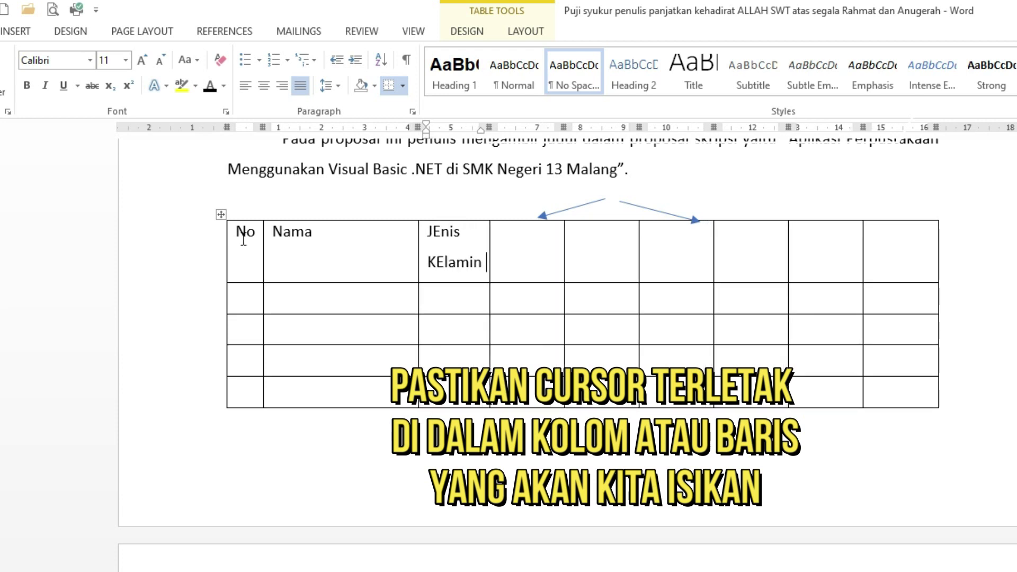
left_click(435, 230)
key("Delete")
type("e")
key("BackSpace")
type("e")
key("End")
Step: Enter the headings "Tempat Tanggal Lahir", "Tanda Tangan" and "Keterangan" in the fourth, fifth and sixth columns
left_click(536, 260)
type("Temp")
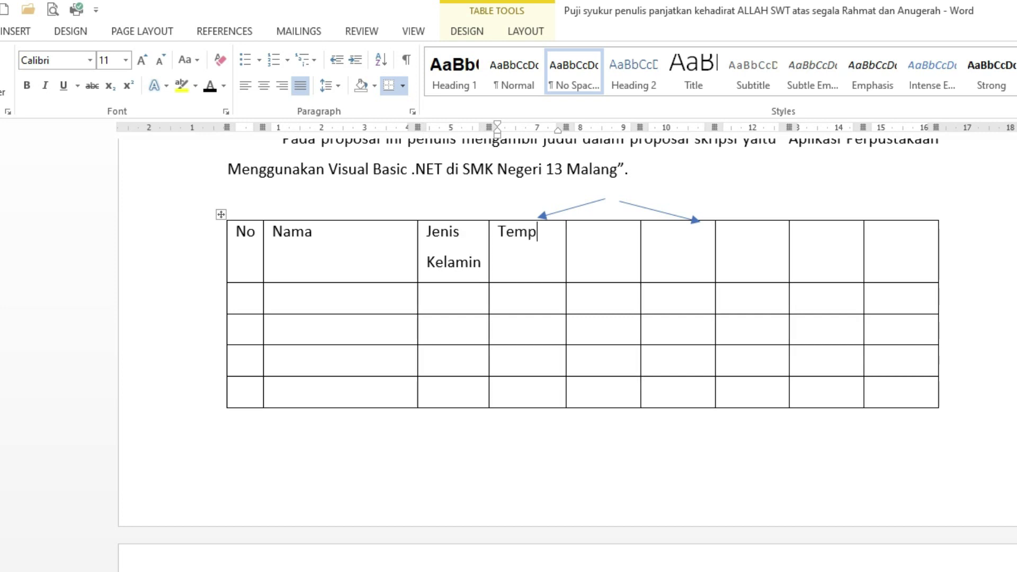
type("at Tan")
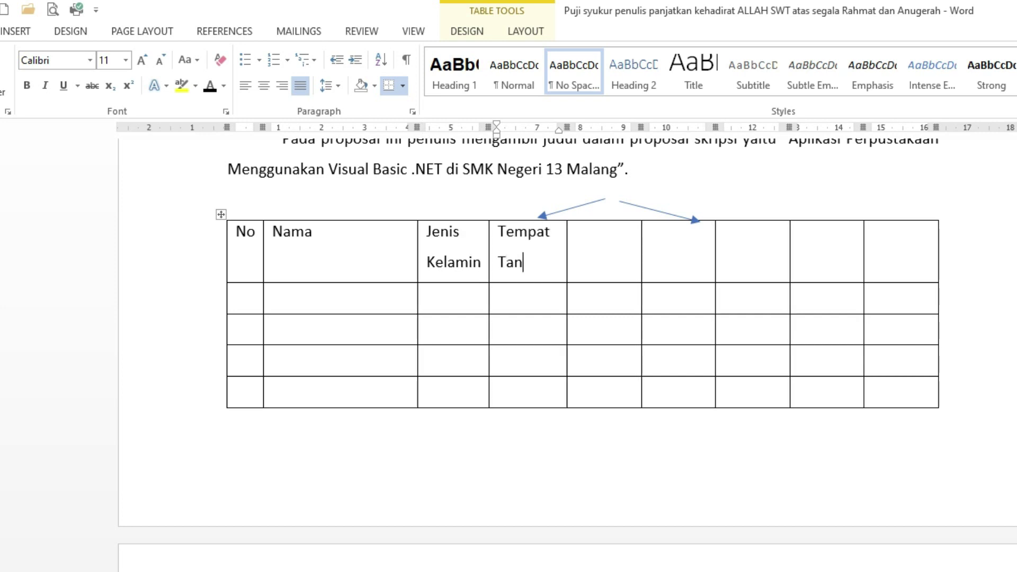
type("ggal Lahir")
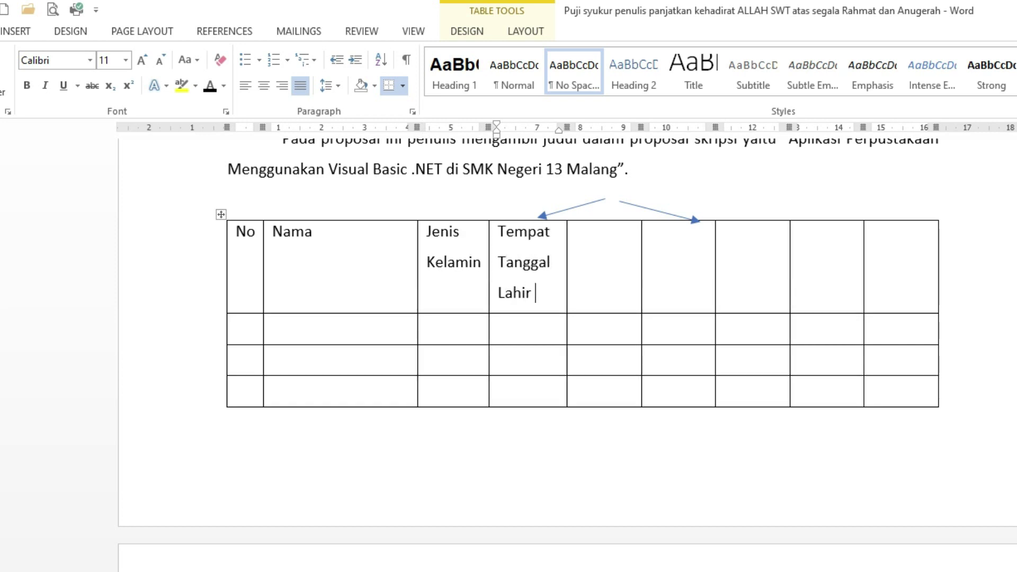
left_click(597, 247)
type("Tanda Tangan")
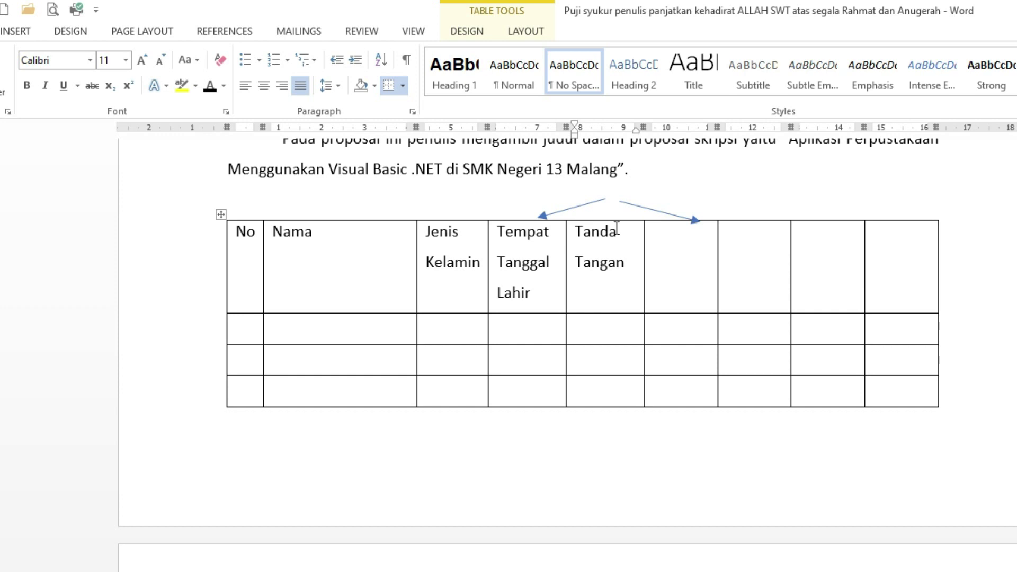
left_click(681, 249)
type("Keterangan")
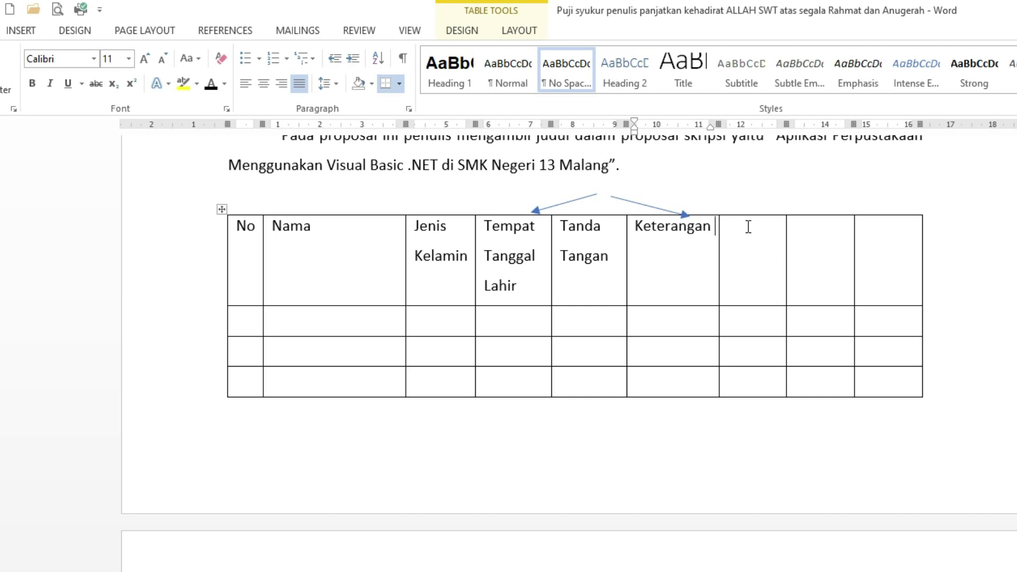
Step: Cut the three empty columns after the "Keterangan" column out of the table
left_click_drag(759, 233, 888, 490)
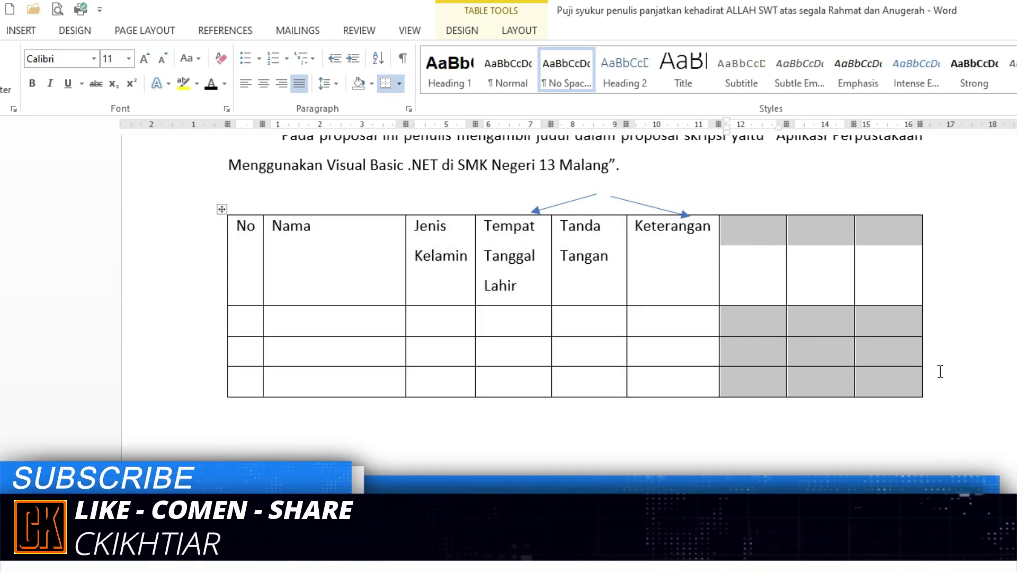
left_click(875, 313)
left_click_drag(735, 246, 883, 415)
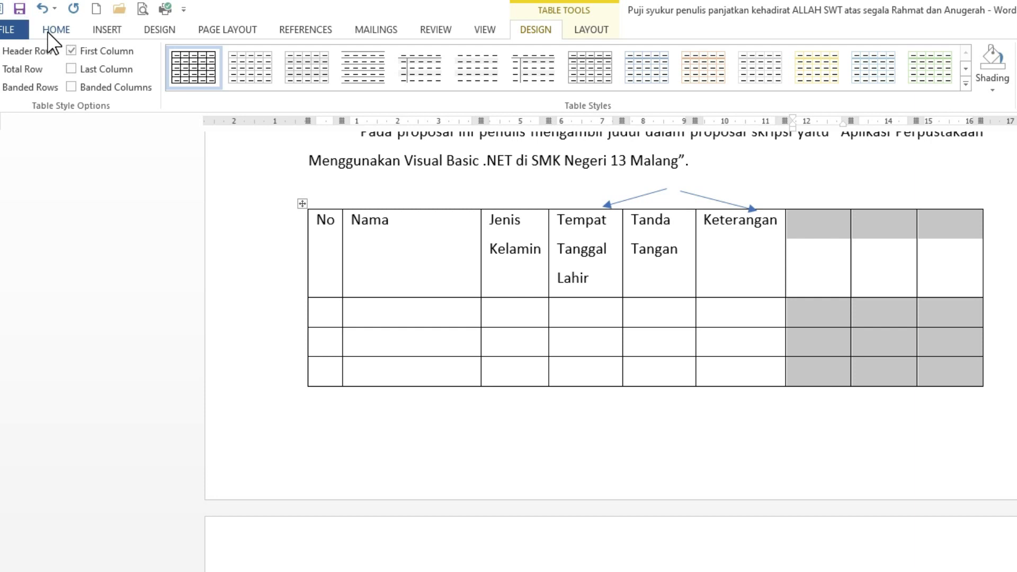
left_click(47, 31)
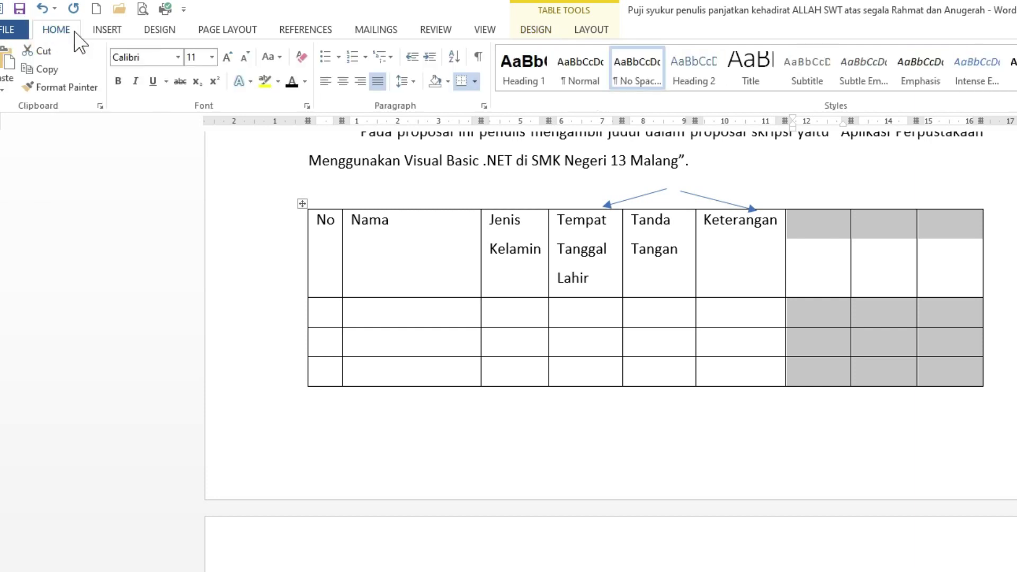
left_click(36, 51)
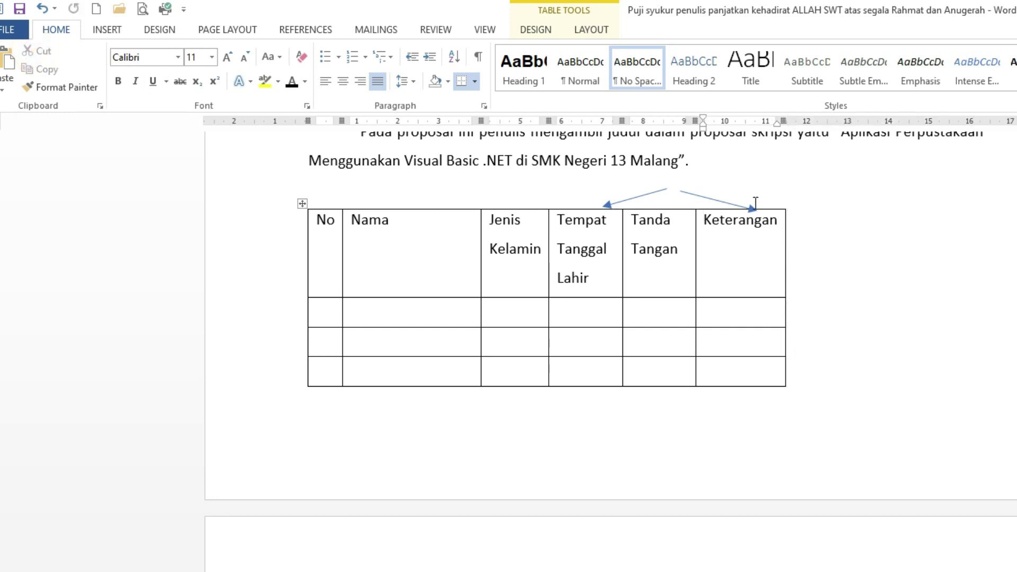
Step: Copy the whole table, from the "No" heading through its last row on the following page
scroll(831, 363, "down", 2)
scroll(831, 364, "up", 2)
scroll(683, 389, "down", 1)
scroll(624, 395, "up", 2)
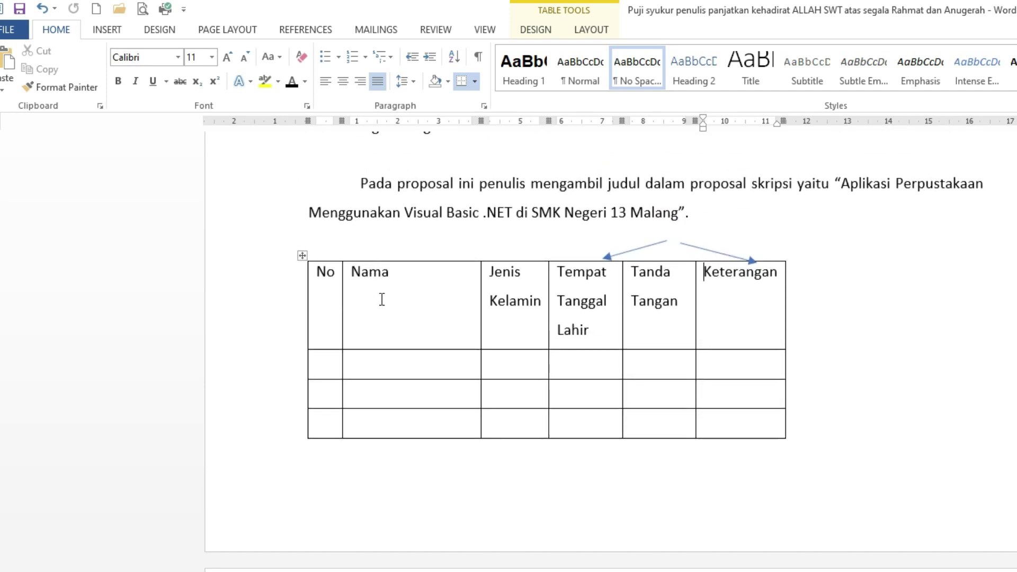
scroll(548, 395, "up", 1)
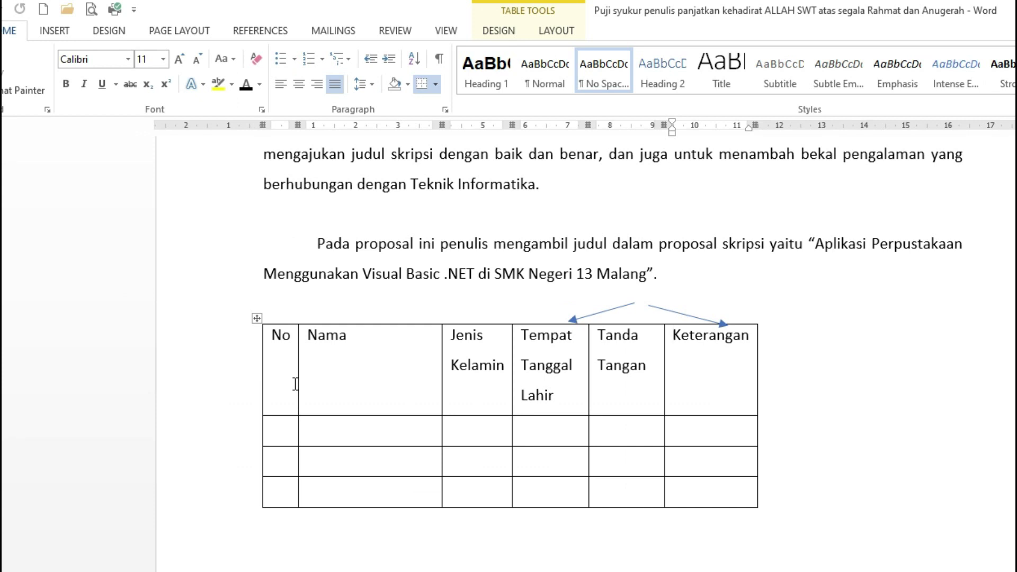
scroll(295, 384, "down", 1)
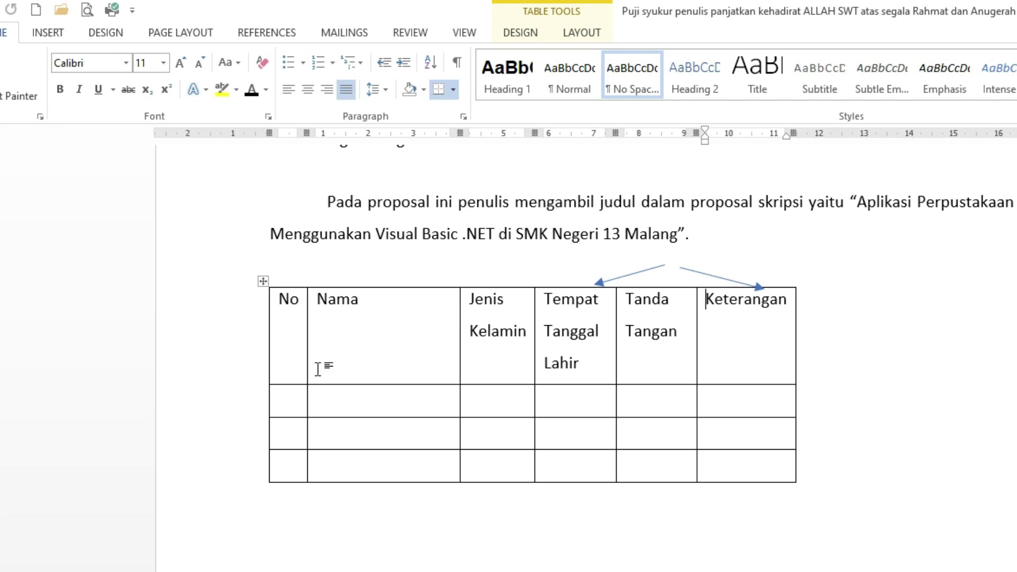
left_click_drag(290, 328, 741, 569)
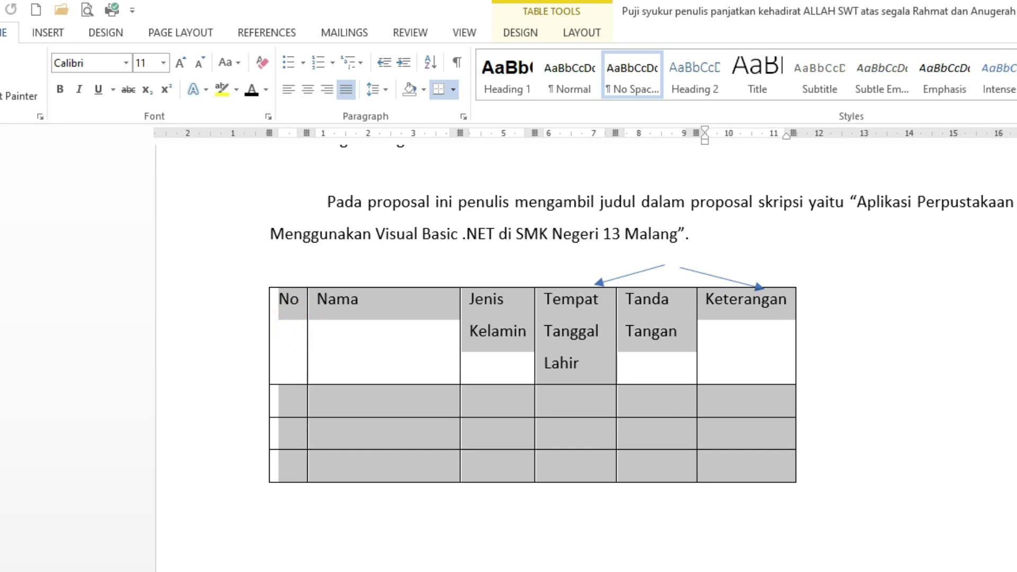
scroll(550, 344, "down", 2)
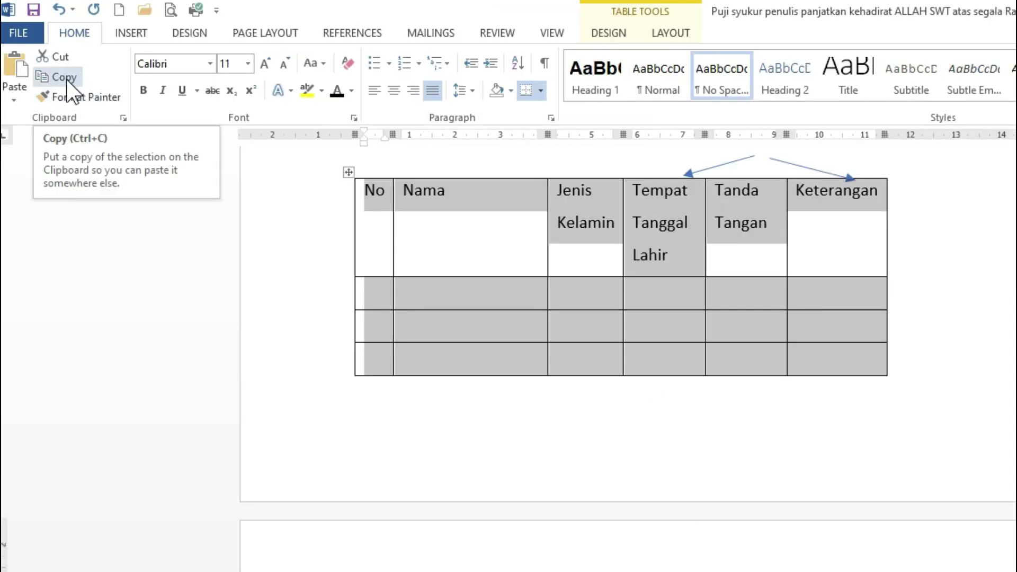
left_click(48, 78)
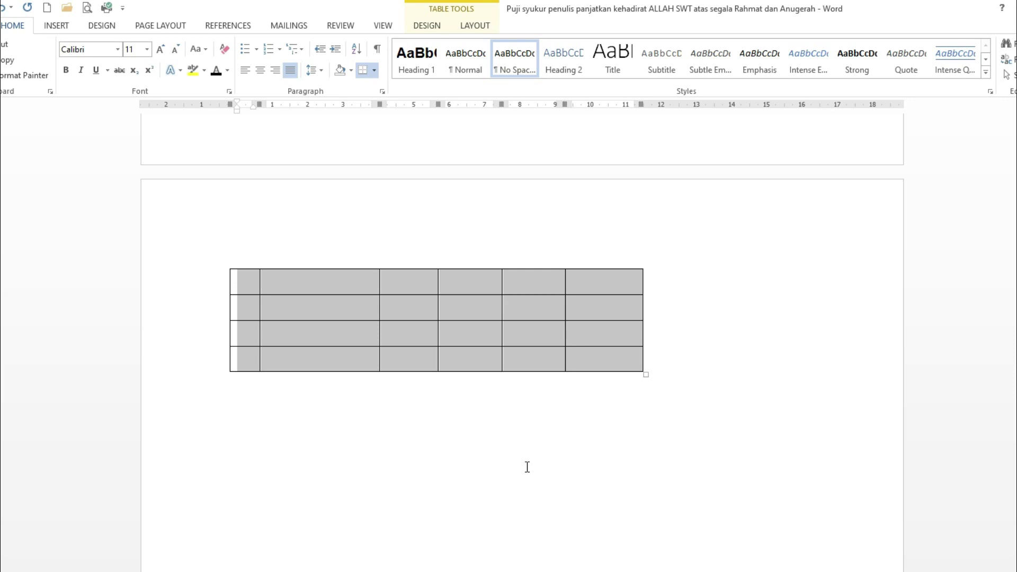
Step: Paste the copied table below the last rows of the original table on the second page
left_click(398, 437)
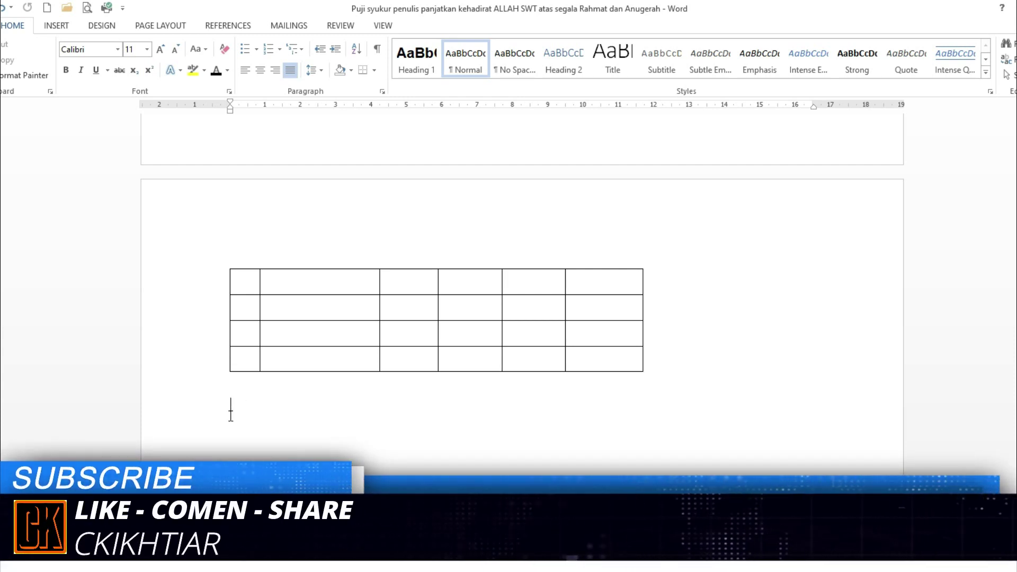
scroll(233, 429, "up", 2)
scroll(244, 293, "up", 5)
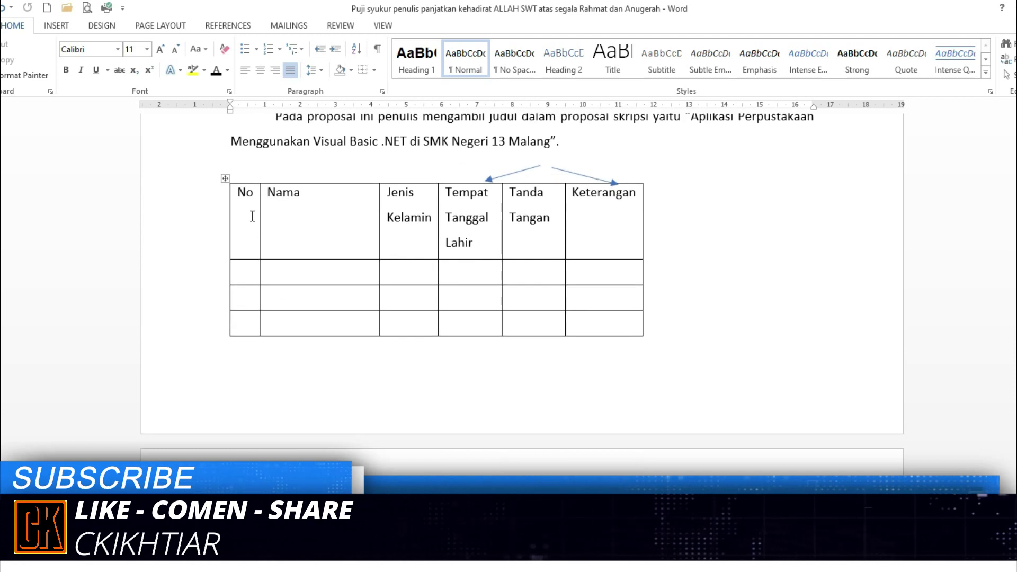
scroll(240, 180, "down", 1)
mouse_move(245, 164)
left_mouse_down()
mouse_move(325, 166)
mouse_move(609, 566)
left_mouse_up()
scroll(296, 503, "down", 3)
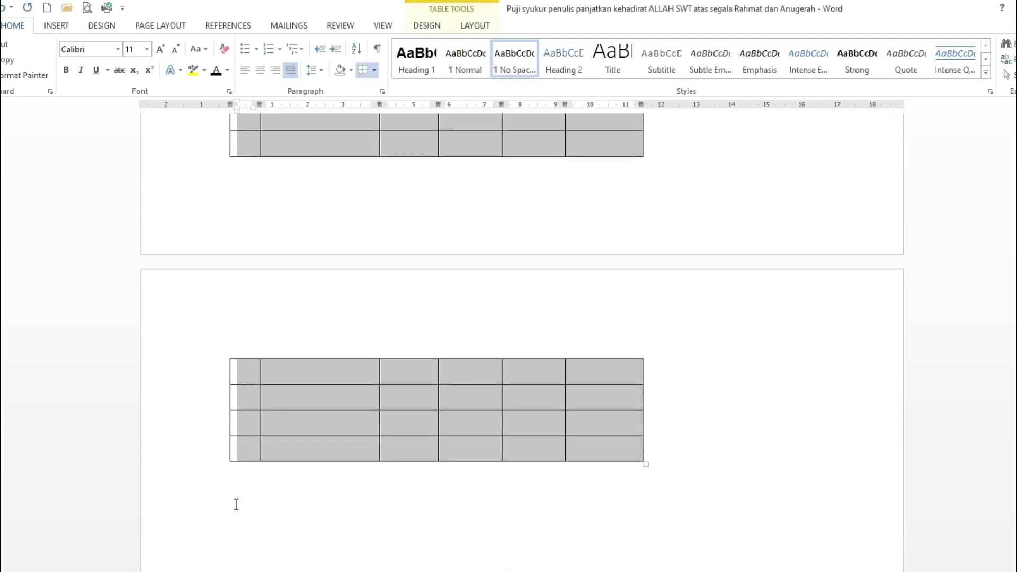
left_click(234, 502)
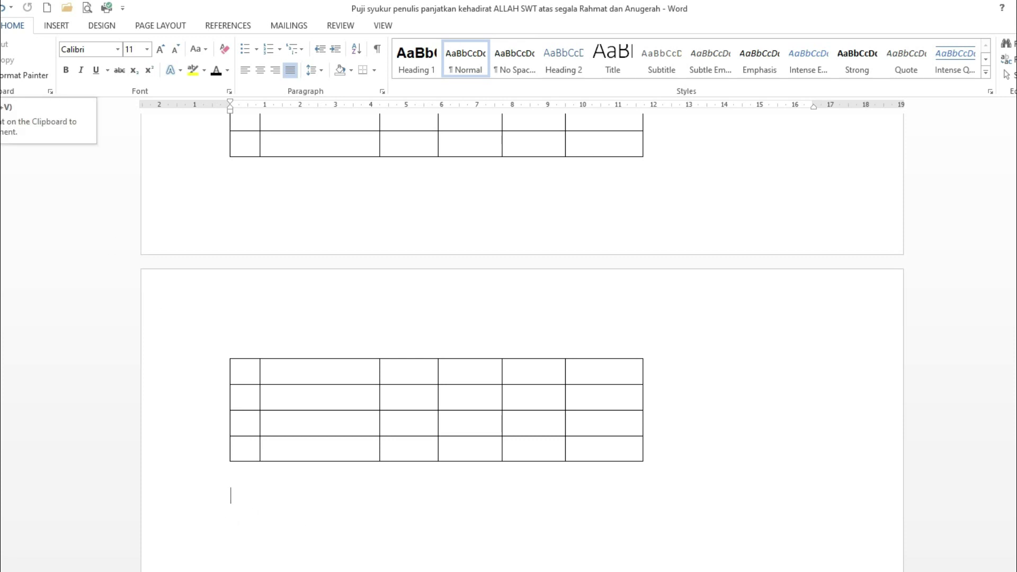
key("ctrl+v")
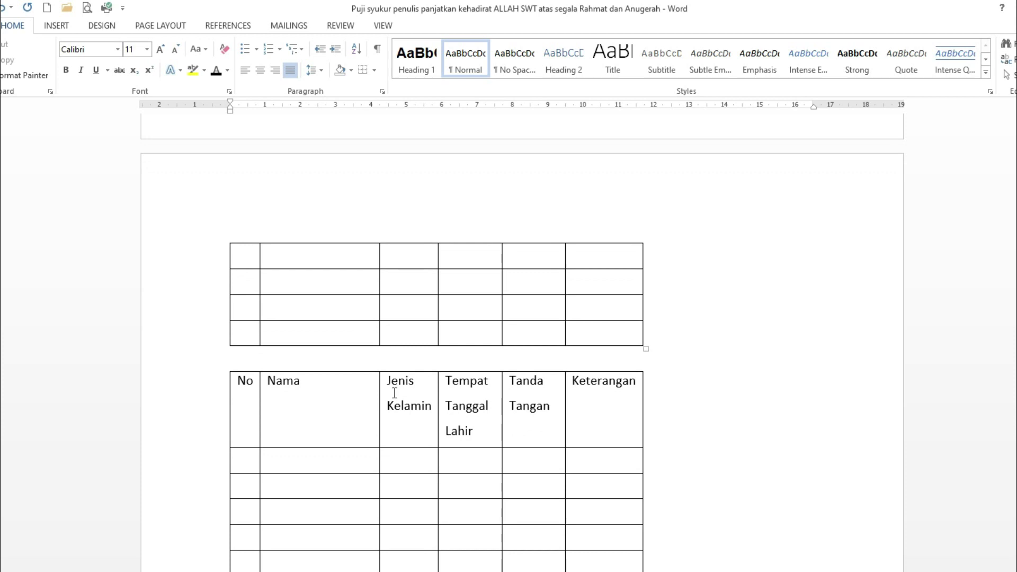
Step: Copy the heading cells "Jenis Kelamin", "Tempat Tanggal Lahir" and "Tanda Tangan" from the pasted table's top row
scroll(439, 405, "up", 3)
scroll(439, 405, "up", 3)
scroll(404, 338, "down", 7)
scroll(426, 398, "down", 2)
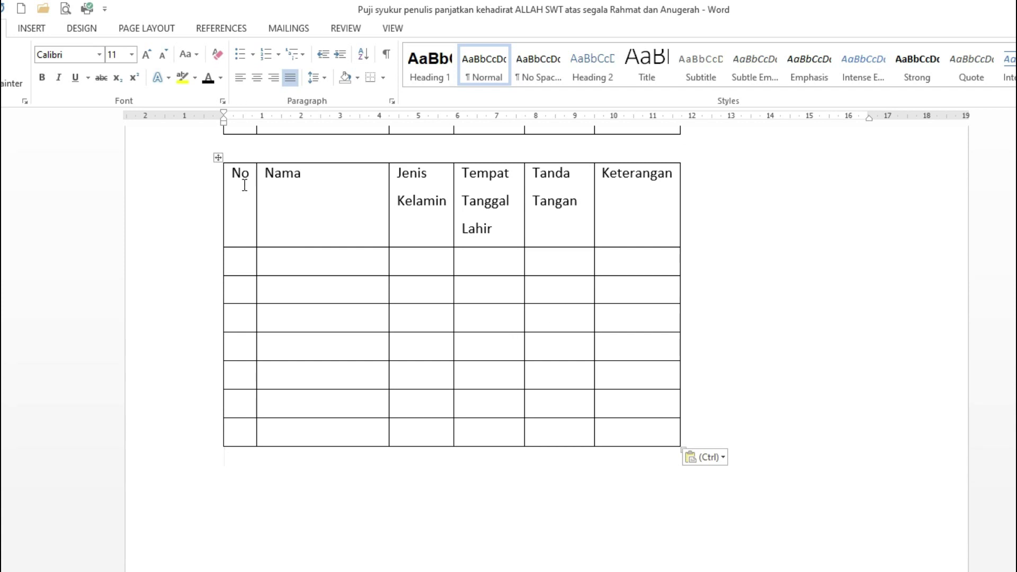
left_click_drag(242, 177, 630, 199)
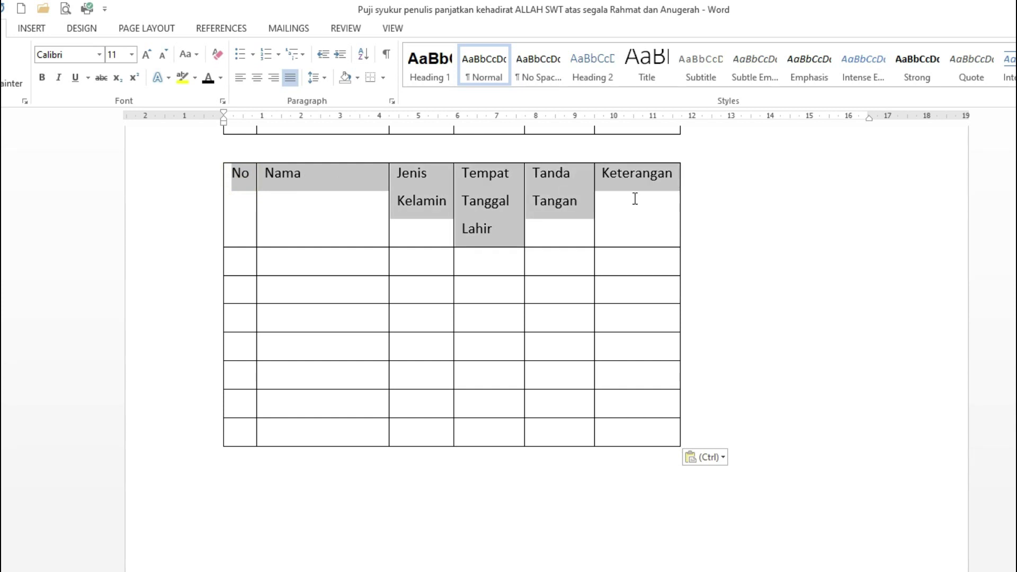
left_click(446, 201)
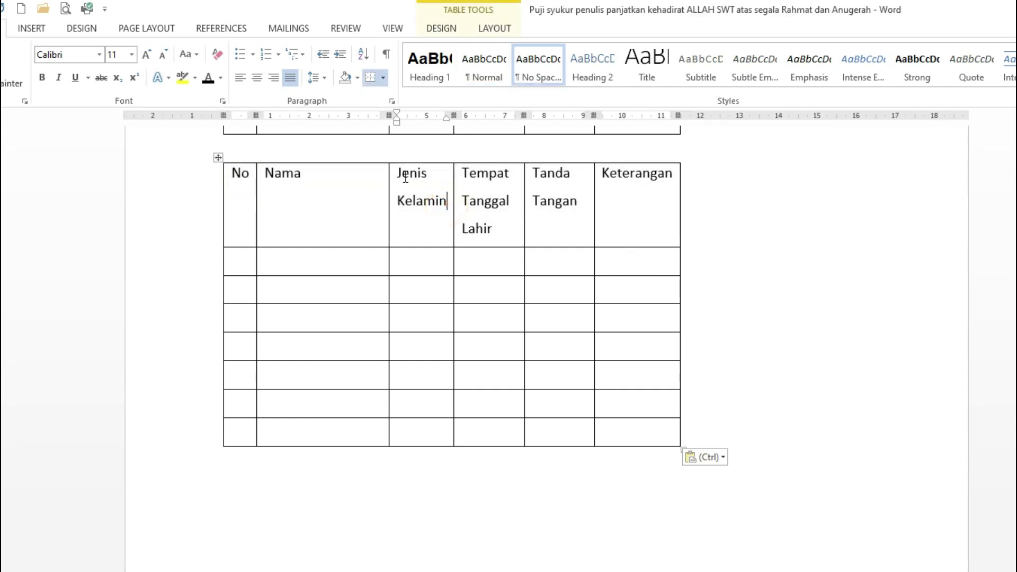
left_click_drag(399, 173, 500, 203)
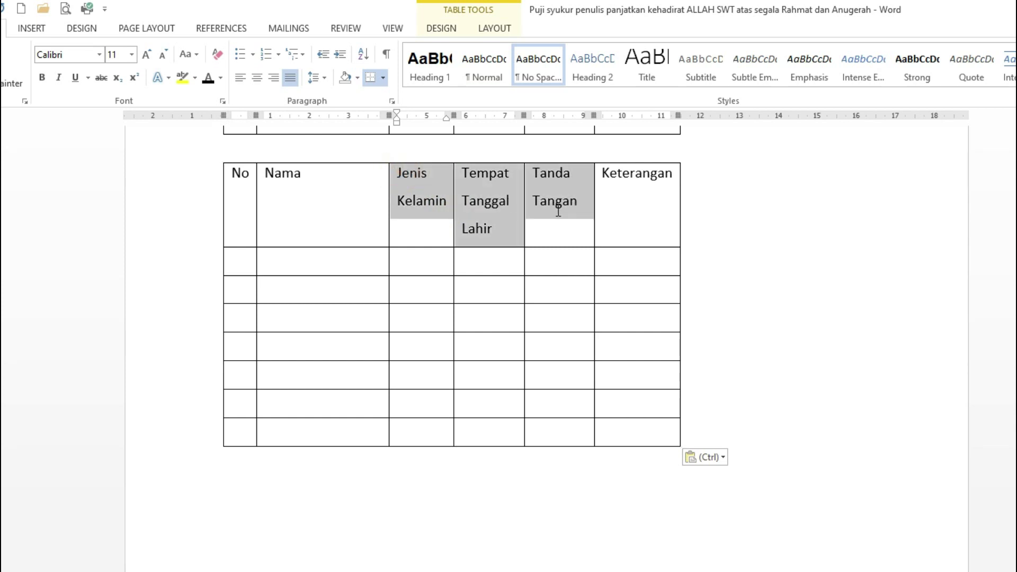
left_click(440, 189)
left_click_drag(398, 171, 565, 209)
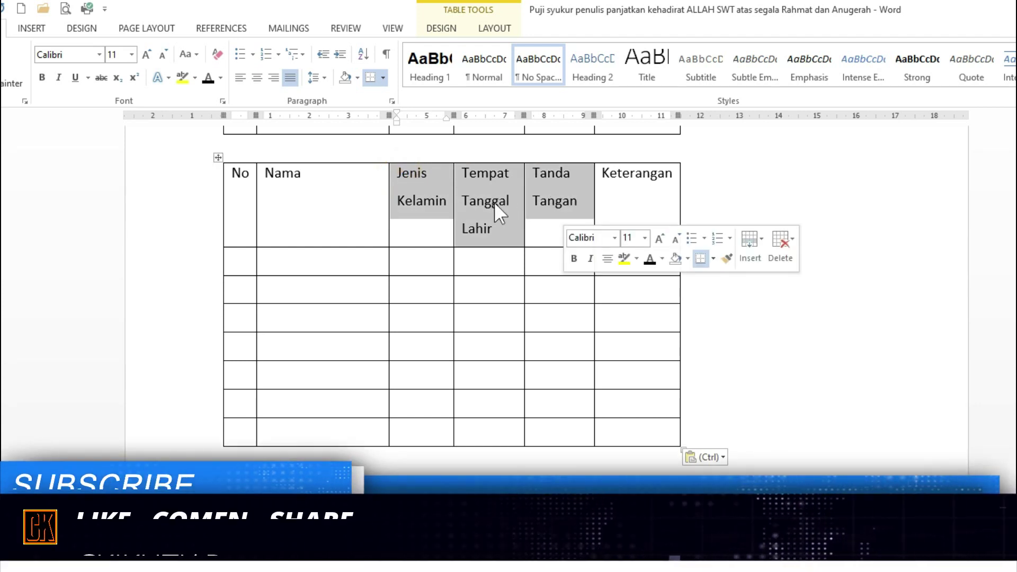
left_click(412, 174)
left_click_drag(392, 172, 540, 193)
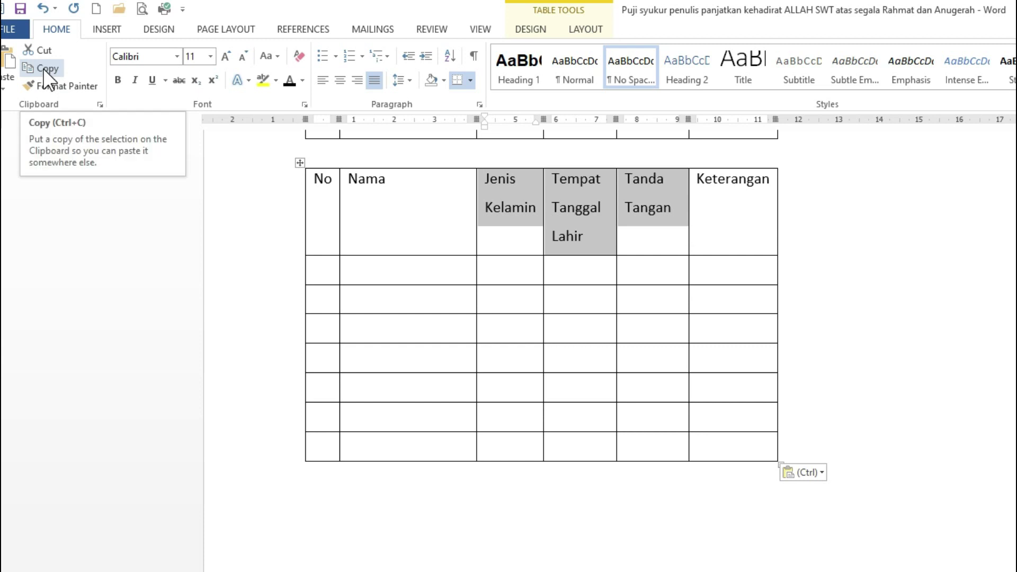
left_click(43, 68)
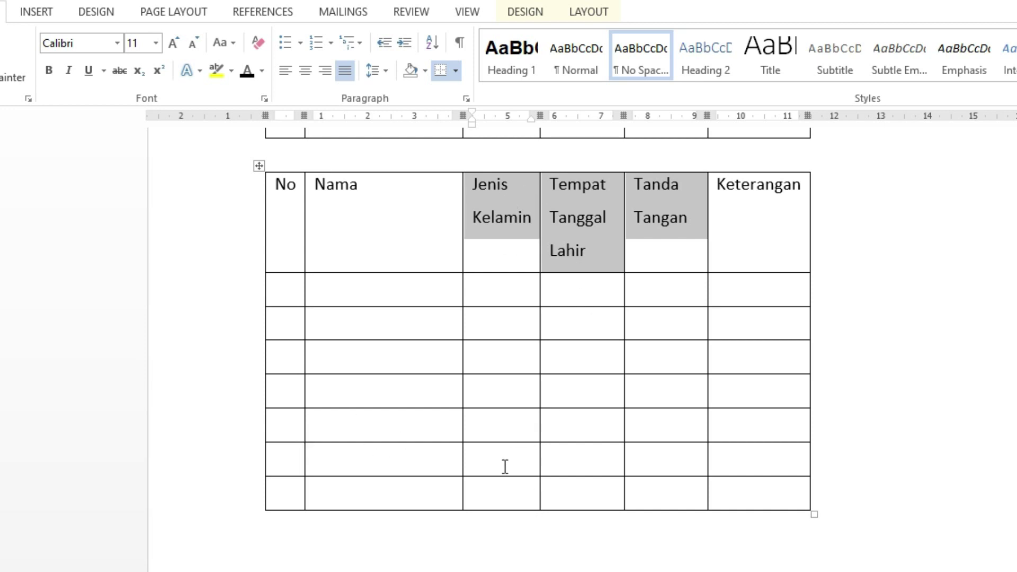
Step: Paste the three copied headings into the sixth row of the pasted table, starting in the third column
left_click(502, 421)
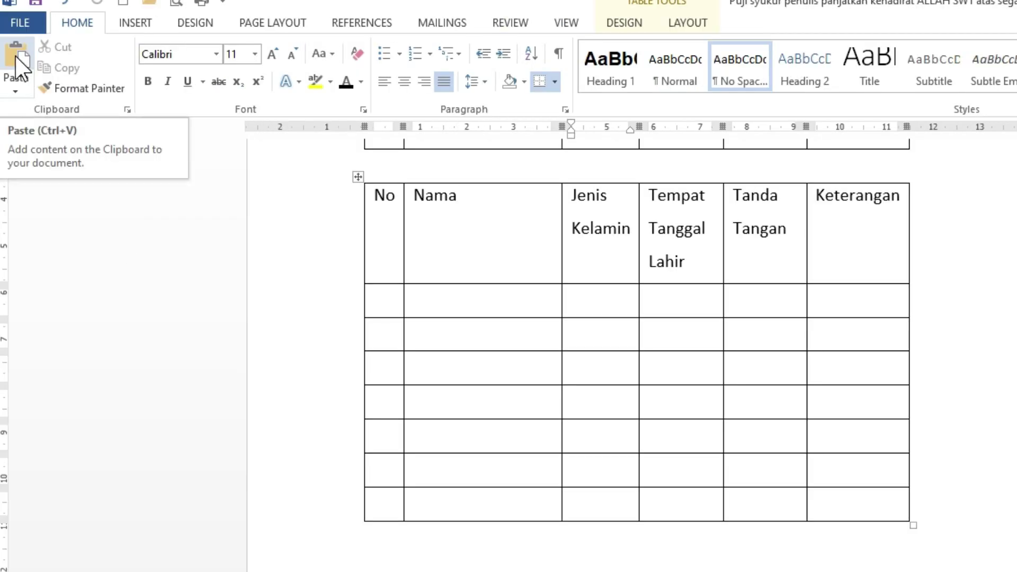
left_click(16, 58)
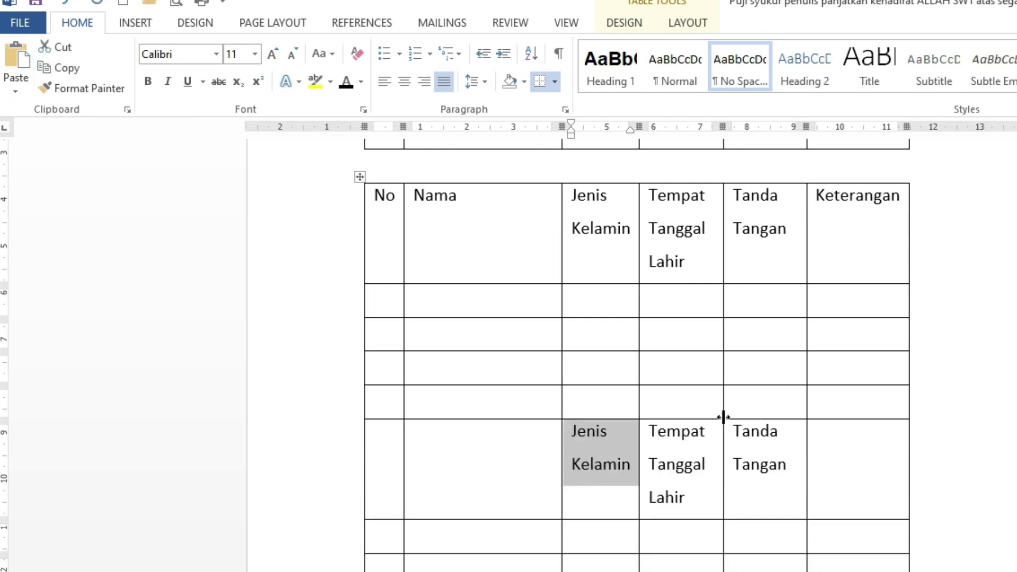
left_click(764, 488)
Step: Copy the headings "No" and "Nama" into the first two cells of the table's sixth row
left_click(406, 245)
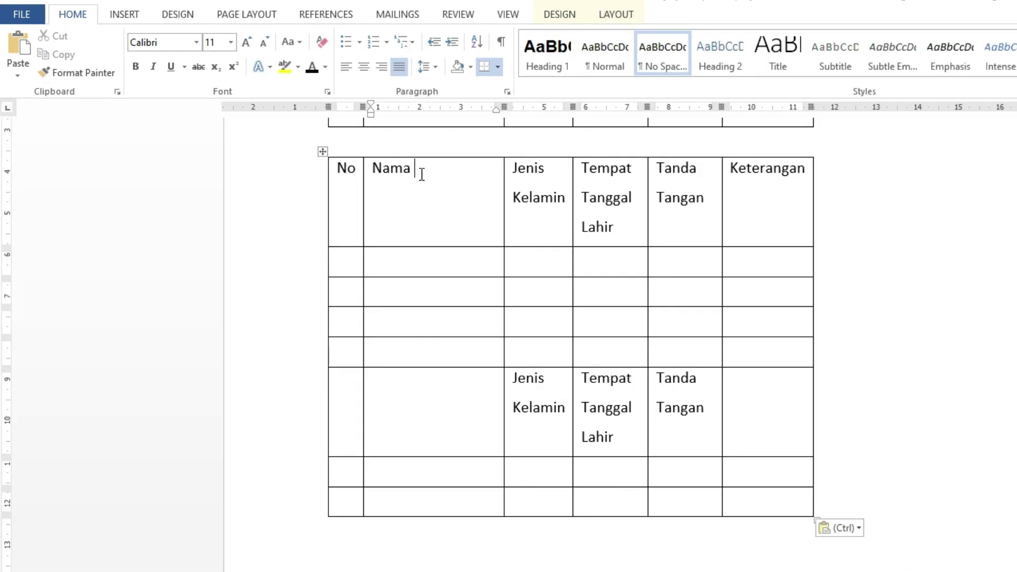
left_click_drag(339, 167, 407, 170)
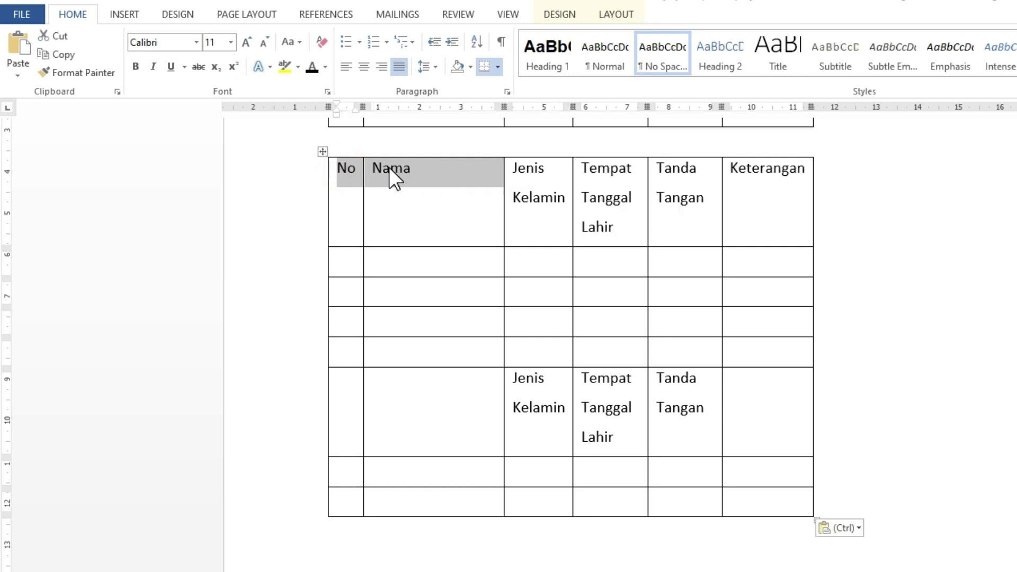
left_click(69, 57)
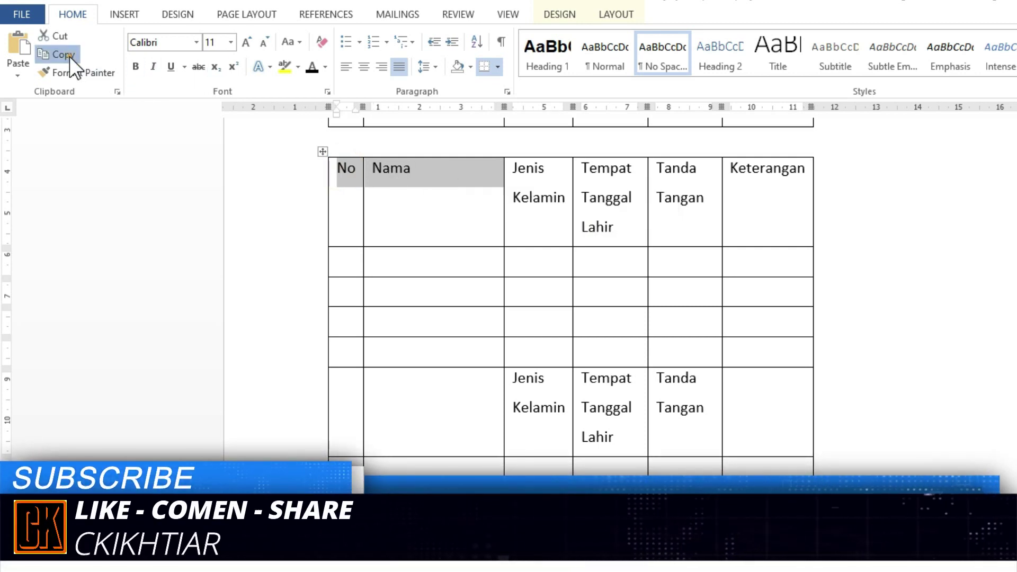
left_click(348, 391)
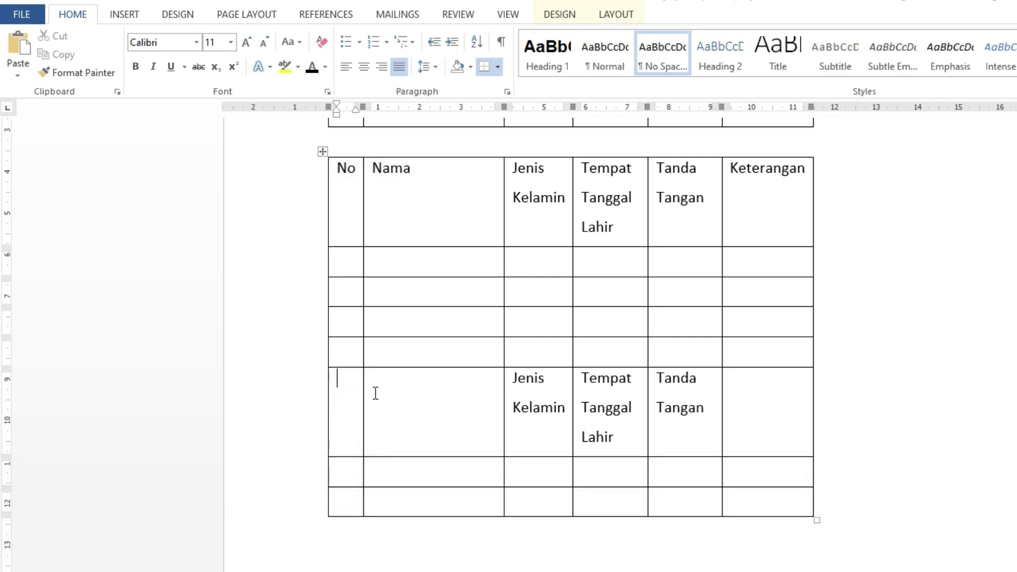
left_click(19, 53)
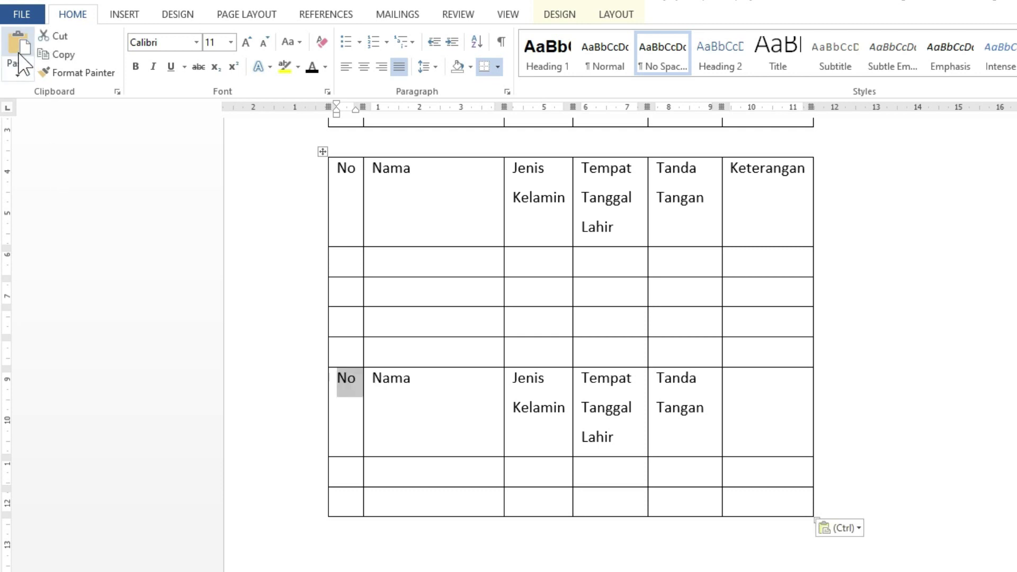
Step: Copy the heading "Keterangan" from the top row into the last cell of the sixth row
left_click_drag(738, 175, 805, 176)
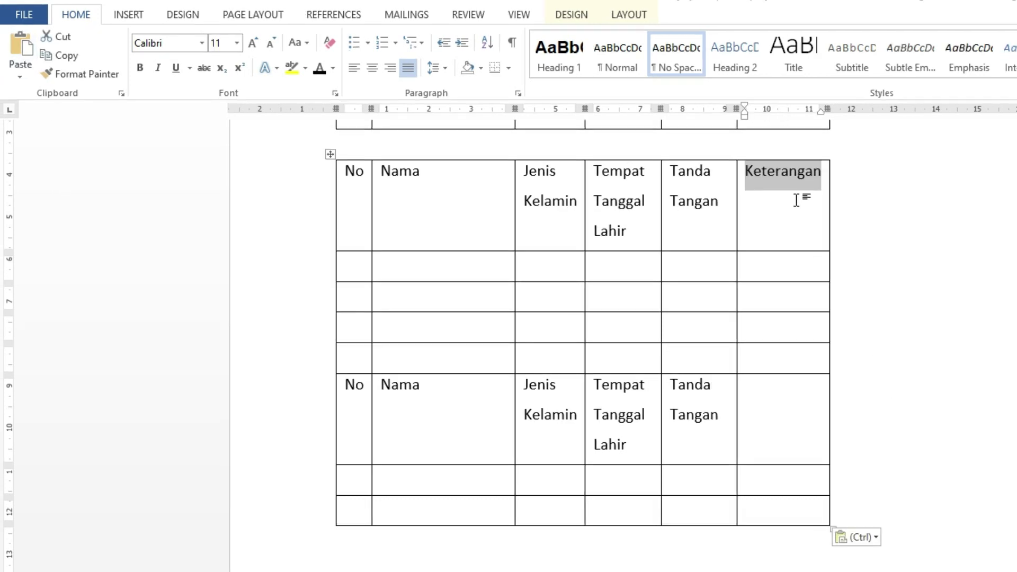
left_click(756, 206)
left_click_drag(747, 171, 821, 173)
left_click(767, 175)
left_click(66, 55)
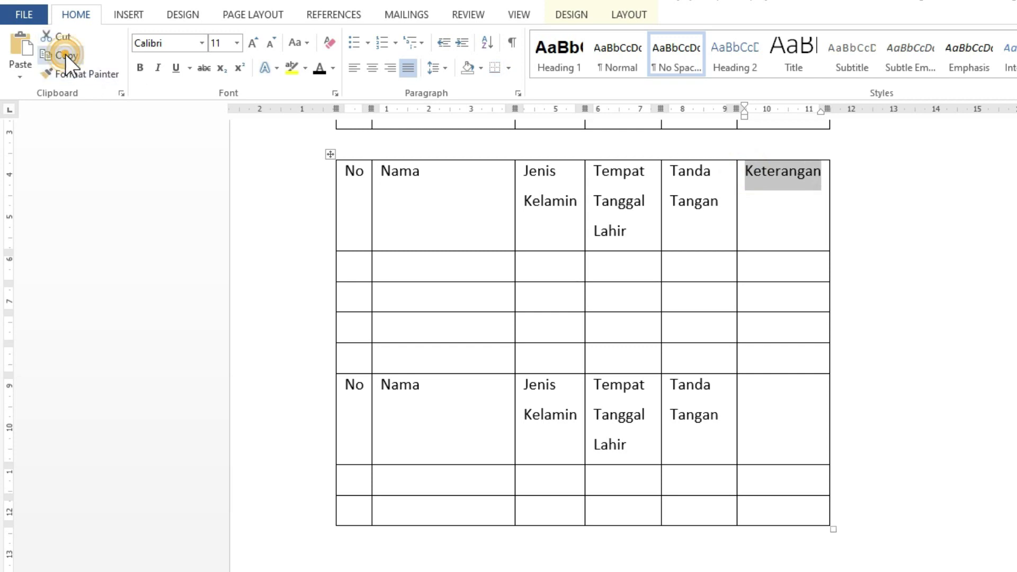
left_click(784, 403)
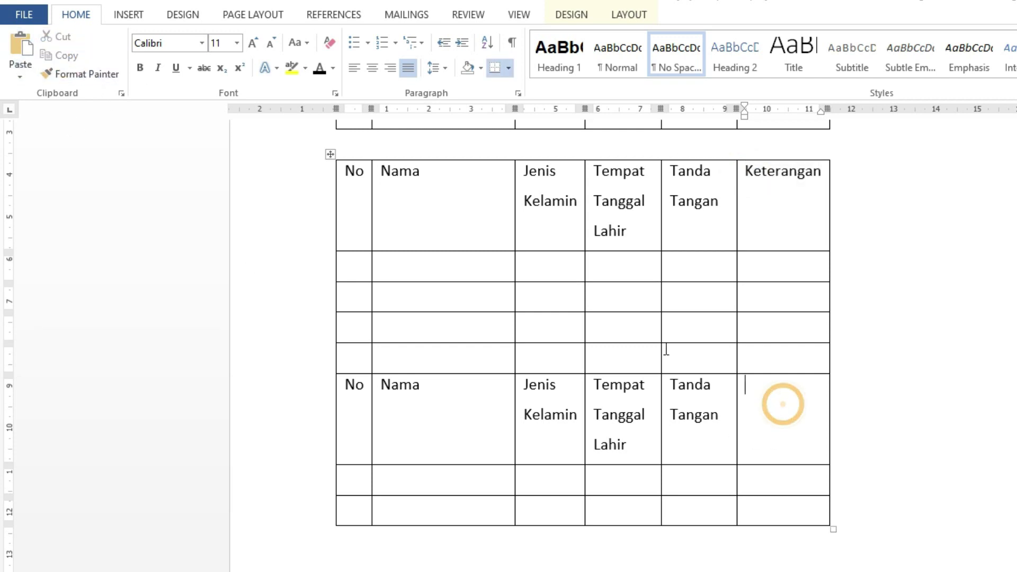
left_click(20, 57)
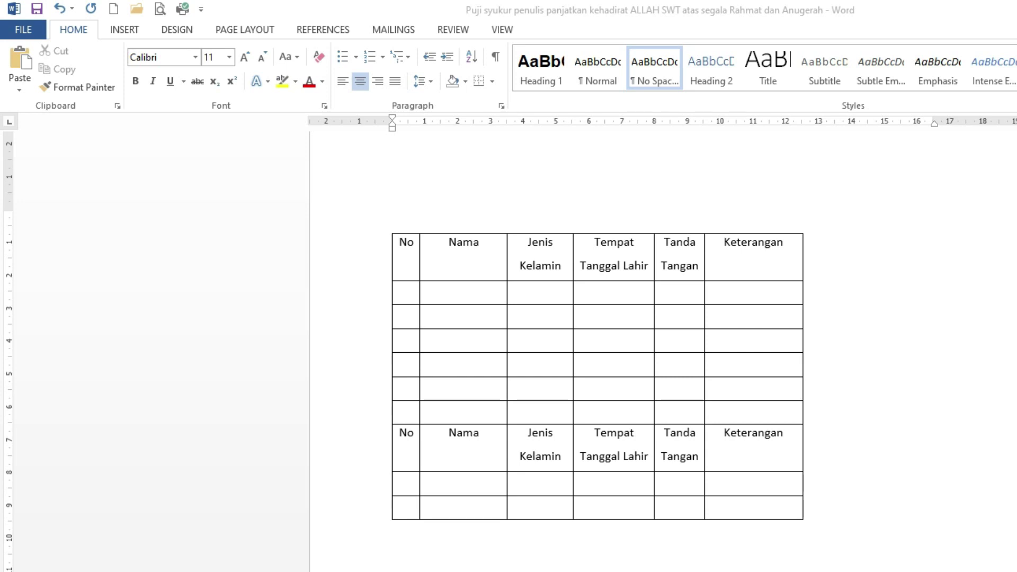
Step: Try right and left alignment on the headings in the table's top row and return them to centred alignment
scroll(995, 336, "down", 3)
scroll(522, 388, "up", 3)
scroll(531, 567, "down", 1)
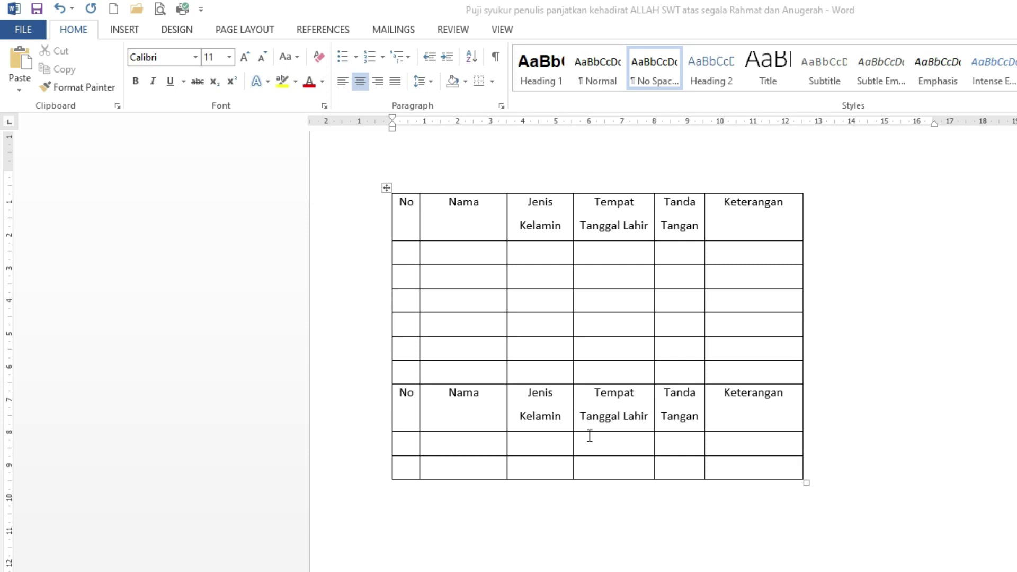
left_click(409, 213)
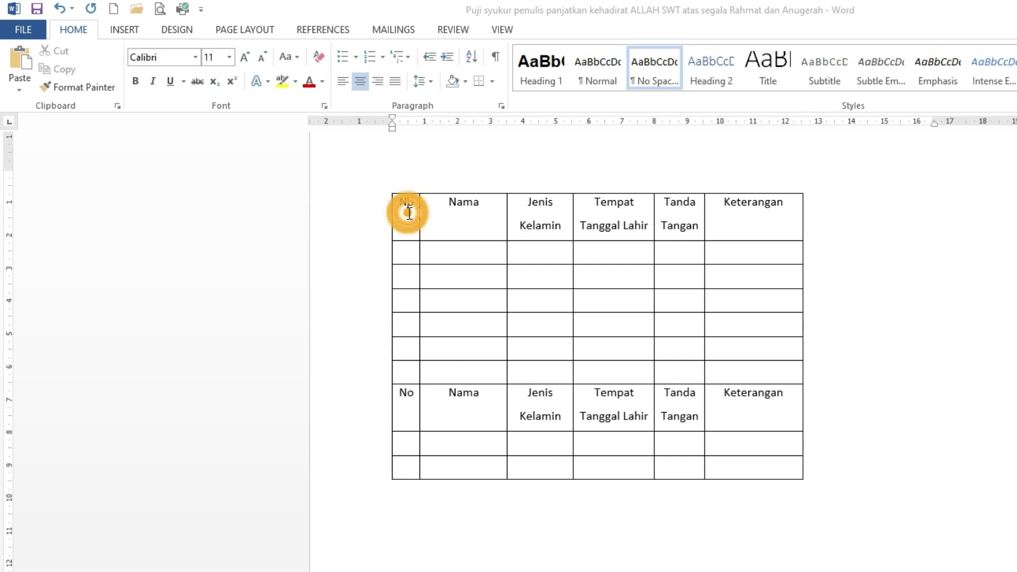
left_click_drag(409, 213, 748, 225)
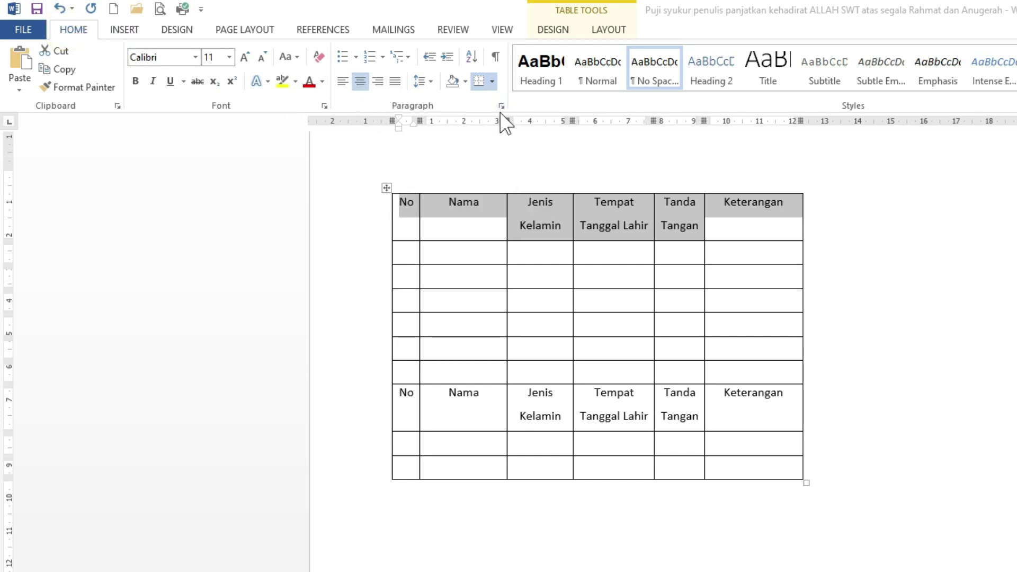
left_click(376, 82)
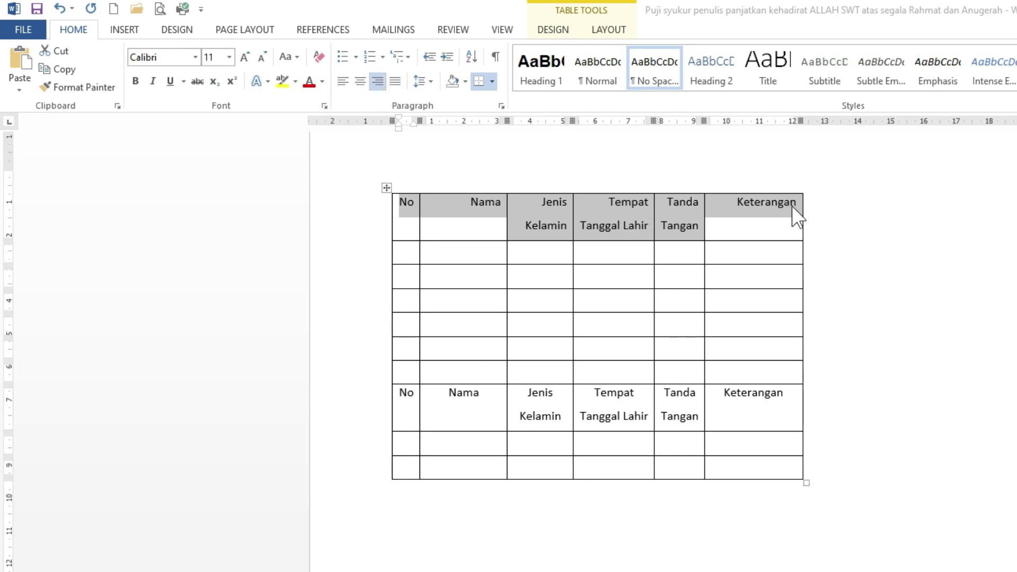
left_click(343, 82)
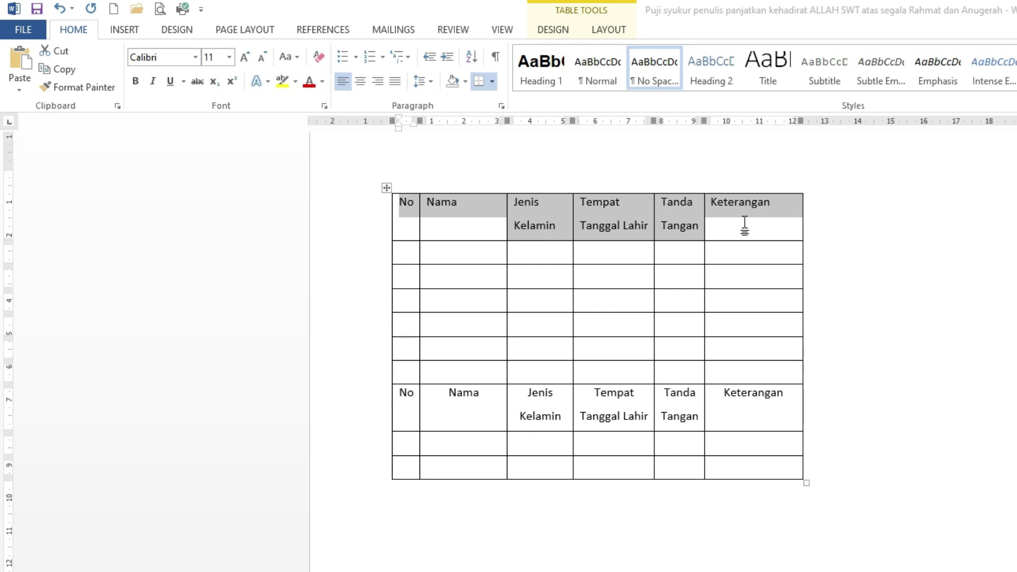
left_click(358, 84)
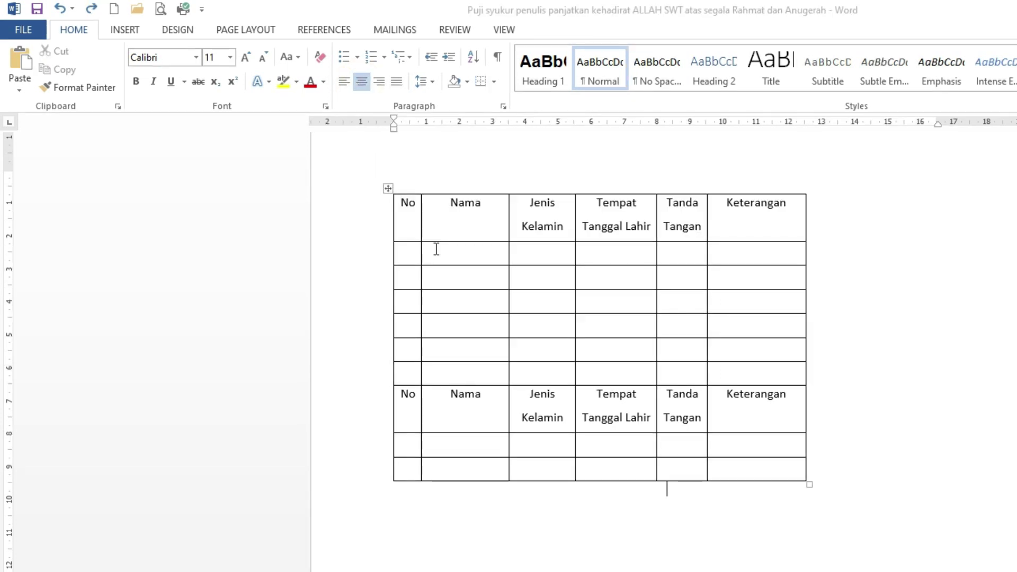
Step: Centre all the headings in the table's top row both horizontally and vertically within their cells
left_click_drag(404, 204, 752, 207)
left_click_drag(469, 206, 475, 206)
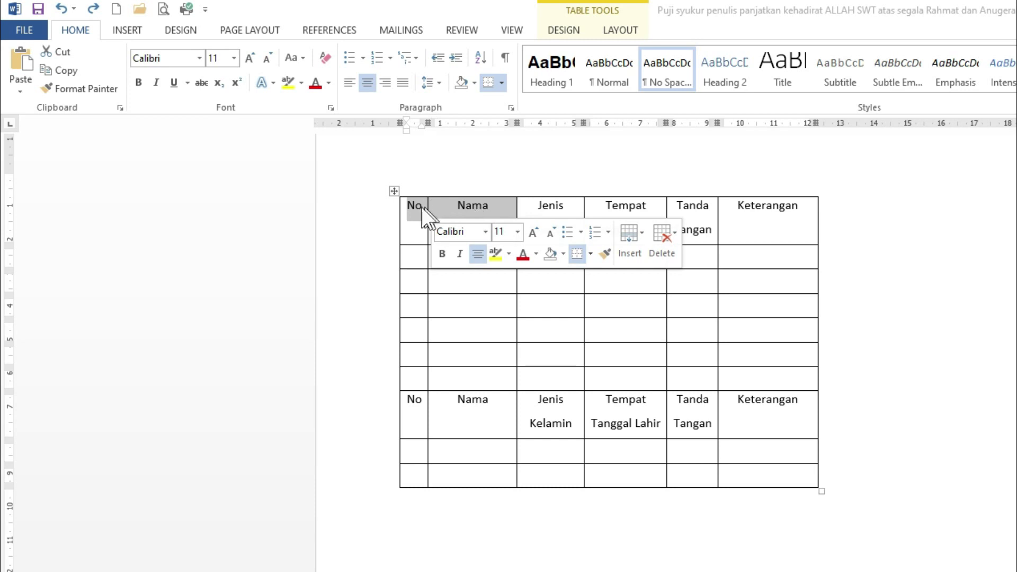
left_click(738, 207)
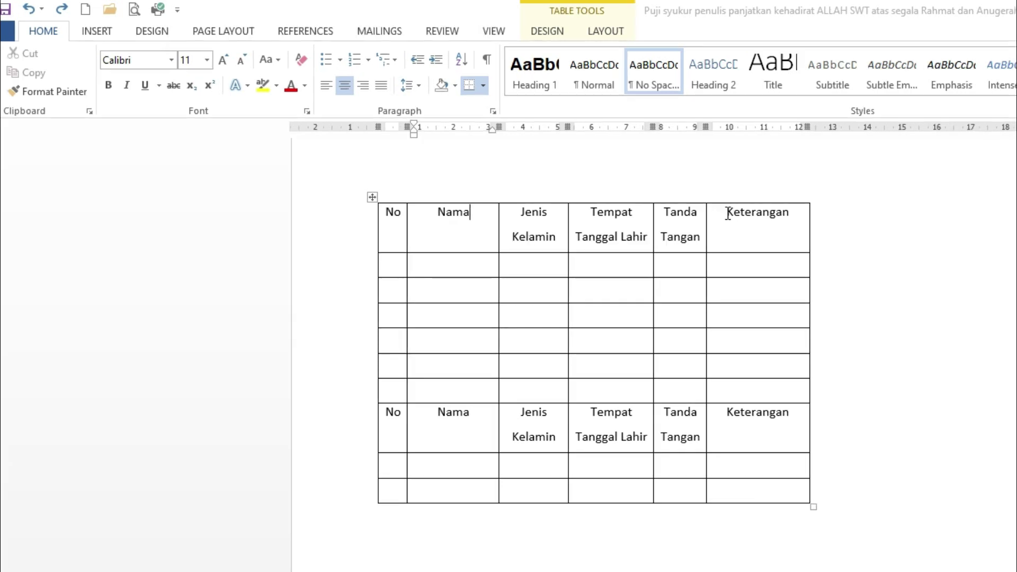
left_click(729, 213)
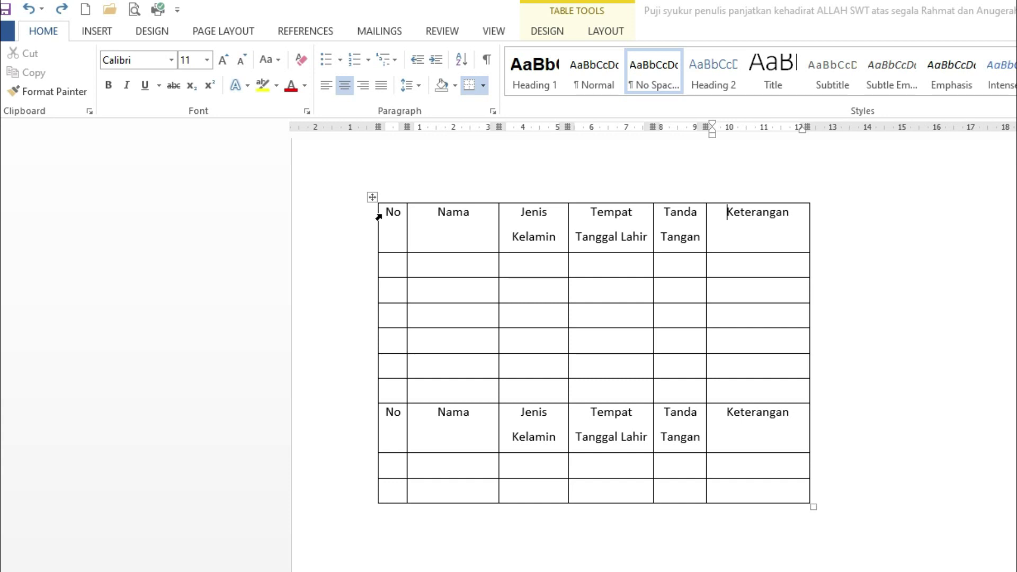
left_click_drag(387, 211, 747, 210)
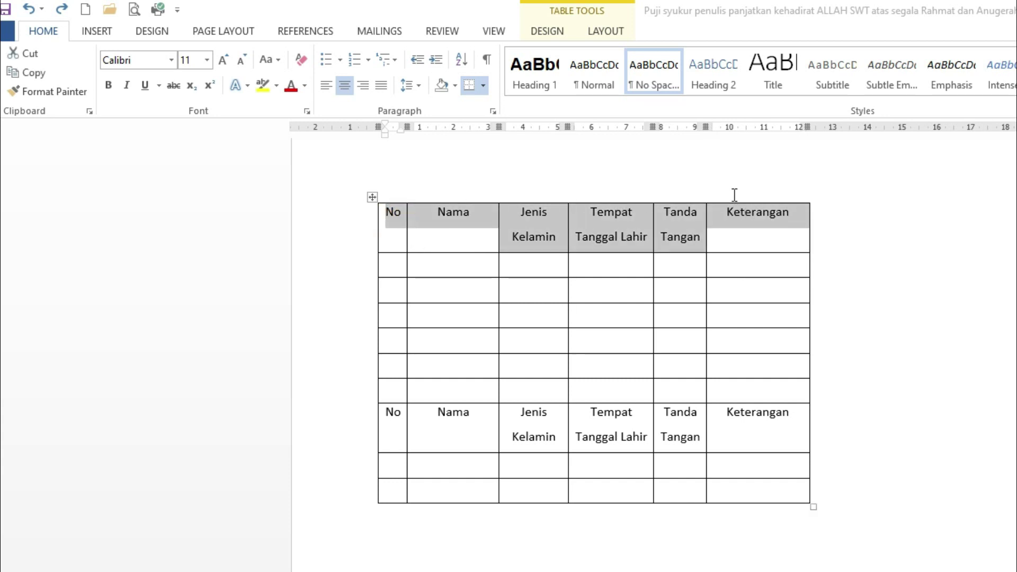
left_click(607, 31)
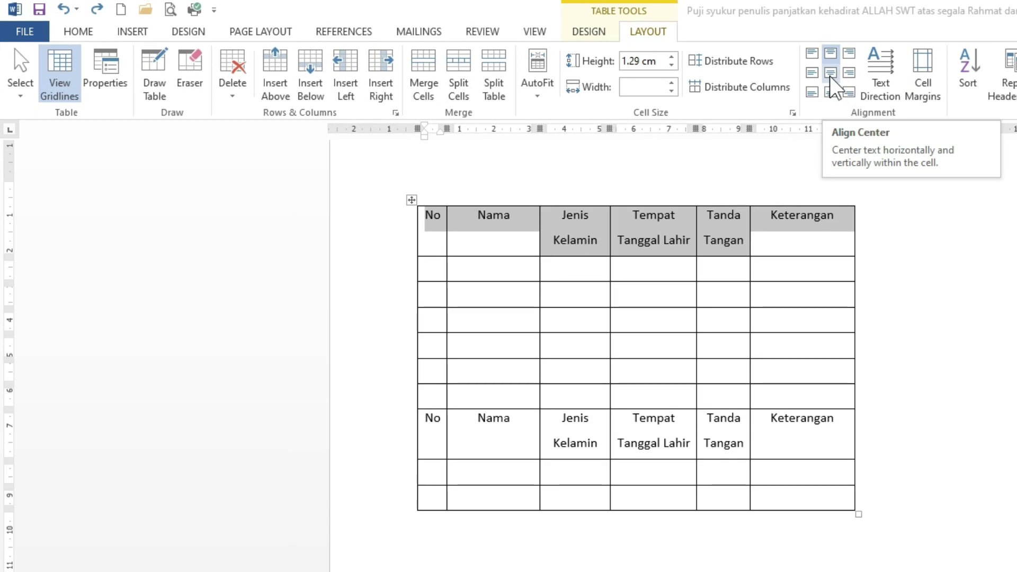
left_click(829, 74)
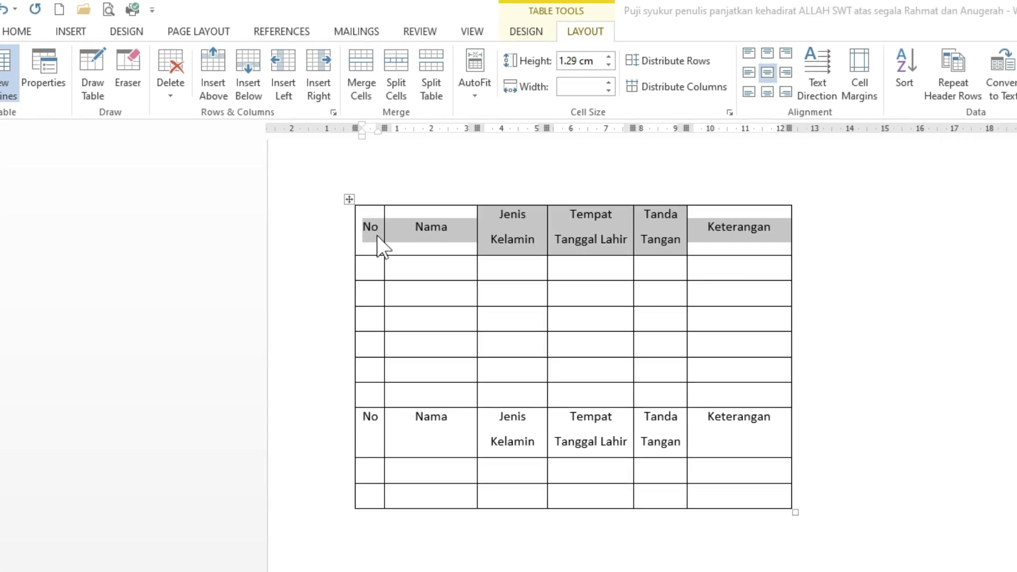
left_click(378, 236)
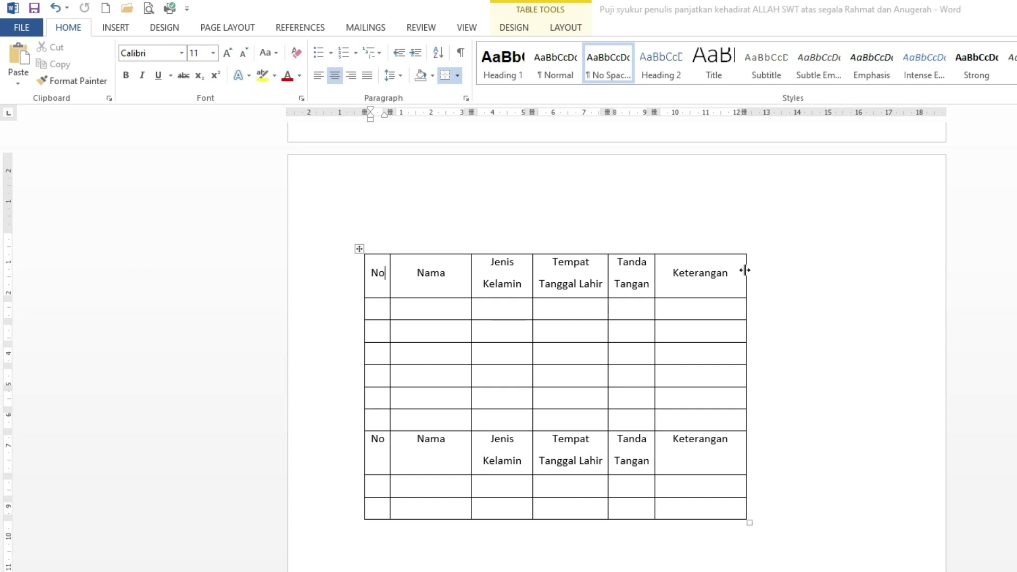
Step: Extend the table's right edge to about 15 cm on the ruler and widen the Jenis Kelamin, Tempat Tanggal Lahir and Tanda Tangan columns
left_click_drag(745, 271, 840, 278)
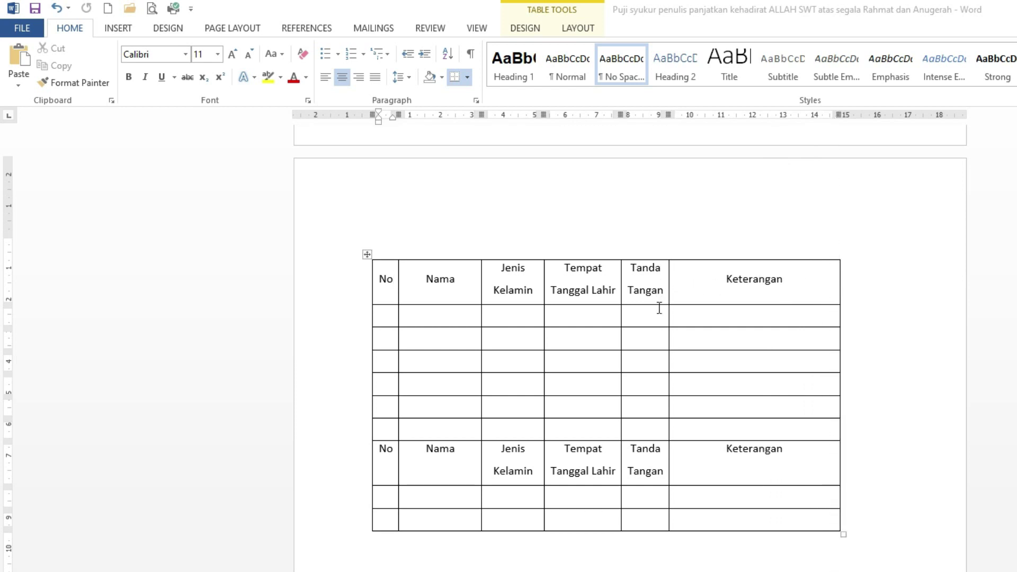
left_click(669, 289)
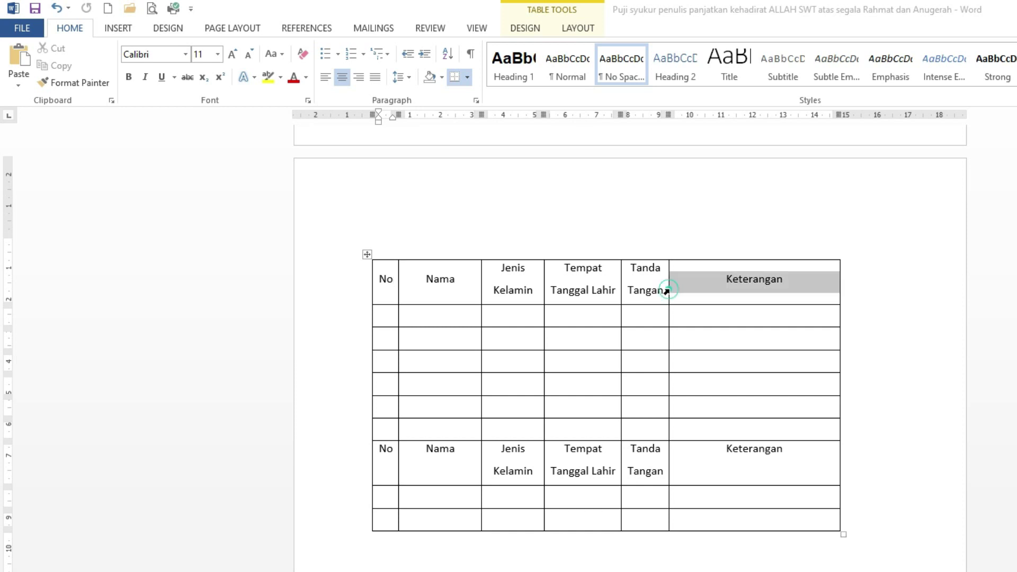
left_click(666, 280)
left_click_drag(667, 279, 739, 278)
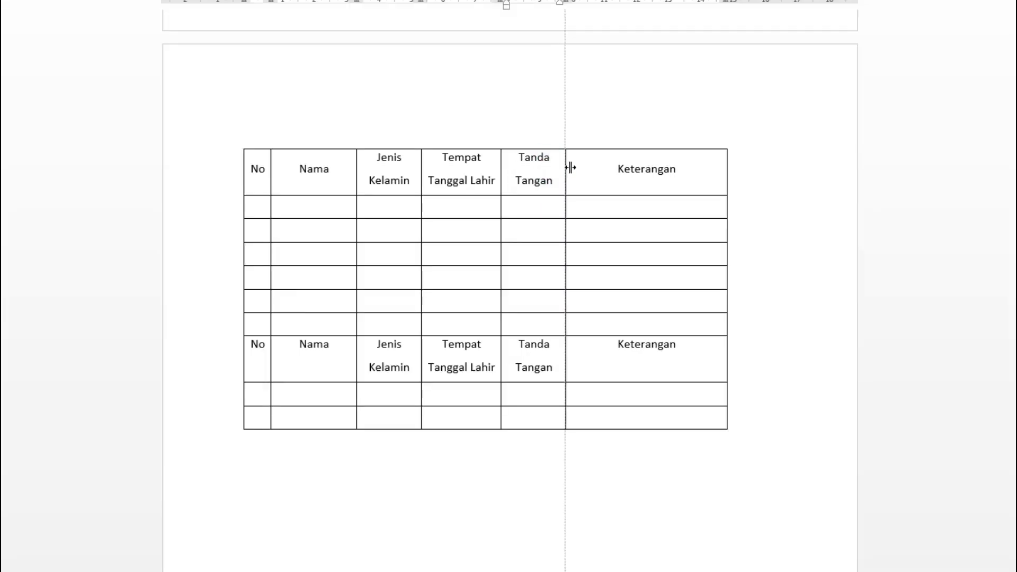
left_click_drag(622, 168, 621, 169)
left_click_drag(501, 169, 540, 169)
left_click_drag(421, 173, 444, 179)
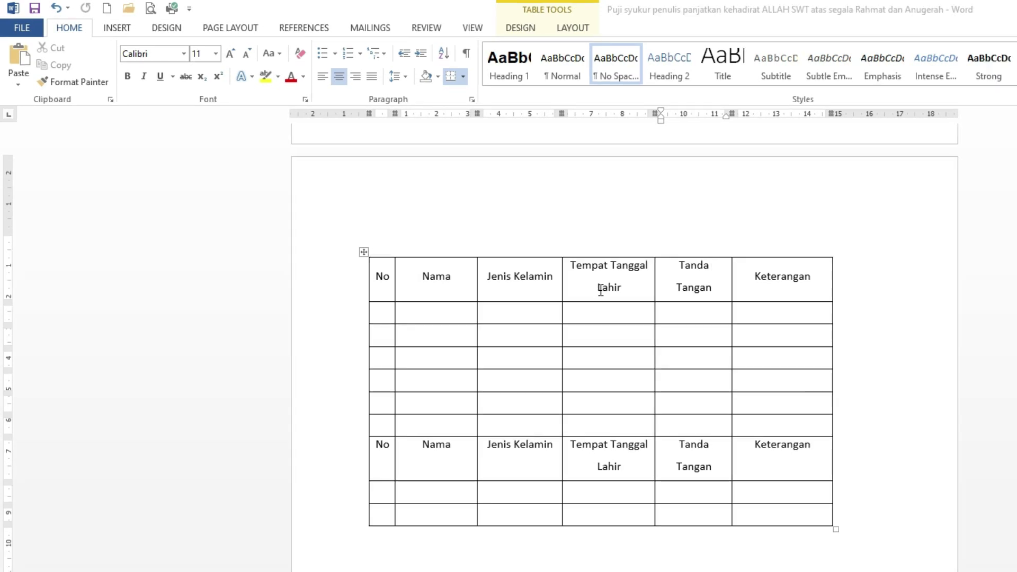
Step: Remove the repeated heading row and the two blank rows beneath it from the end of the table
key("ctrl+z")
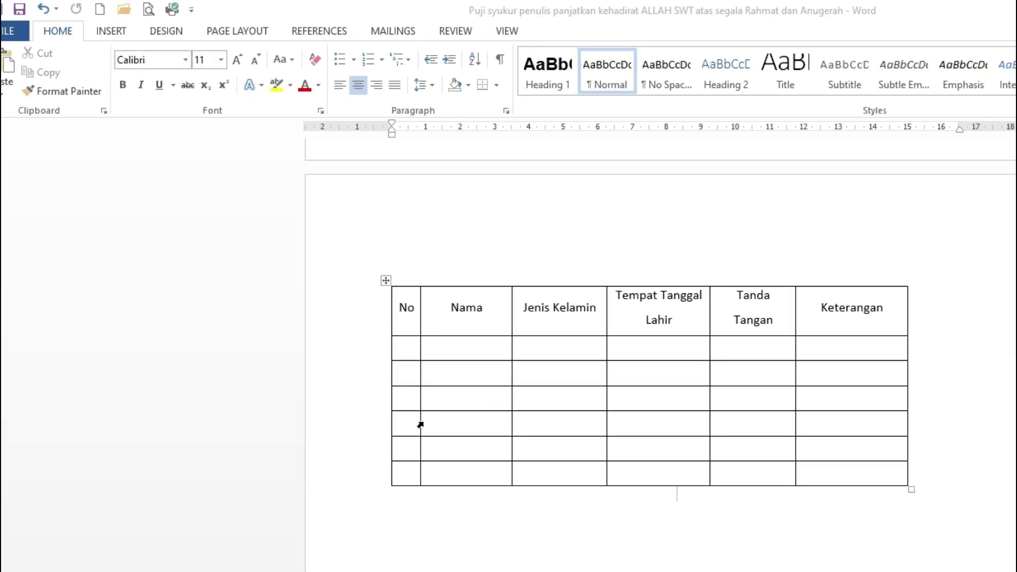
Step: Insert a new row directly below the first blank row of the table
left_click_drag(404, 347, 665, 340)
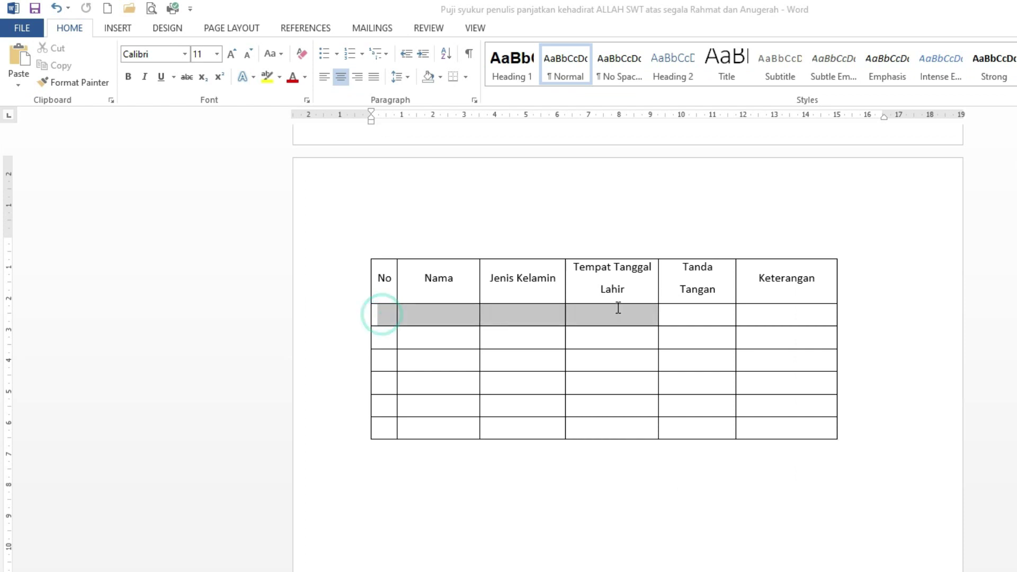
left_click_drag(618, 307, 751, 313)
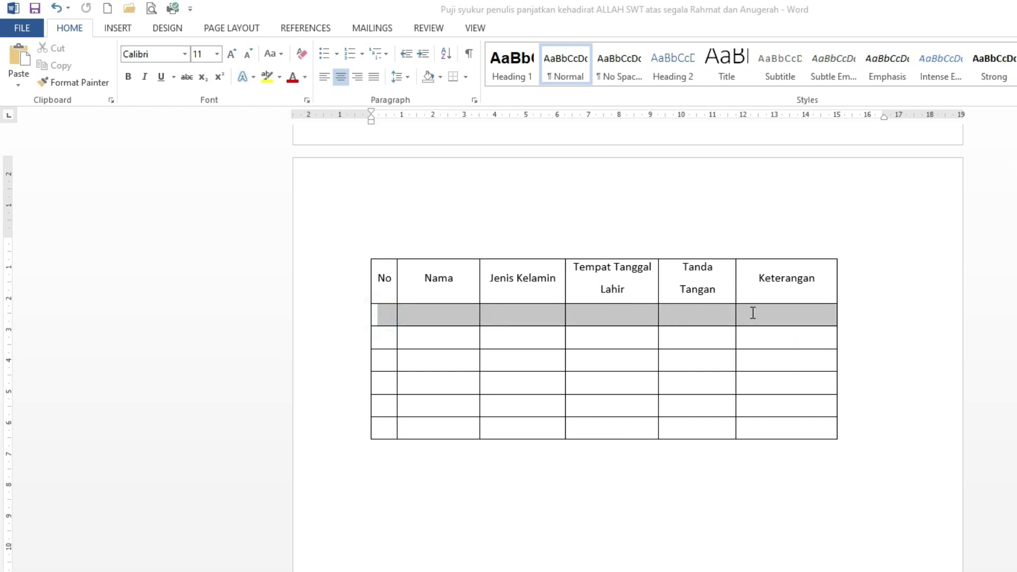
mouse_move(365, 324)
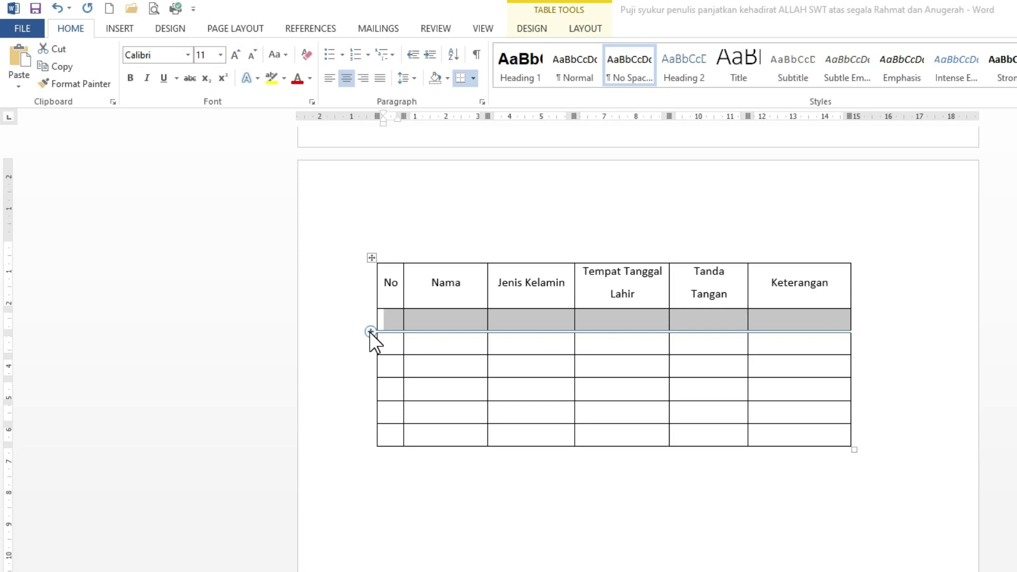
left_click(370, 332)
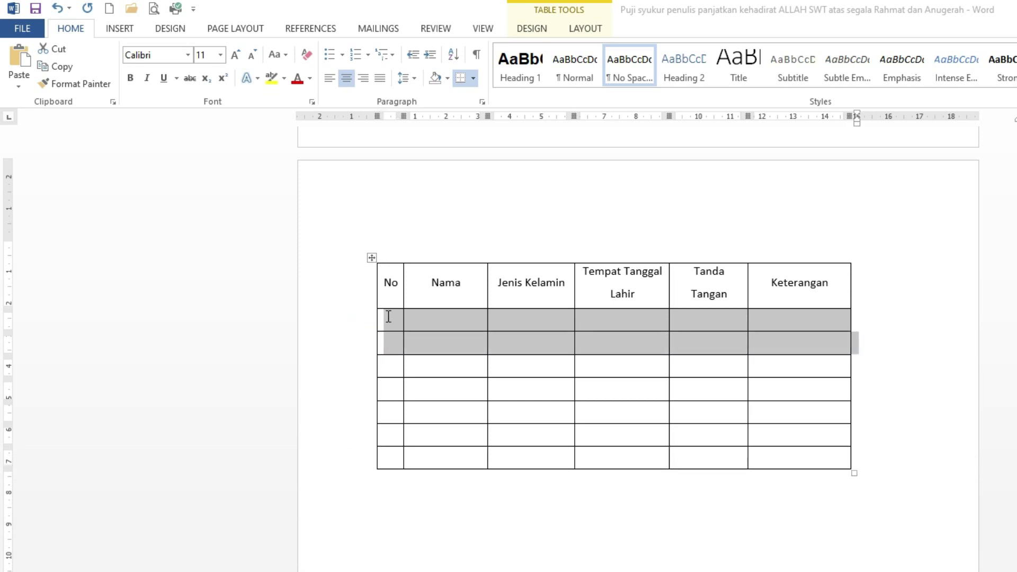
Step: Insert another new row between the heading row and the first blank row
left_click_drag(391, 313, 738, 316)
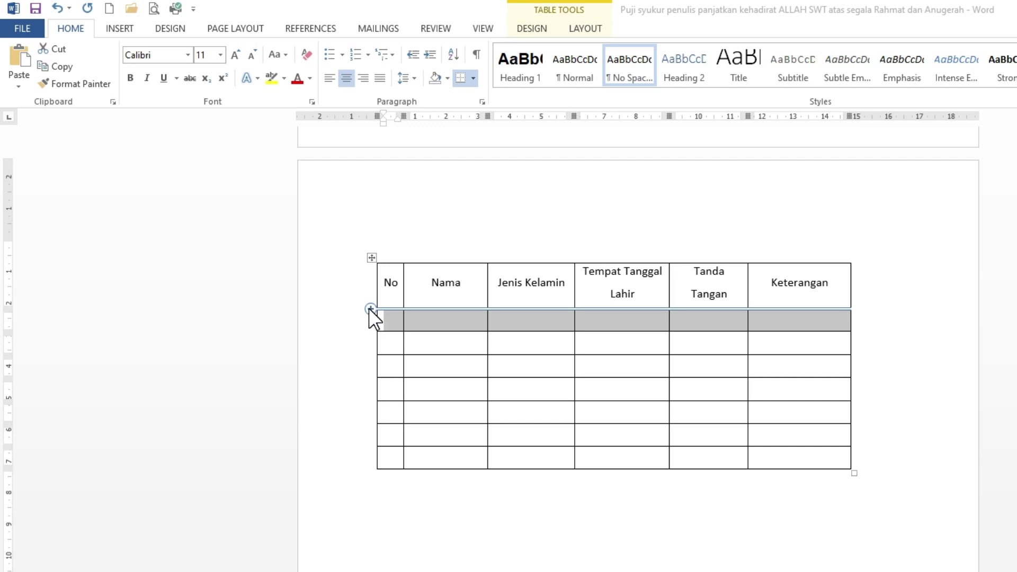
left_click(370, 309)
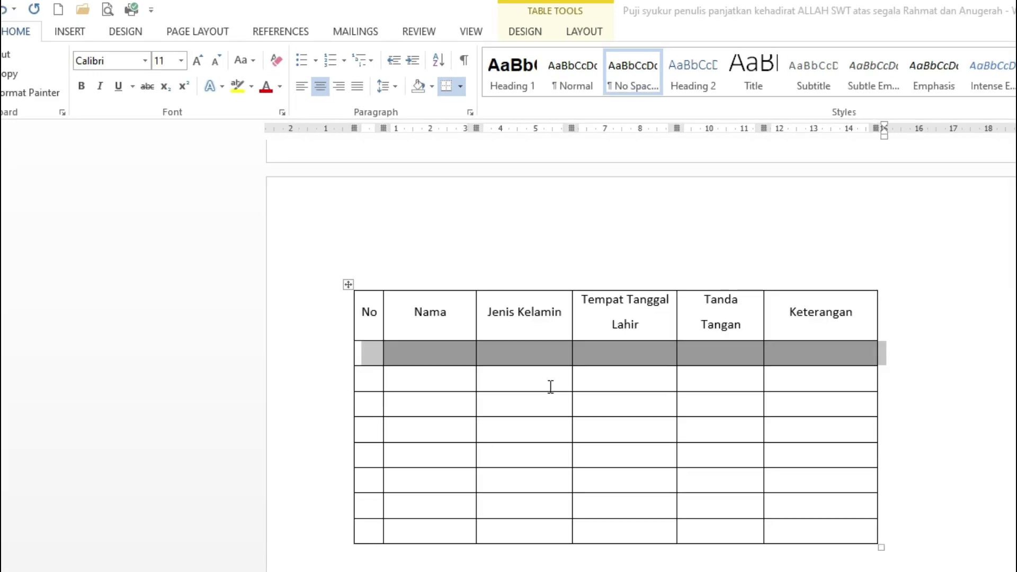
left_click(511, 381)
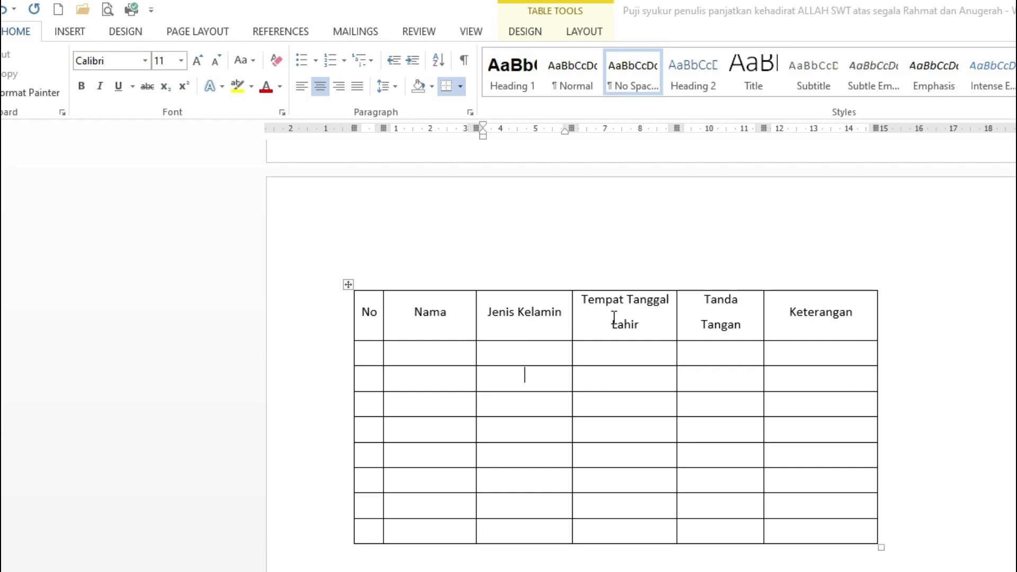
Step: Insert a blank column between the Jenis Kelamin and Tempat Tanggal Lahir columns
left_click_drag(613, 297, 627, 543)
mouse_move(574, 283)
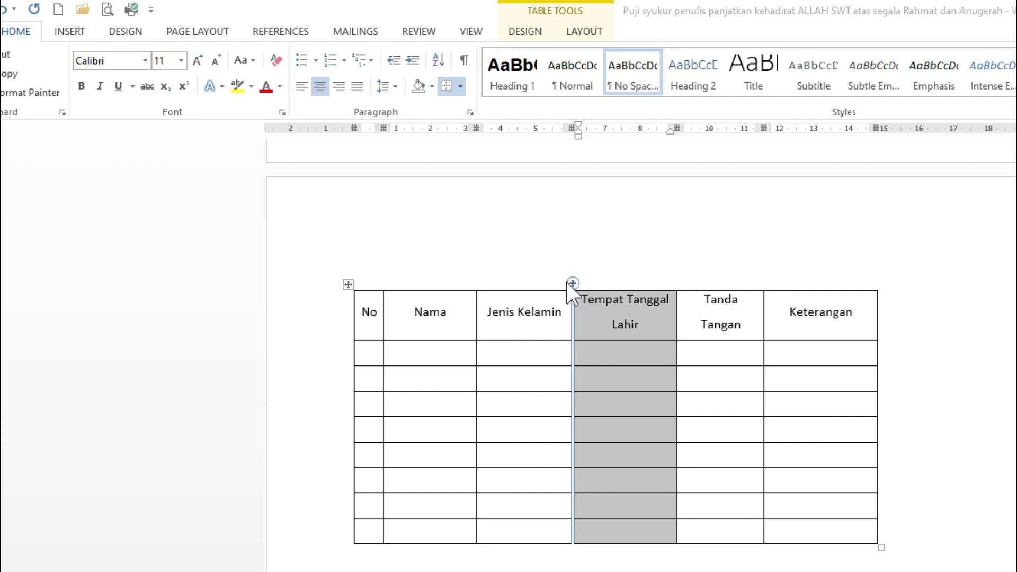
left_click(572, 284)
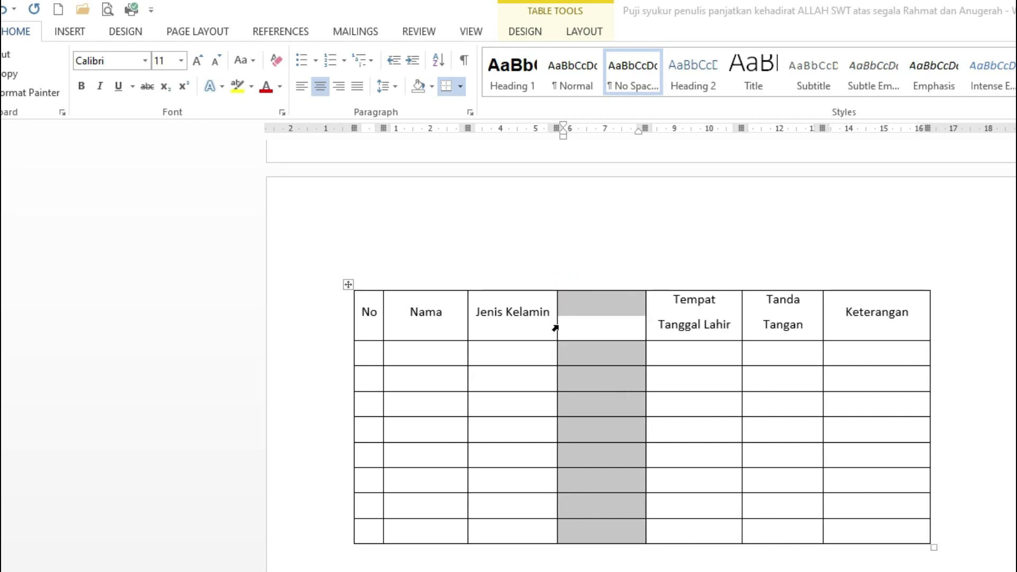
left_click(627, 360)
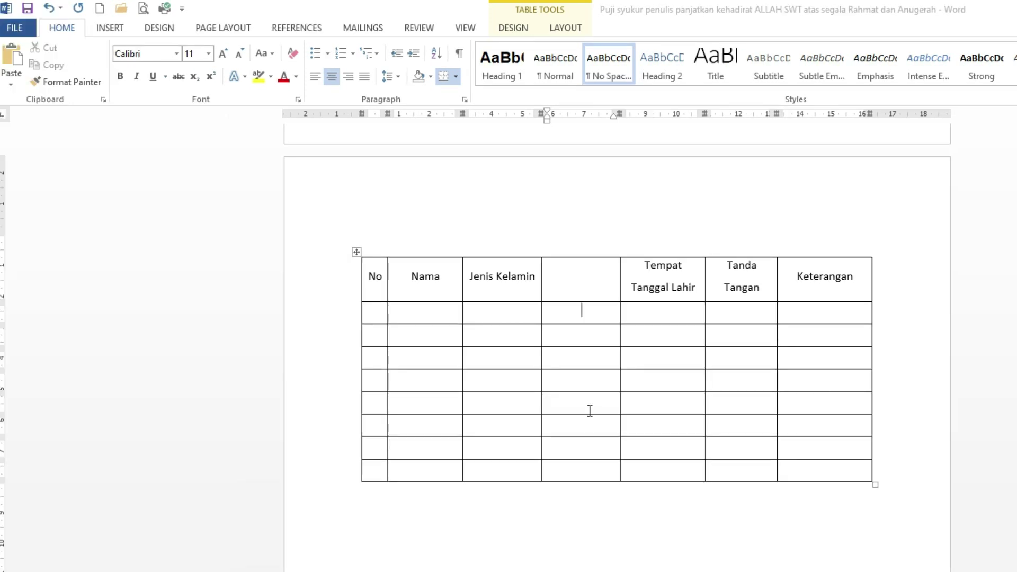
Step: Cut the blank column between Jenis Kelamin and Tempat Tanggal Lahir out of the table
left_click_drag(571, 261, 570, 473)
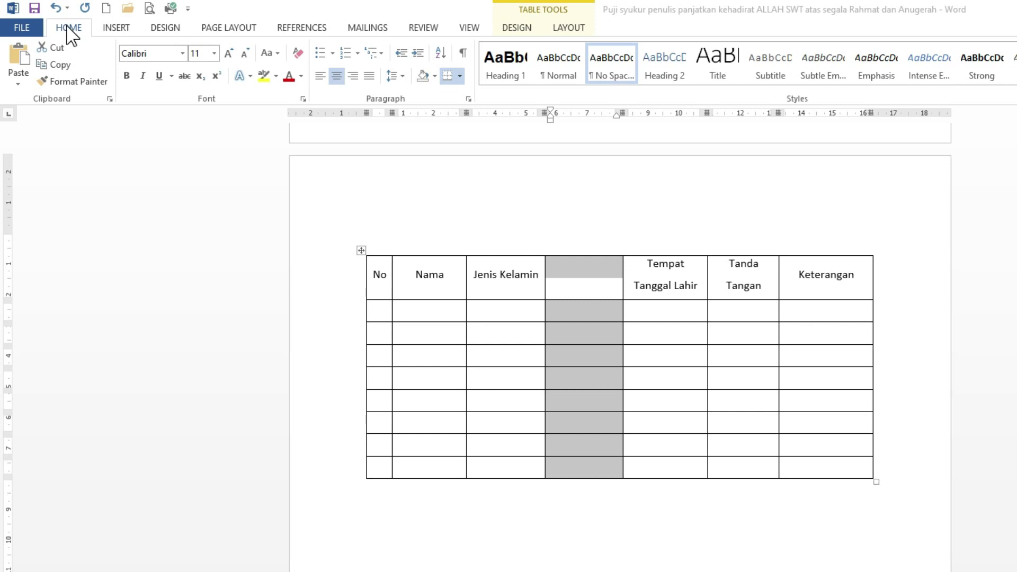
left_click(57, 53)
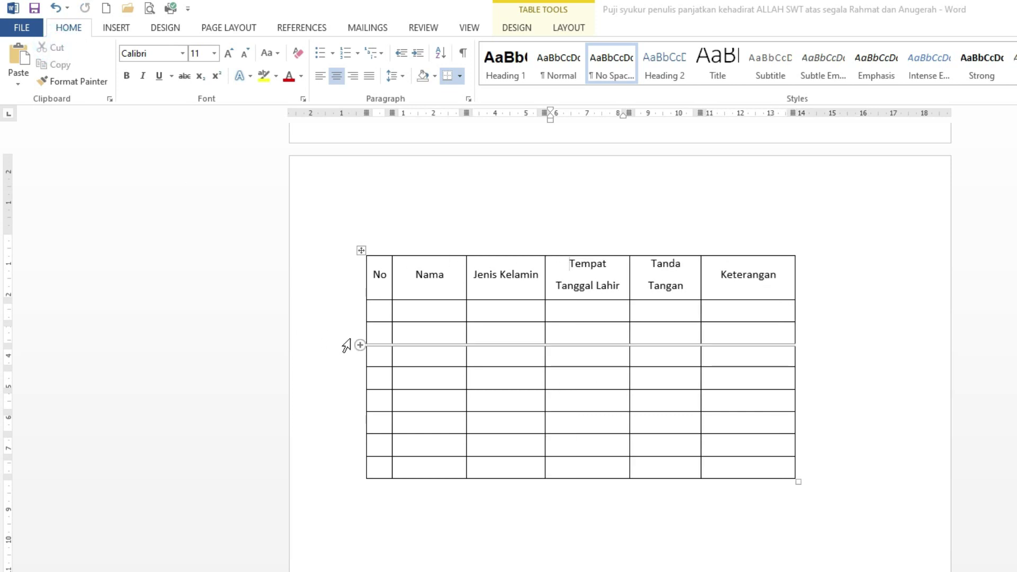
Step: Try to cut the second and third blank rows out of the table
left_click(358, 342)
left_click(379, 334)
mouse_move(409, 334)
left_mouse_down()
mouse_move(739, 341)
mouse_move(749, 332)
mouse_move(751, 415)
mouse_move(749, 333)
mouse_move(745, 354)
mouse_move(740, 331)
mouse_move(734, 360)
left_mouse_up()
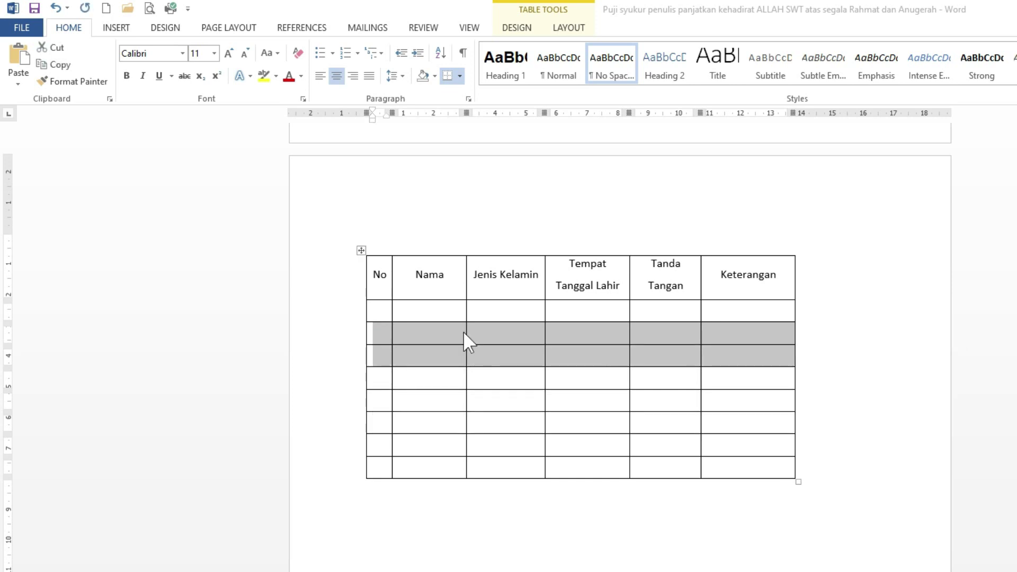
left_click(50, 47)
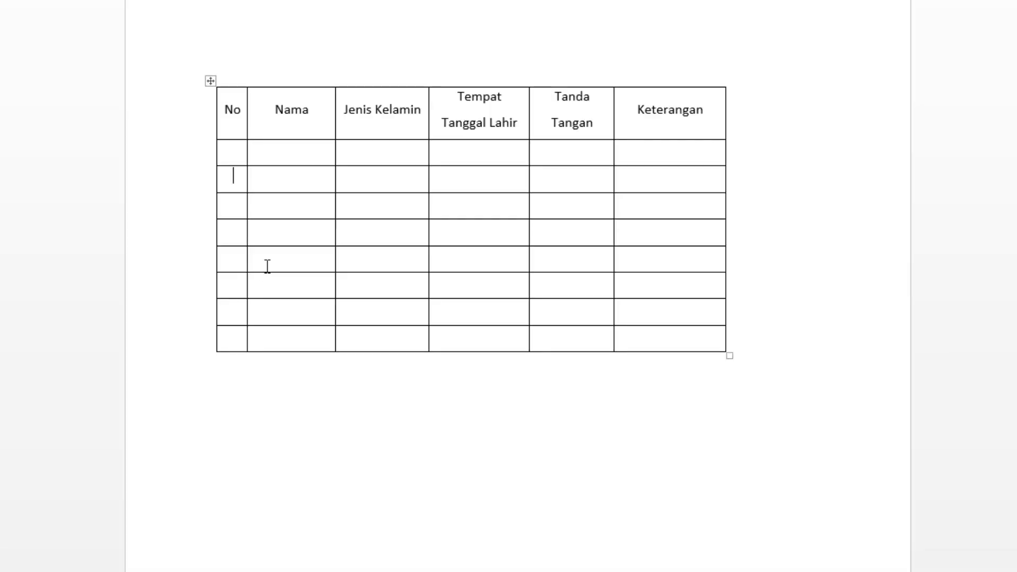
Step: Delete the fifth and sixth blank rows with the Delete entire row option
left_click_drag(237, 259, 675, 285)
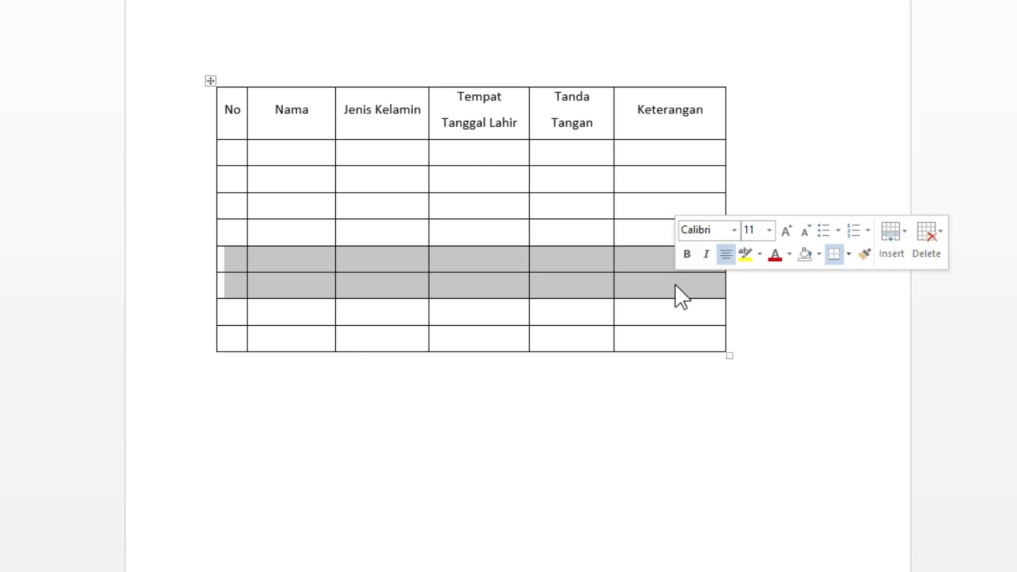
right_click(463, 267)
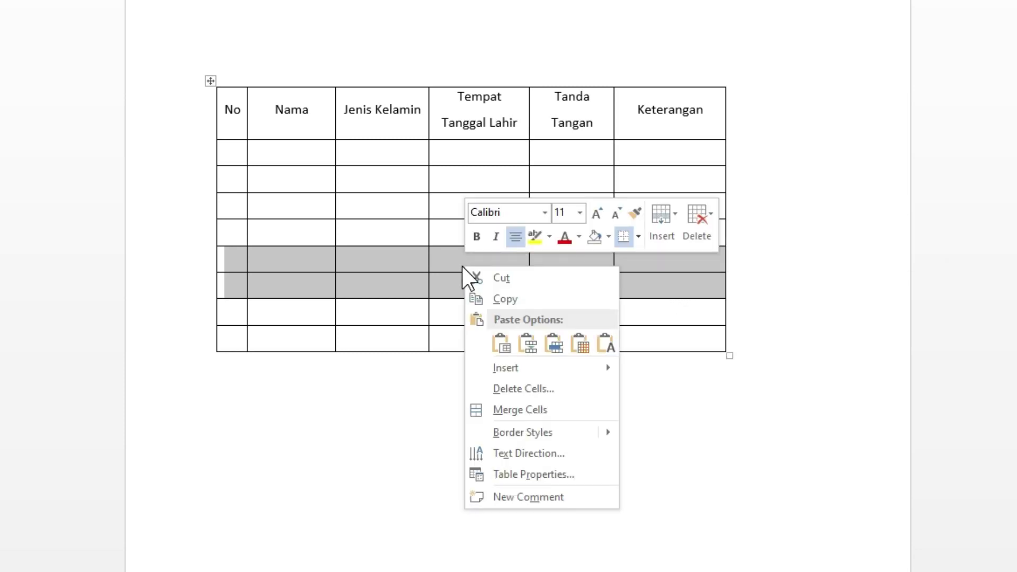
left_click(514, 390)
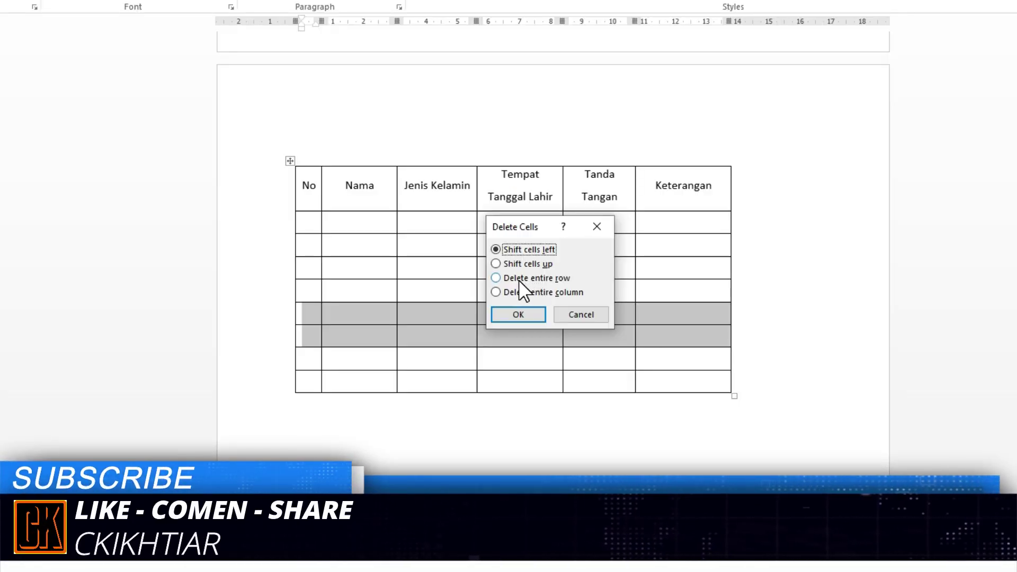
left_click(521, 281)
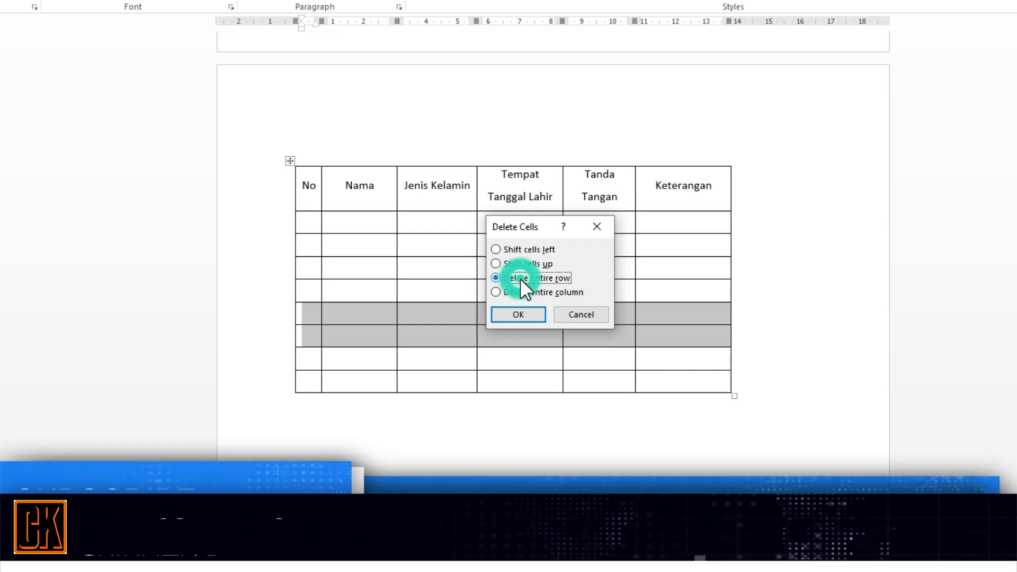
left_click(517, 313)
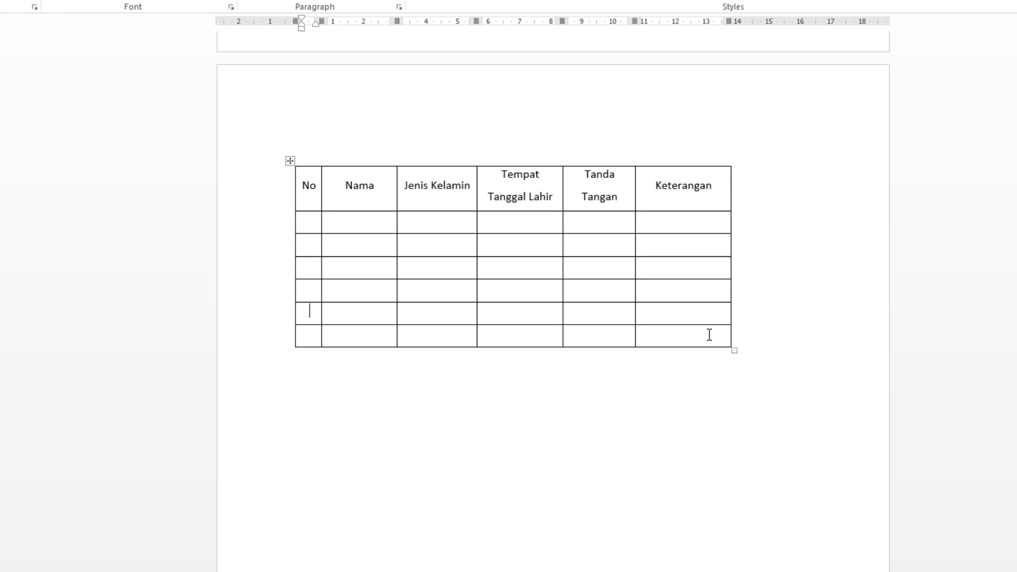
Step: Delete the whole Tempat Tanggal Lahir column from the table
left_click_drag(497, 180, 502, 340)
right_click(509, 216)
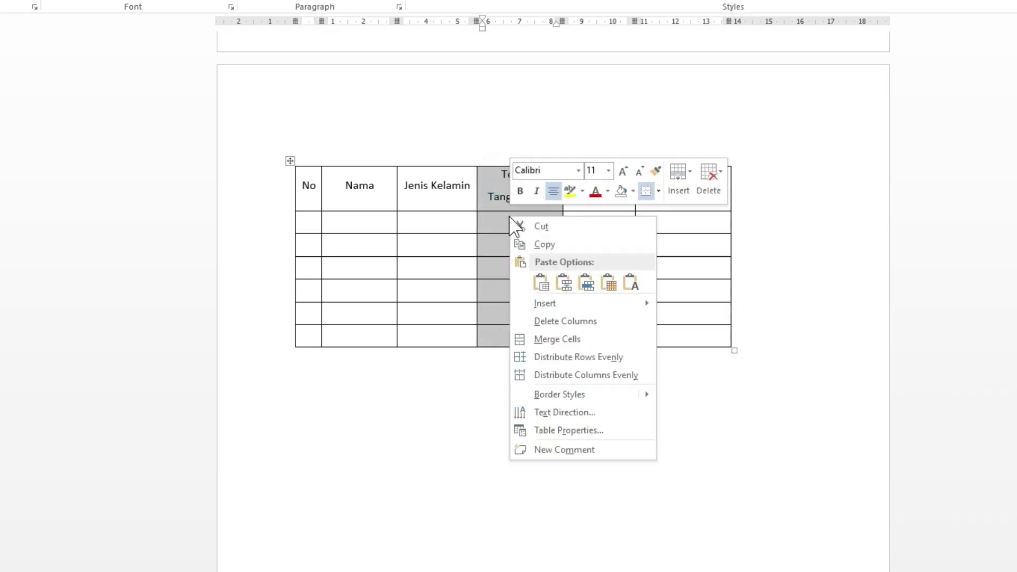
left_click(566, 321)
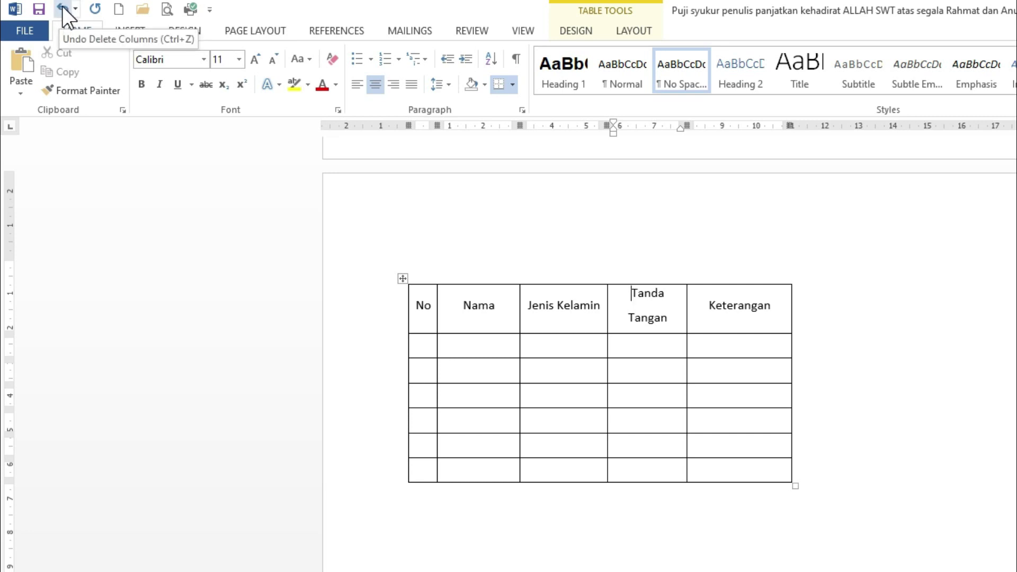
Step: Undo the deletion of the Tempat Tanggal Lahir column and of the two blank rows
left_click(62, 9)
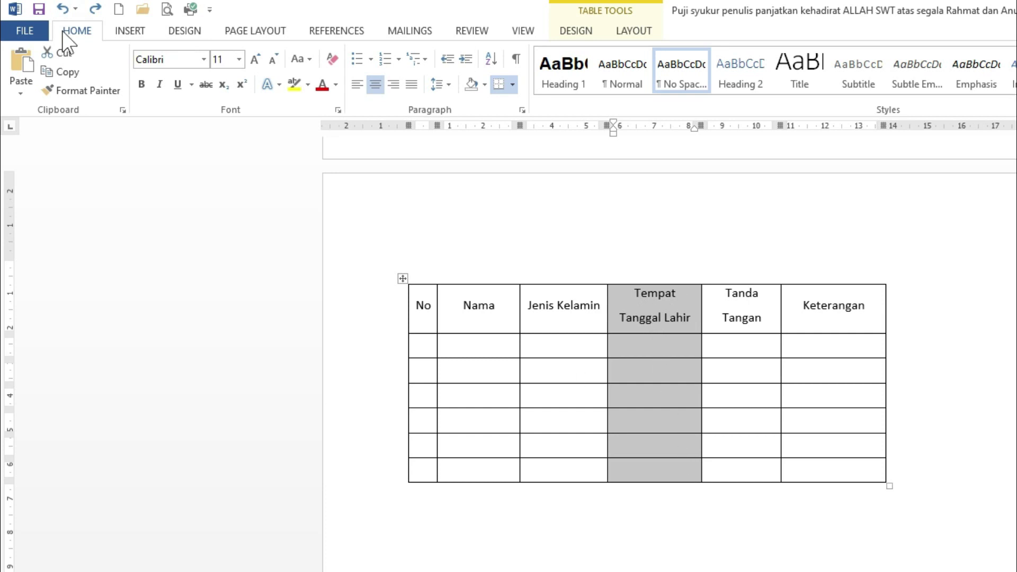
left_click(62, 9)
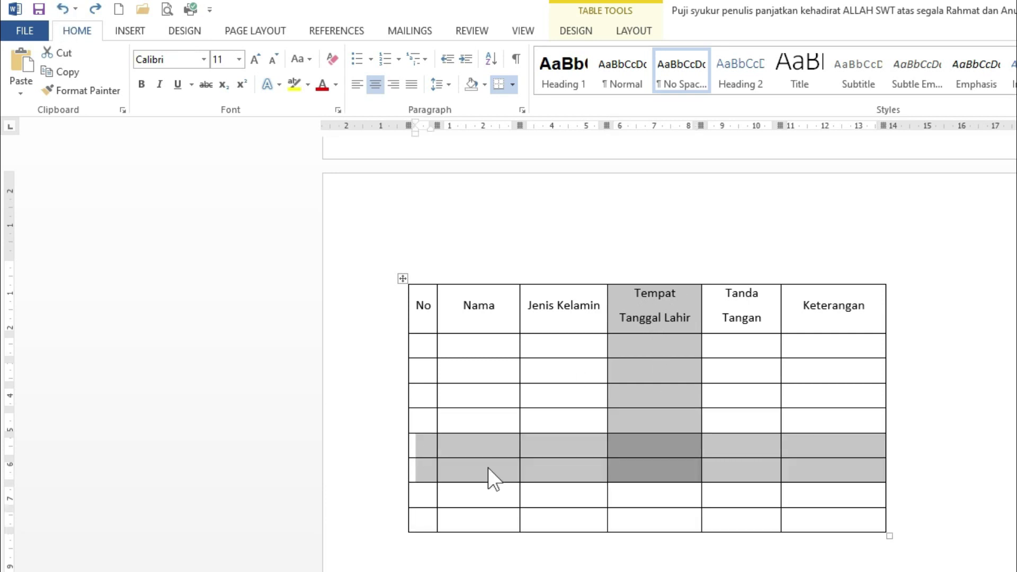
Step: Clear the heading row's text from No to Keterangan and undo the clearing
left_click(765, 448)
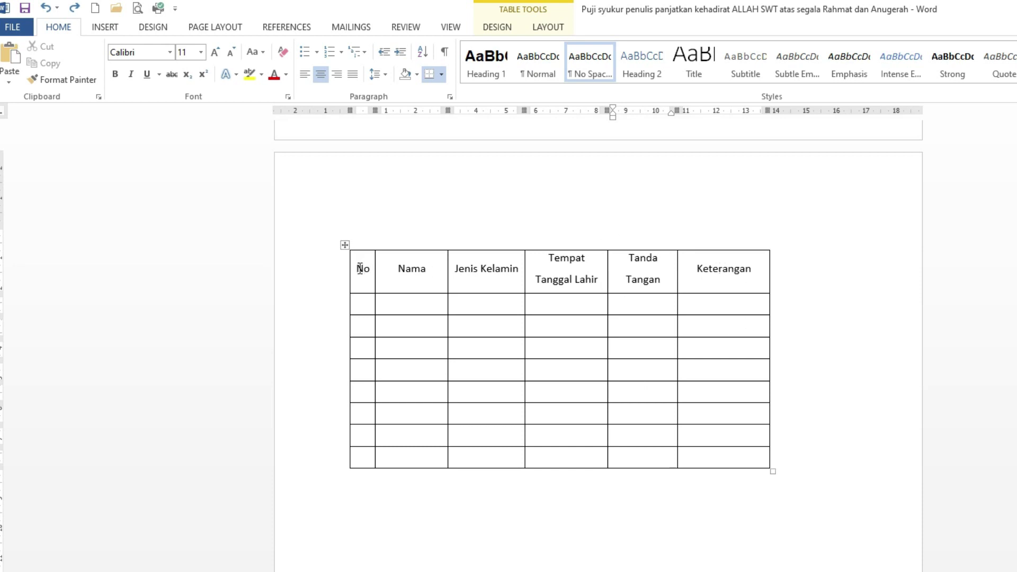
left_click_drag(358, 268, 583, 267)
left_click_drag(702, 270, 727, 271)
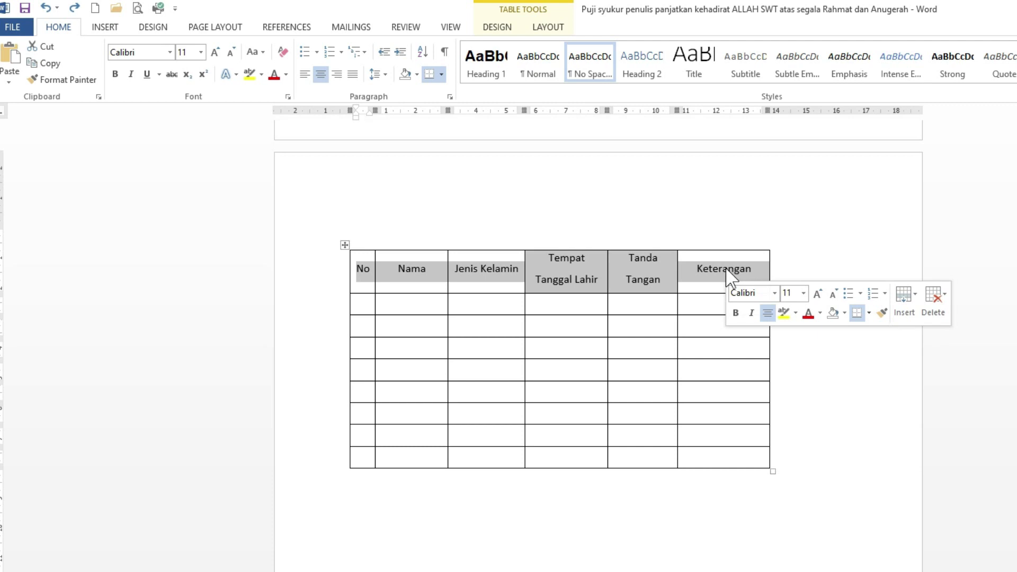
key("Delete")
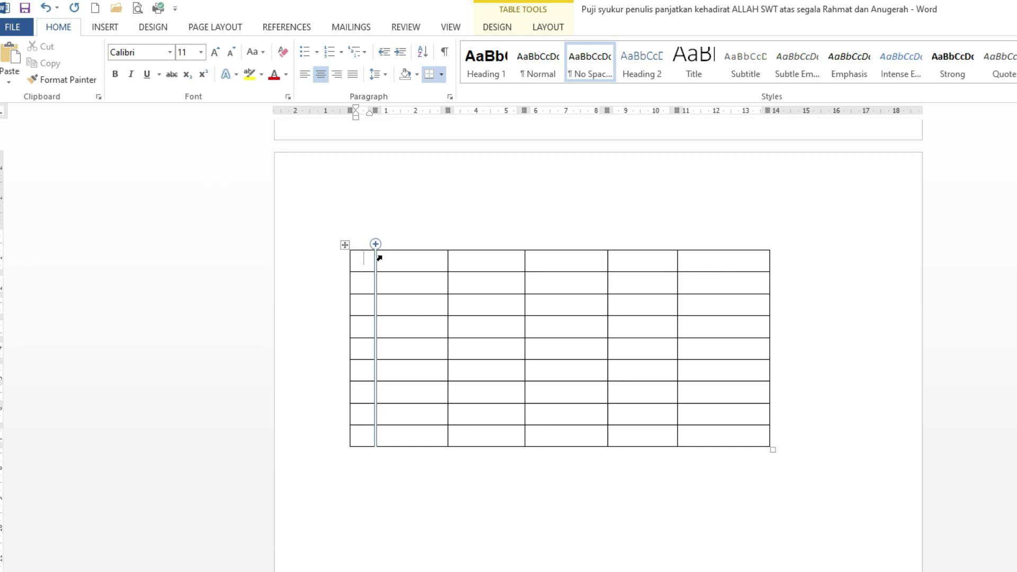
left_click(47, 15)
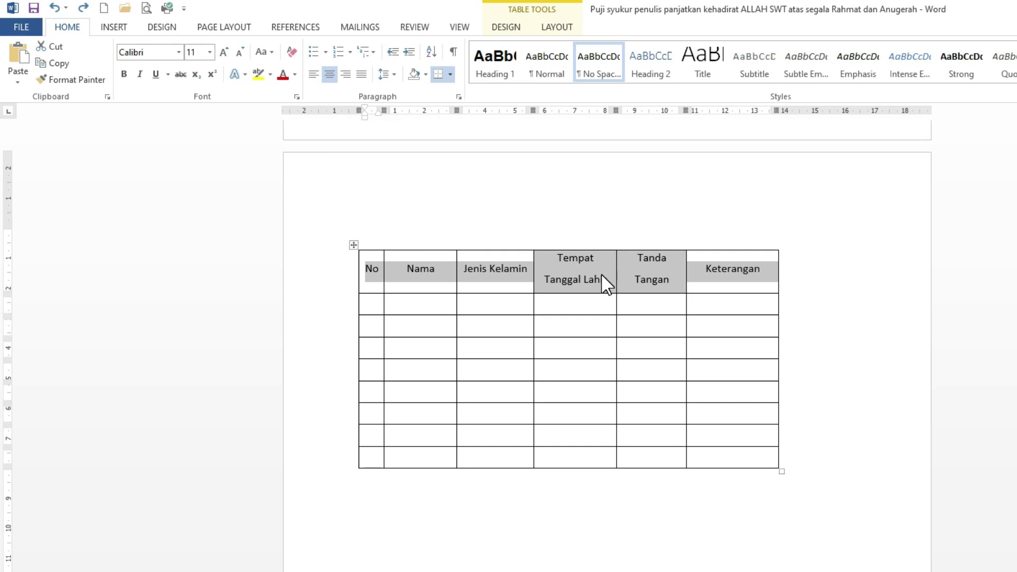
left_click(604, 310)
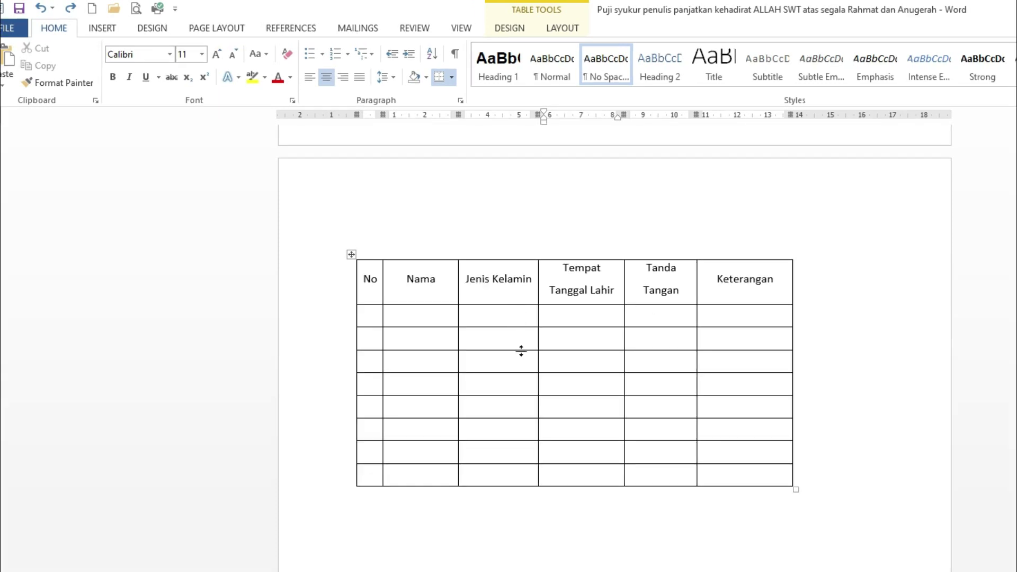
left_click_drag(466, 280, 532, 280)
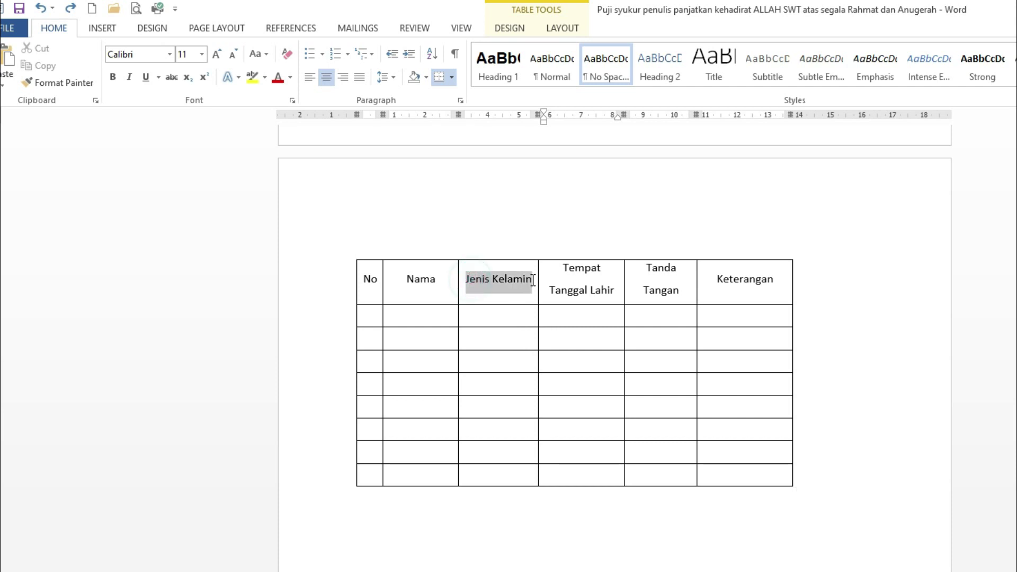
left_click(487, 316)
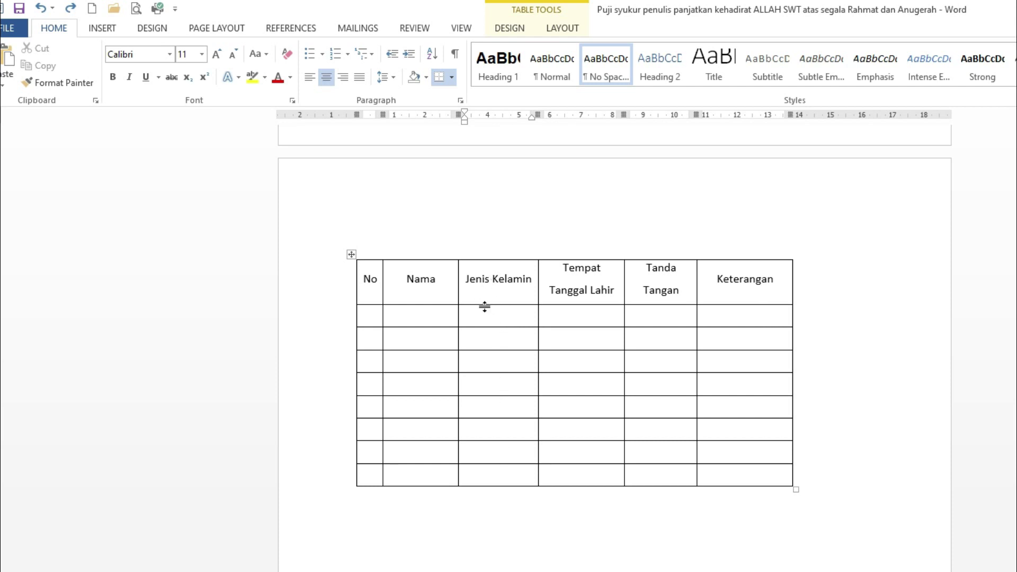
left_click(467, 312)
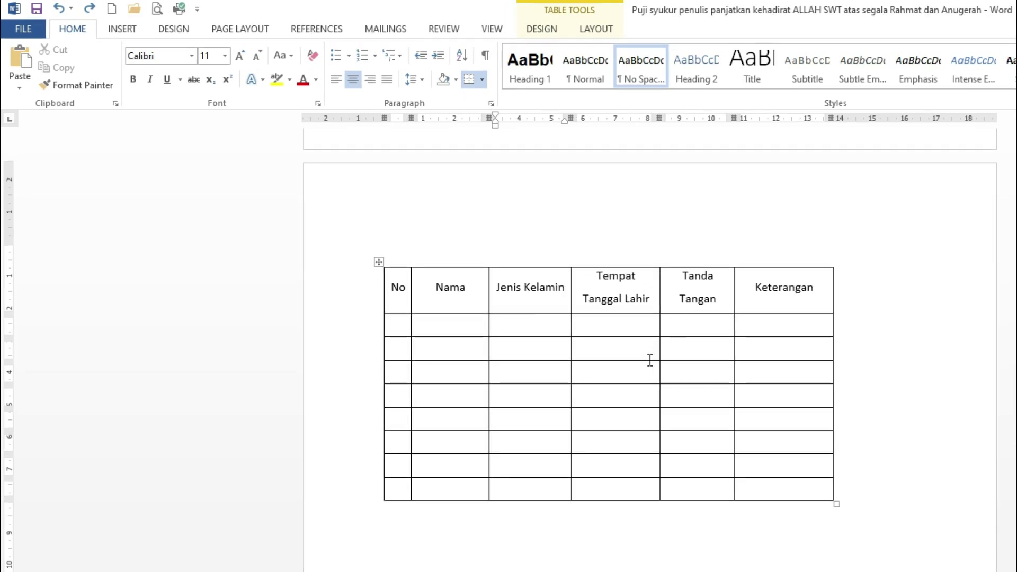
left_click_drag(395, 283, 796, 491)
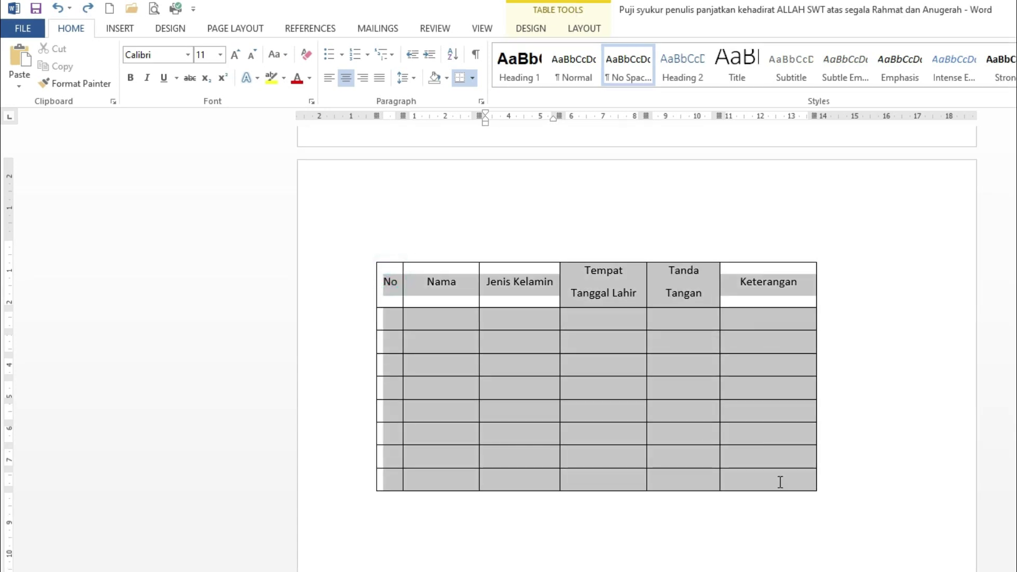
left_click(583, 316)
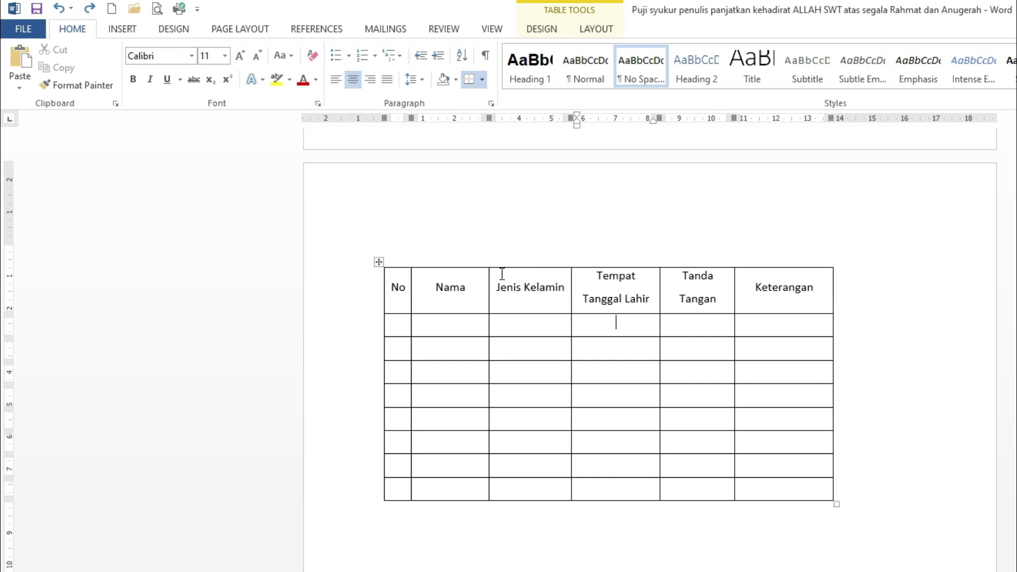
Step: Split the whole Jenis Kelamin column into 2 columns and 9 rows, merging the cells before the split
left_click_drag(501, 274, 549, 491)
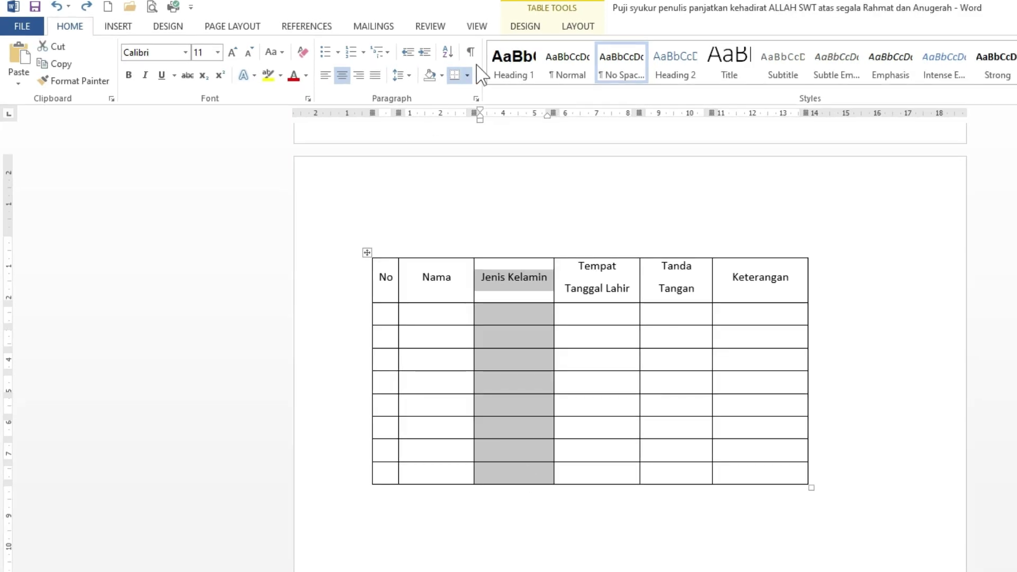
left_click(589, 27)
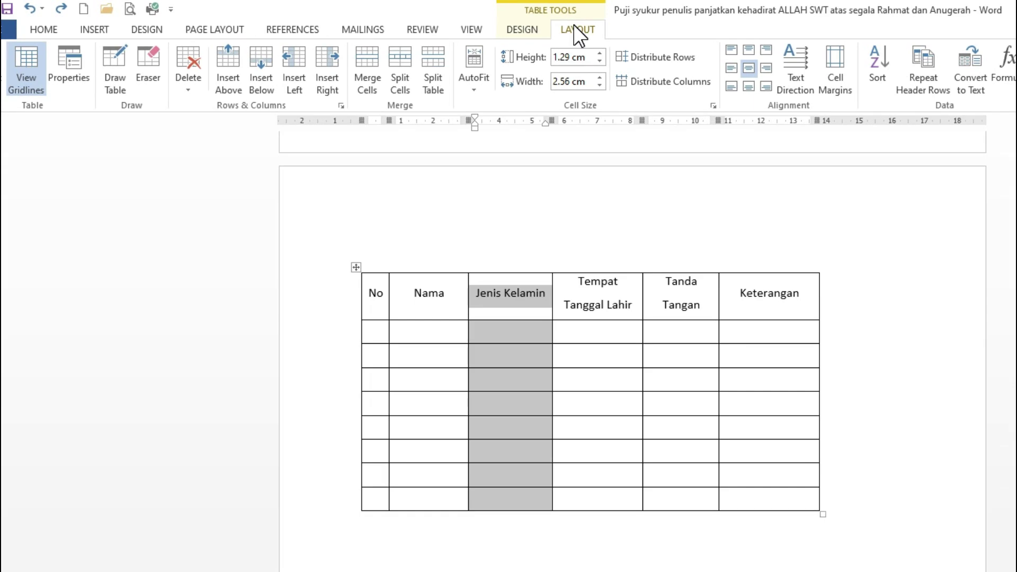
left_click(404, 74)
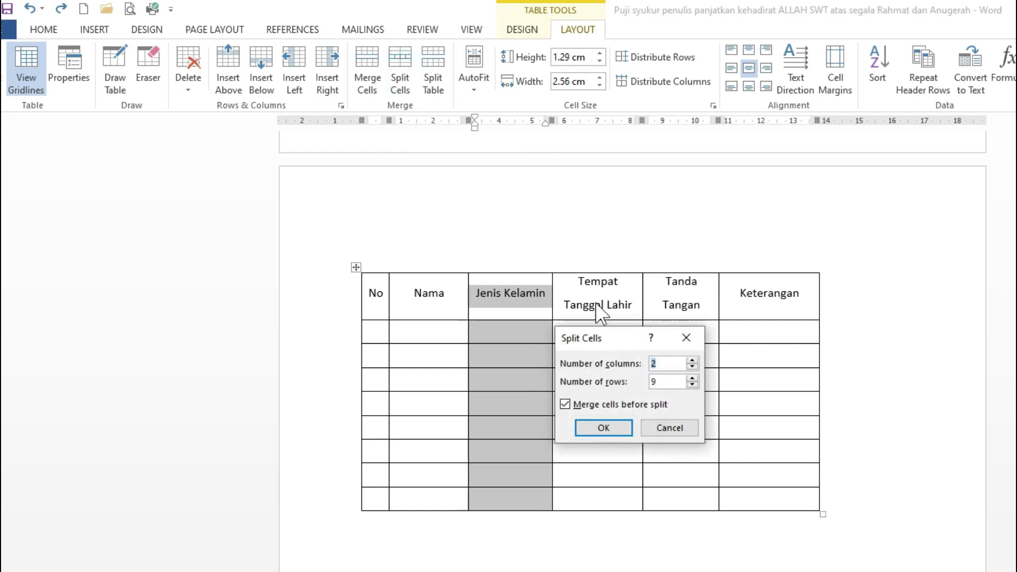
left_click_drag(599, 339, 609, 247)
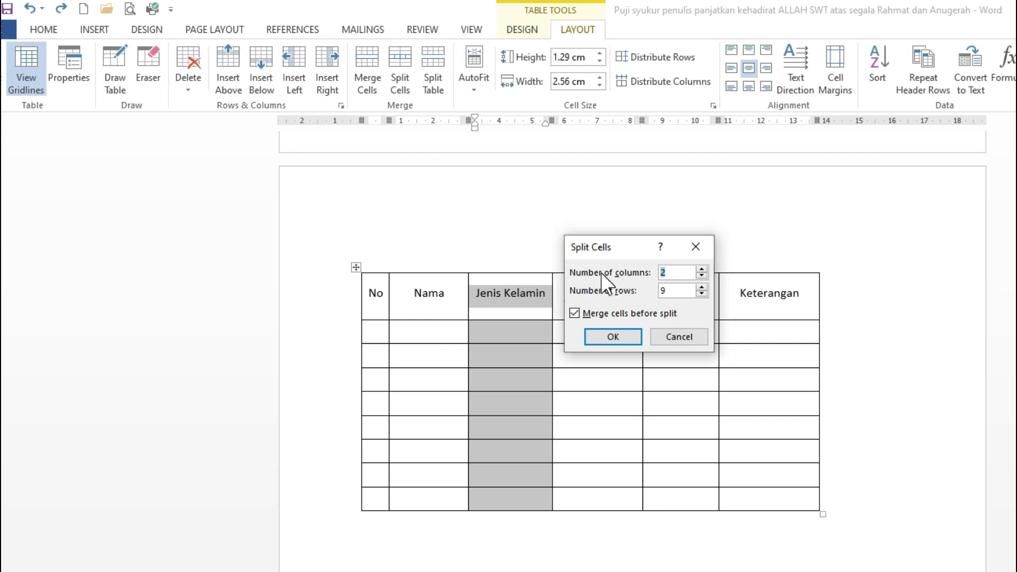
left_click(664, 273)
left_click_drag(664, 273, 668, 274)
left_click(701, 269)
left_click(701, 276)
left_click_drag(609, 252, 618, 226)
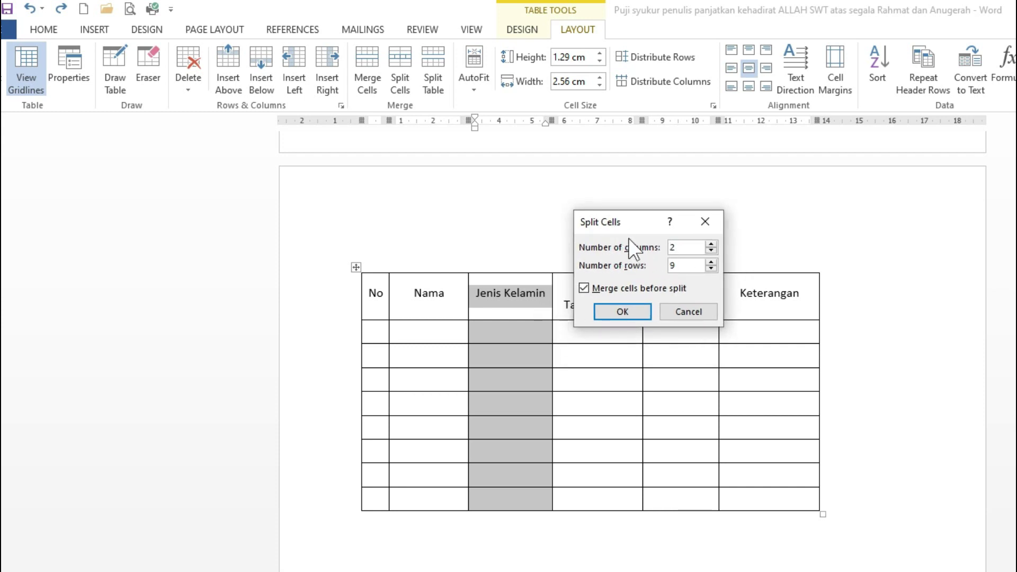
left_click(625, 313)
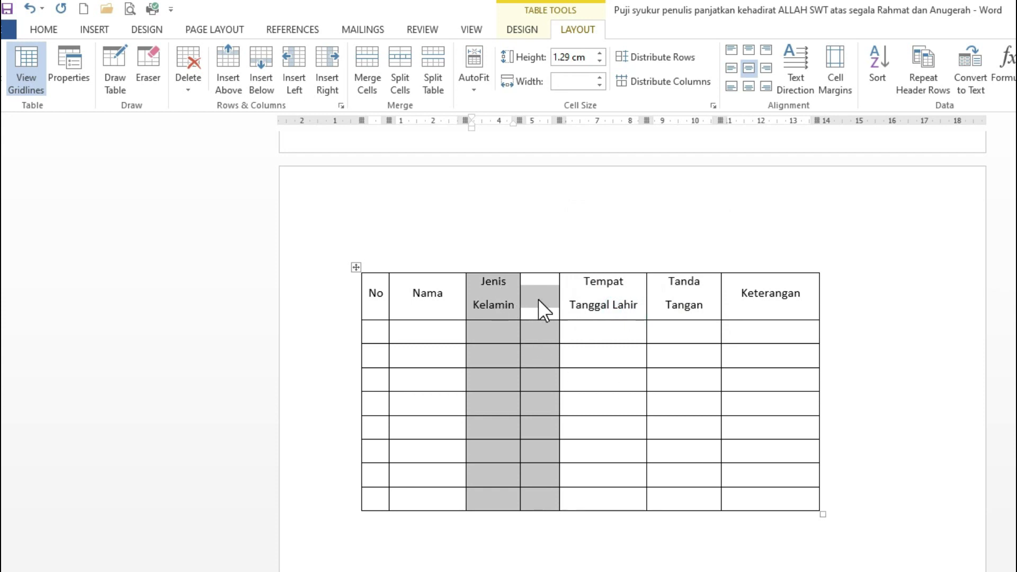
left_click(540, 331)
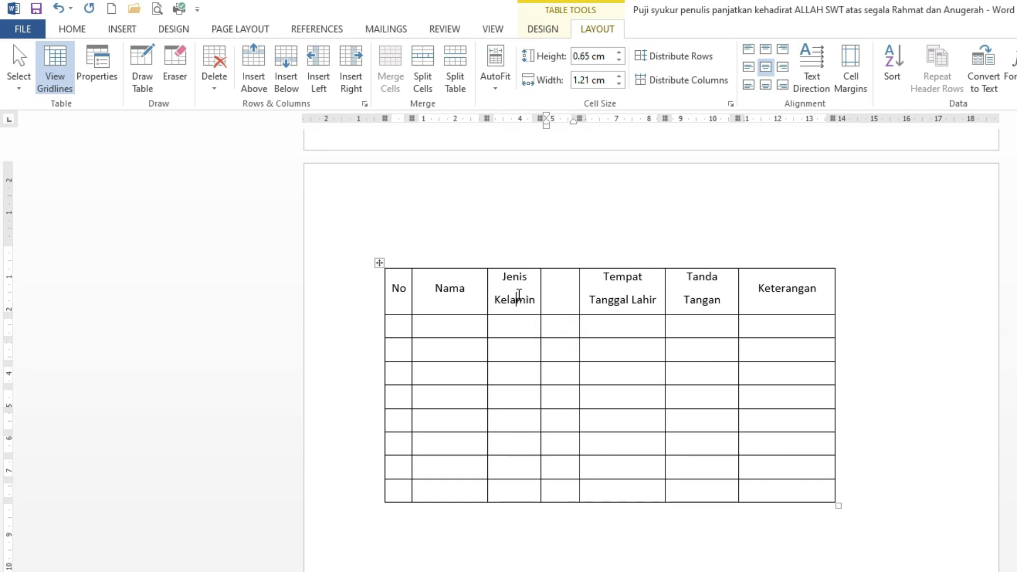
Step: Merge the Jenis Kelamin heading cell with the blank heading cell beside it
left_click_drag(518, 295, 558, 295)
right_click(523, 301)
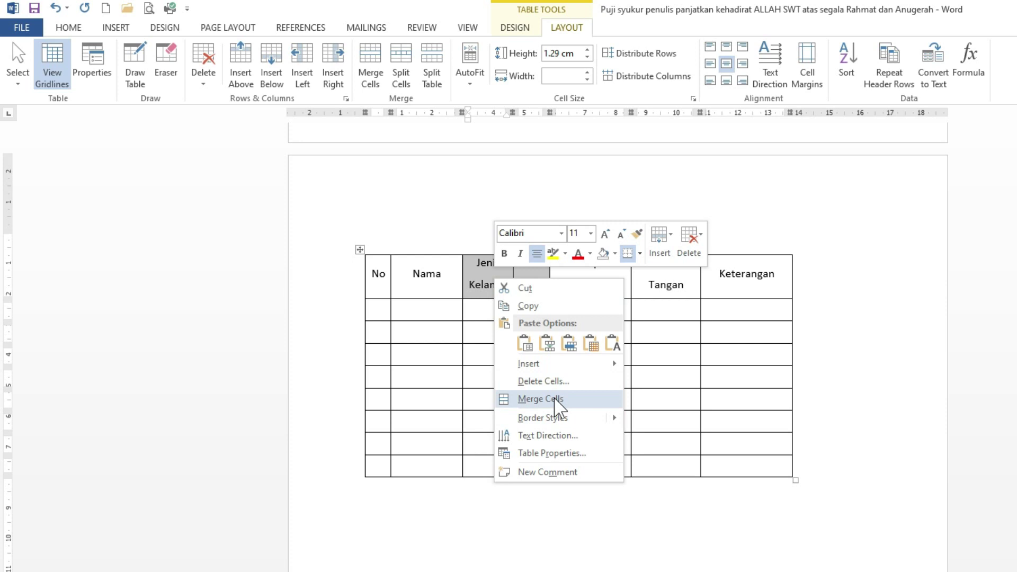
left_click(534, 401)
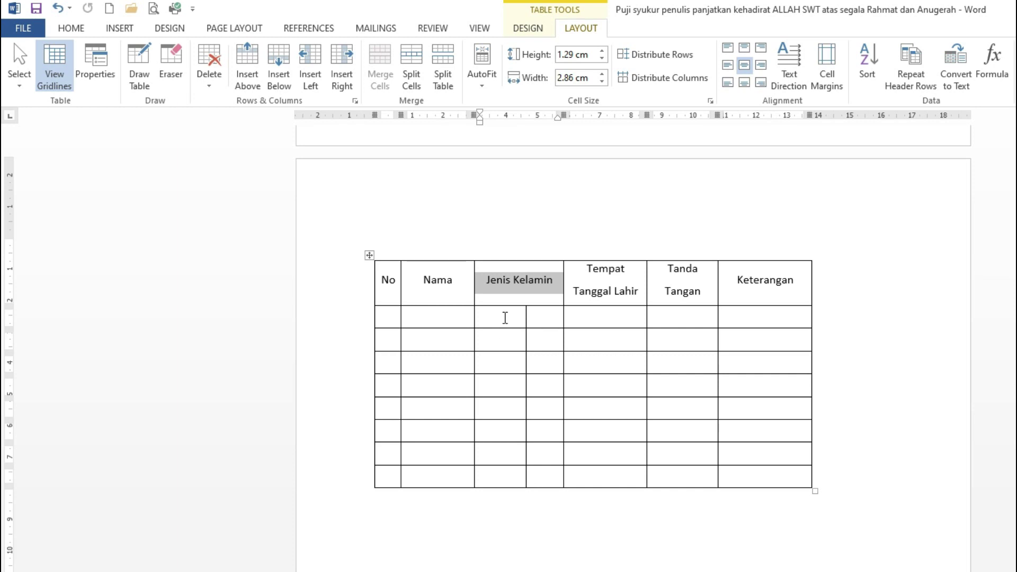
Step: Enter Laki-laki and perempuan as sub-headings in the two cells under Jenis Kelamin
left_click(504, 317)
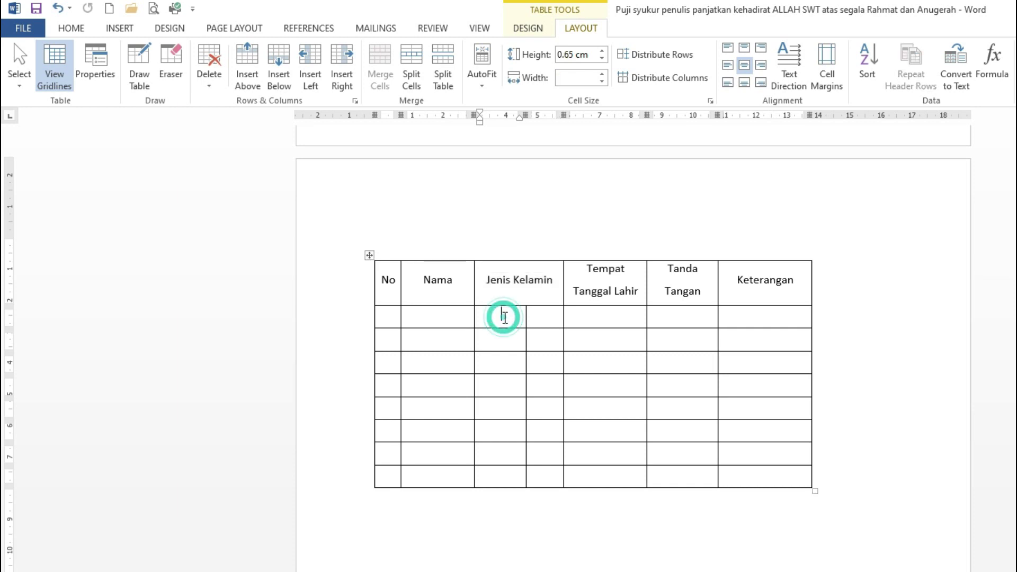
type("i-laki")
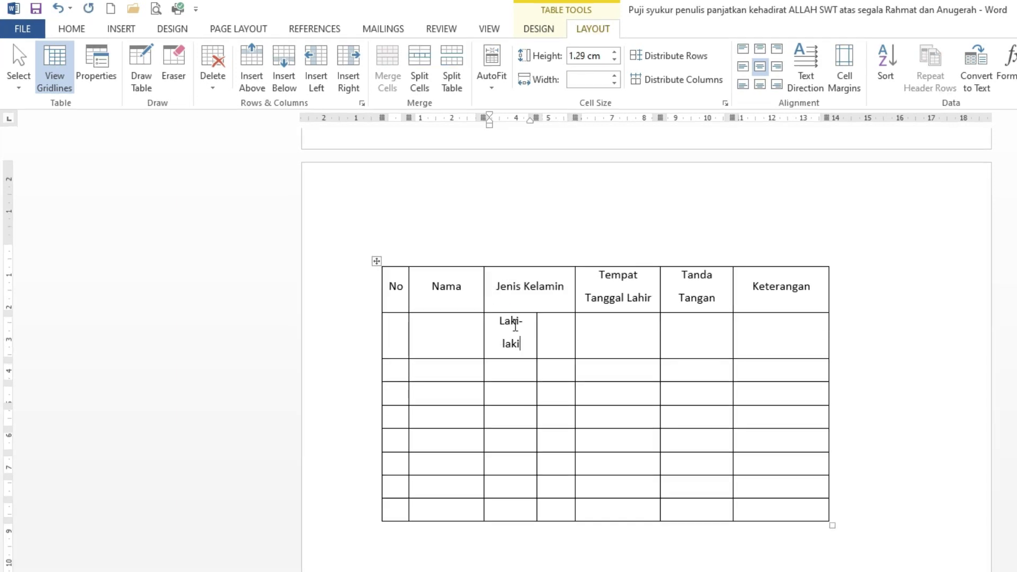
key("Tab")
type("perempuan")
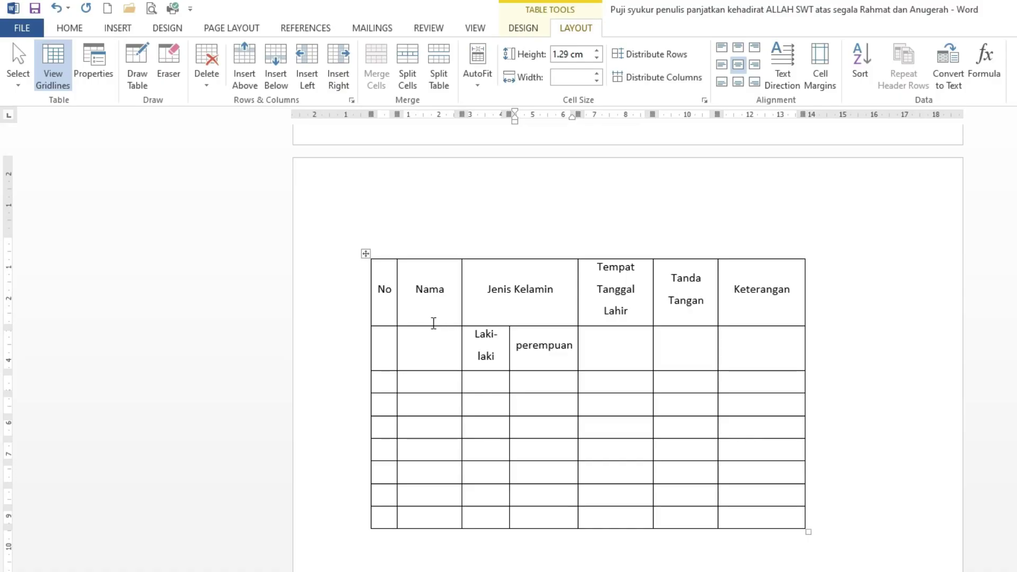
Step: Fill the sub-heading row with number 1, the person's name, and their place and date of birth
left_click(391, 295)
left_click(440, 292)
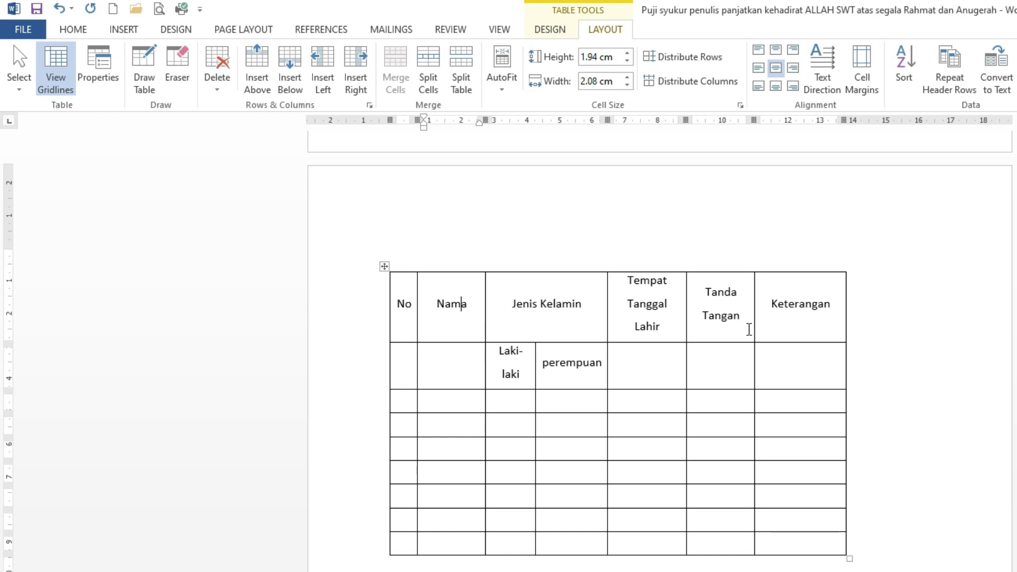
key("Down")
key("Left")
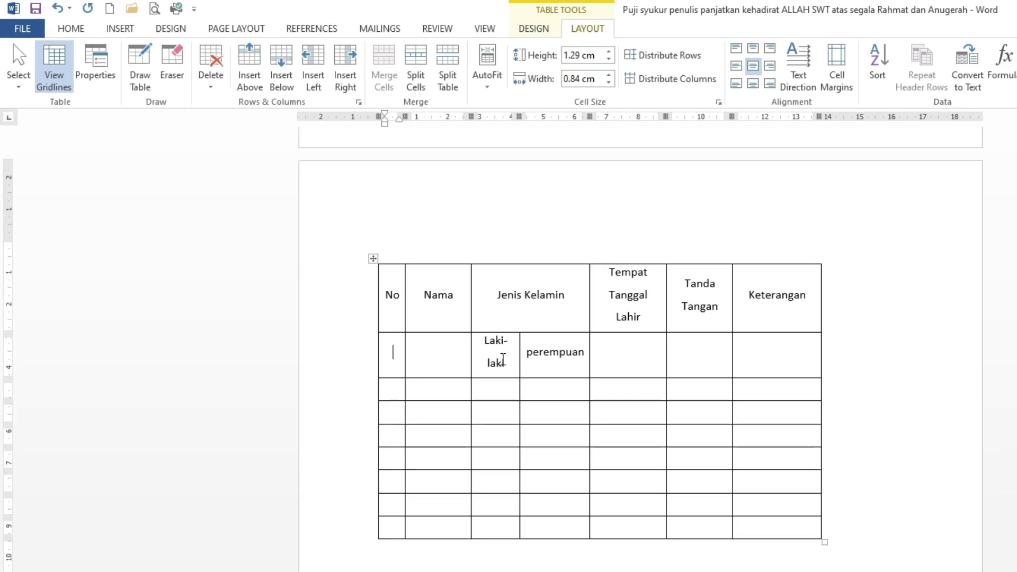
key("Tab")
type("Rudi")
key("Tab")
key("Tab")
key("Tab")
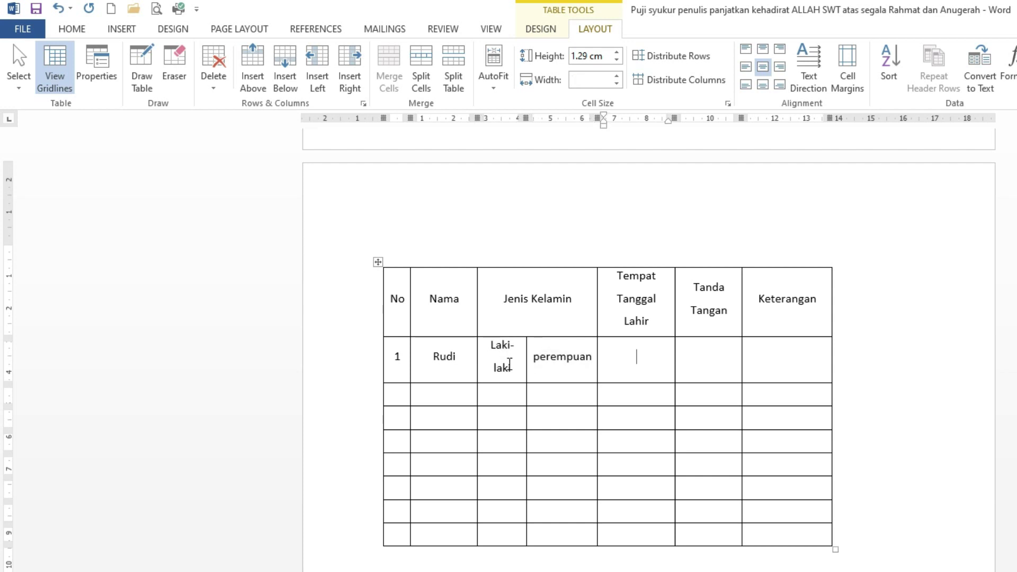
type("way kanan,06-06-1986")
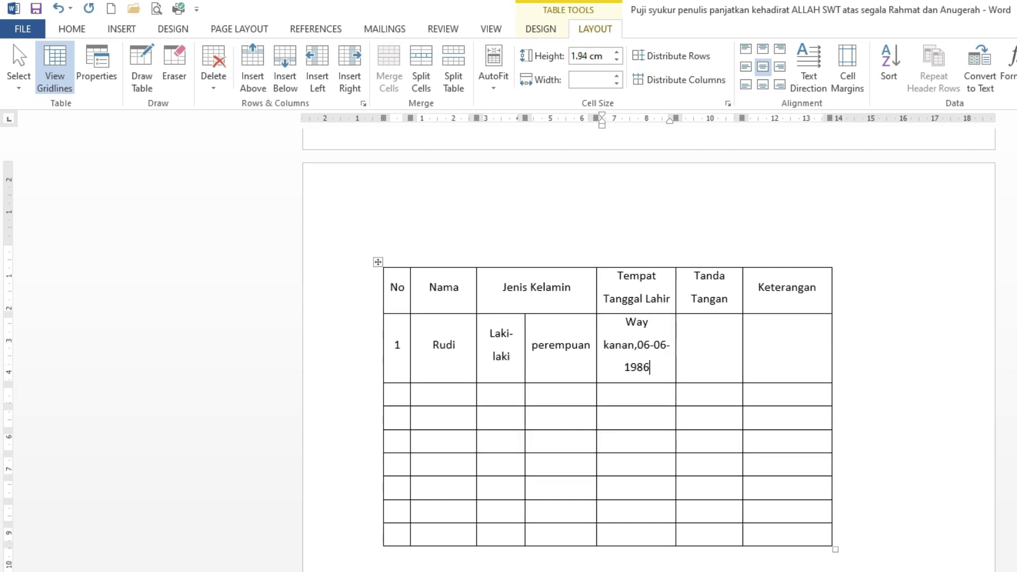
key("Tab")
double_click(398, 345)
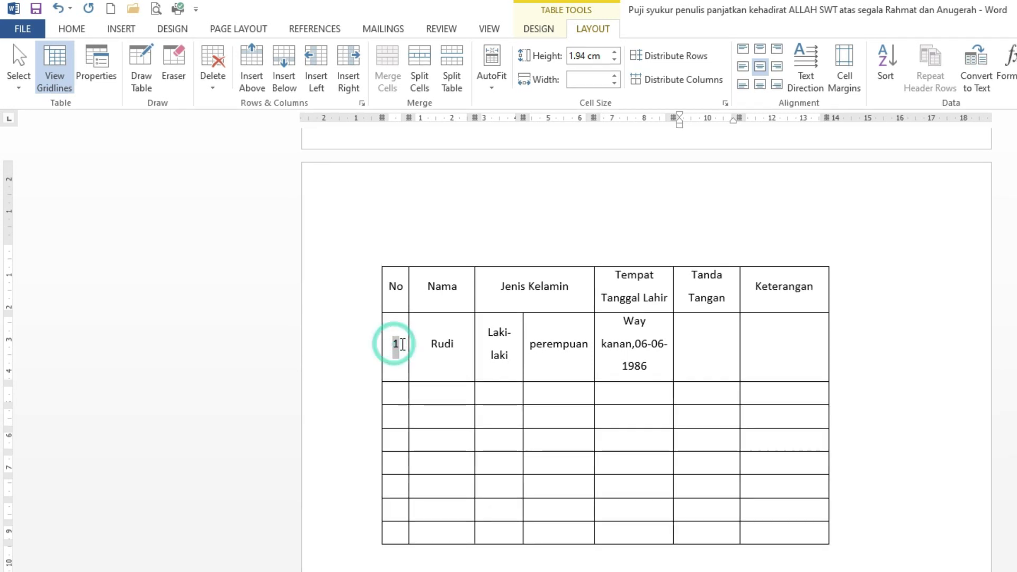
left_click(442, 344)
left_click(618, 324)
left_click_drag(637, 342, 641, 396)
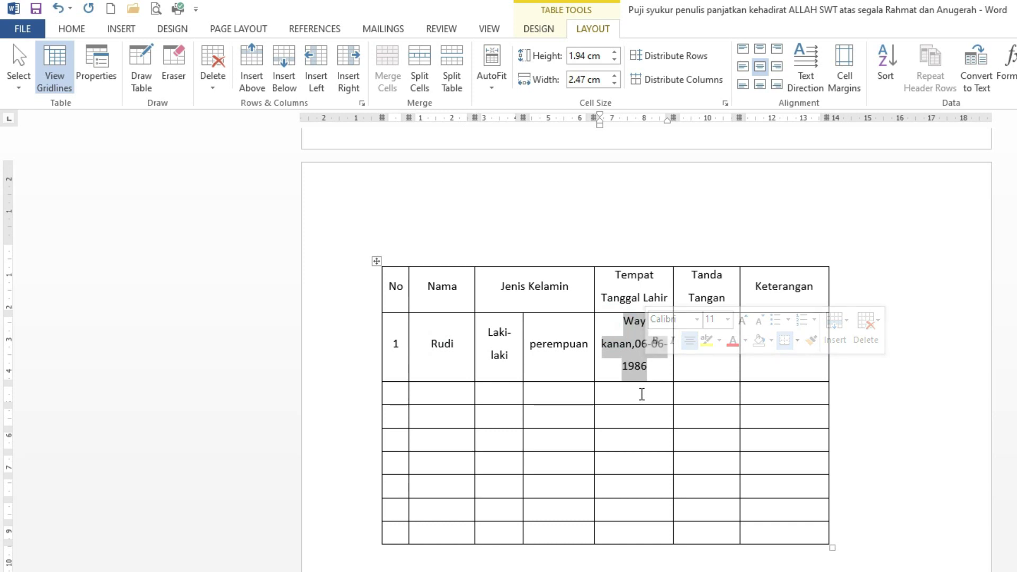
left_click(639, 390)
left_click(397, 392)
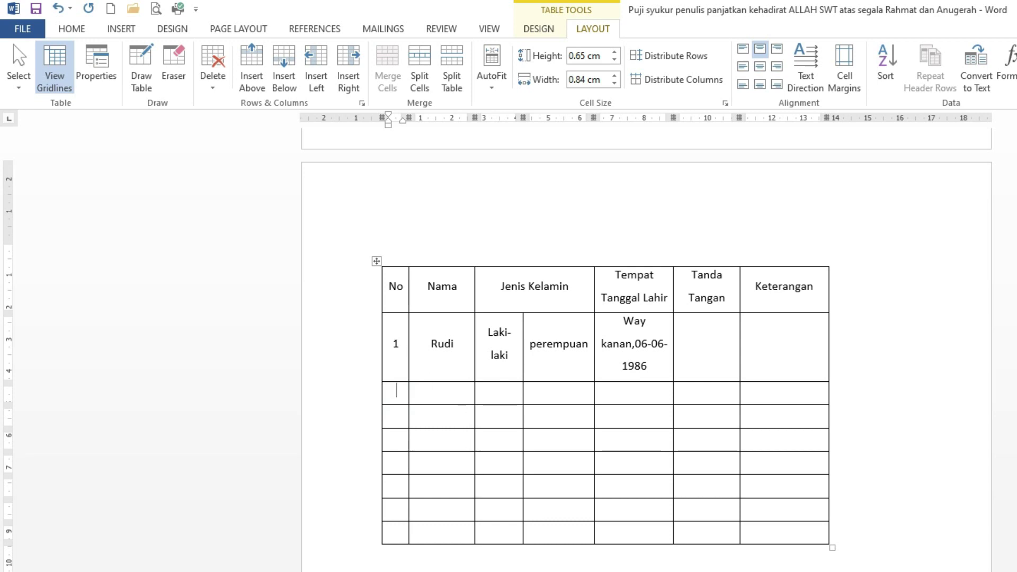
Step: Move the number 1 and the person's name from the sub-heading row into the blank row below it
left_click_drag(393, 348, 445, 339)
left_click(426, 349)
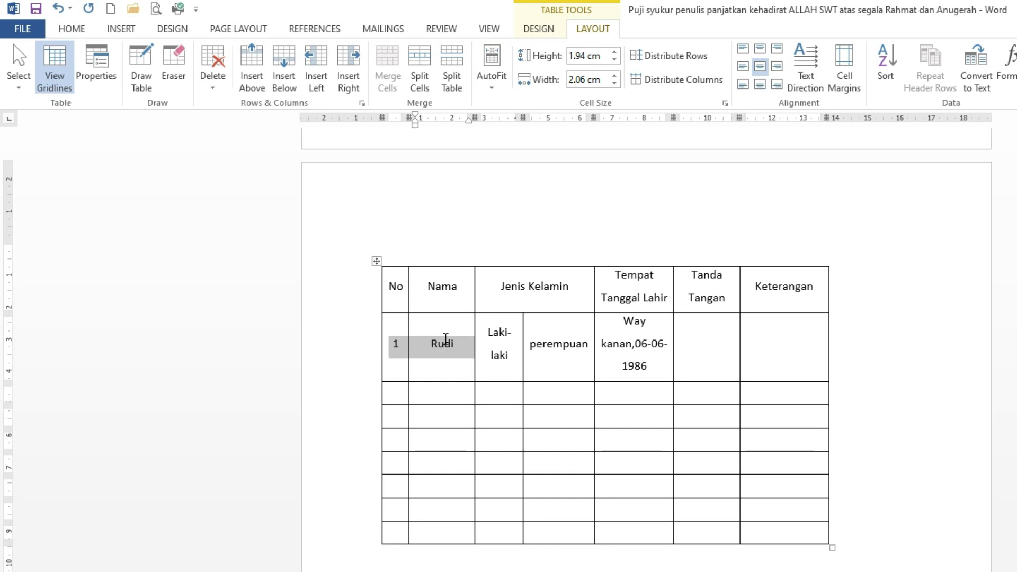
left_click(442, 351)
left_click_drag(397, 345, 443, 345)
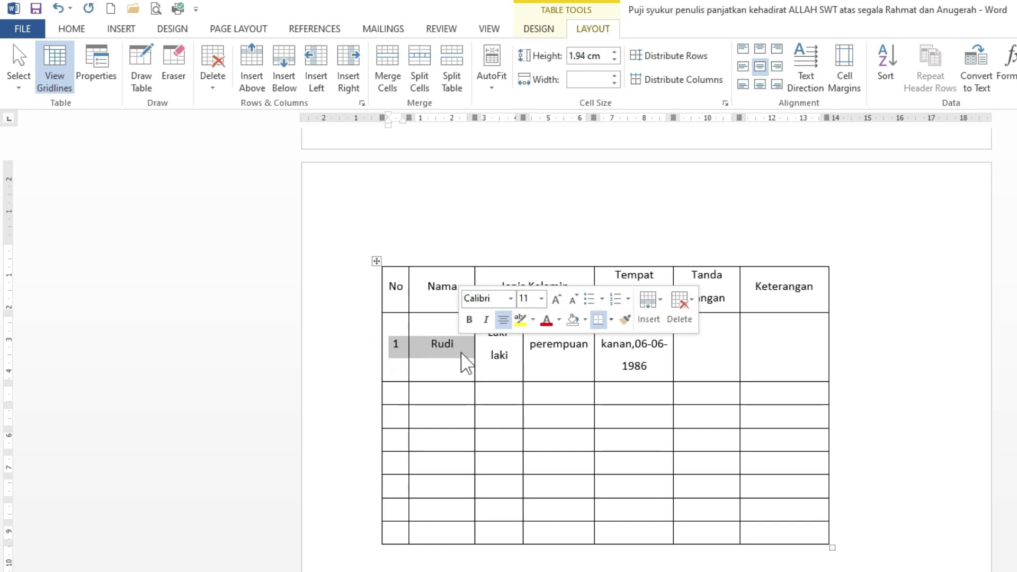
left_click(66, 31)
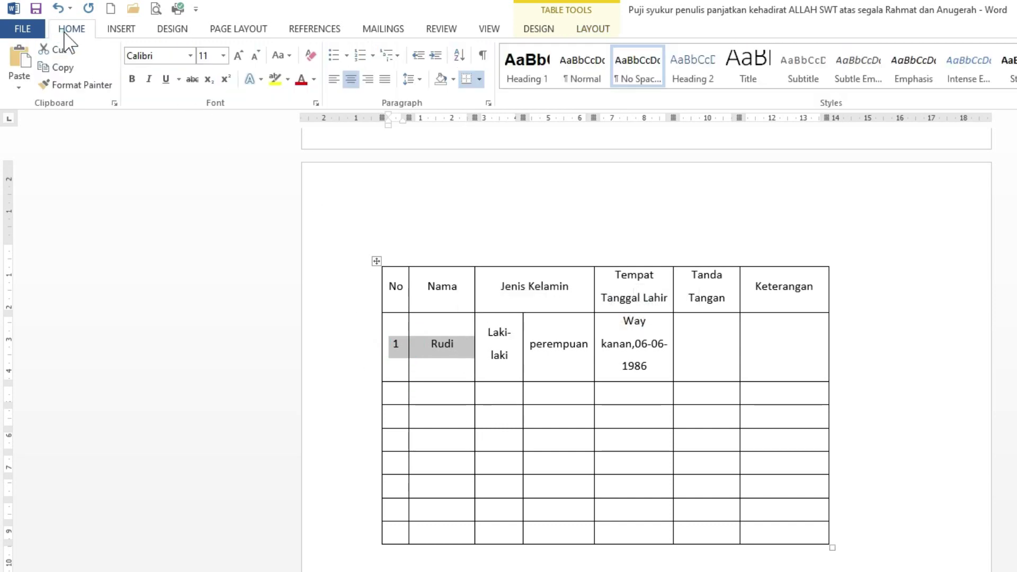
left_click(57, 49)
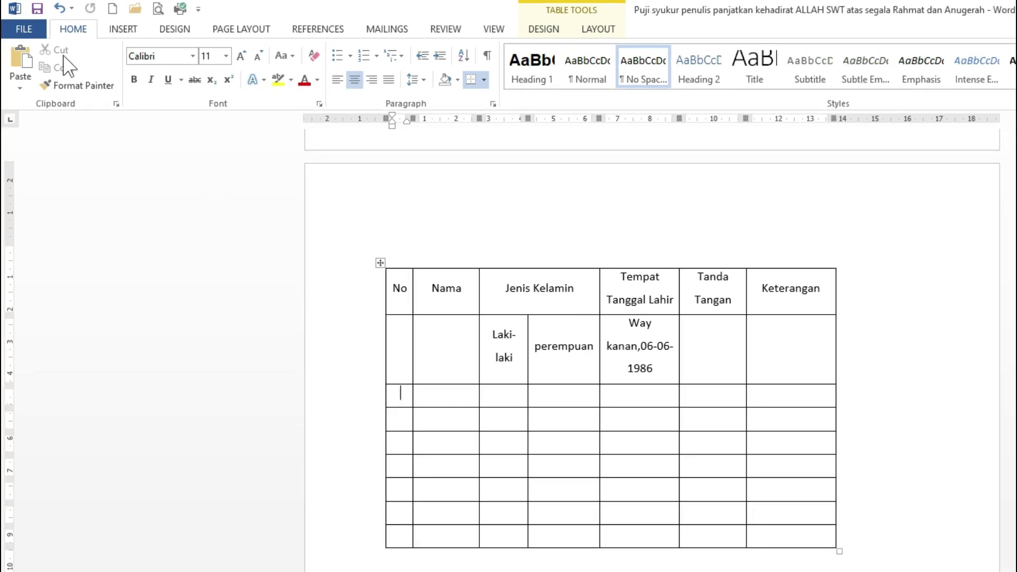
left_click(23, 62)
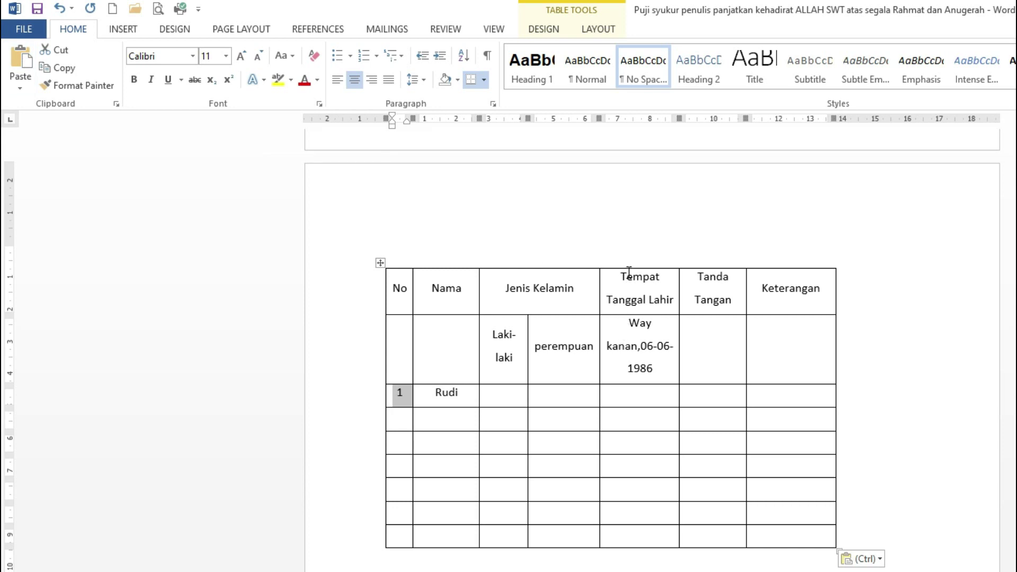
Step: Move the place and date of birth from the sub-heading row into the row numbered 1 below it
left_click_drag(629, 324, 660, 367)
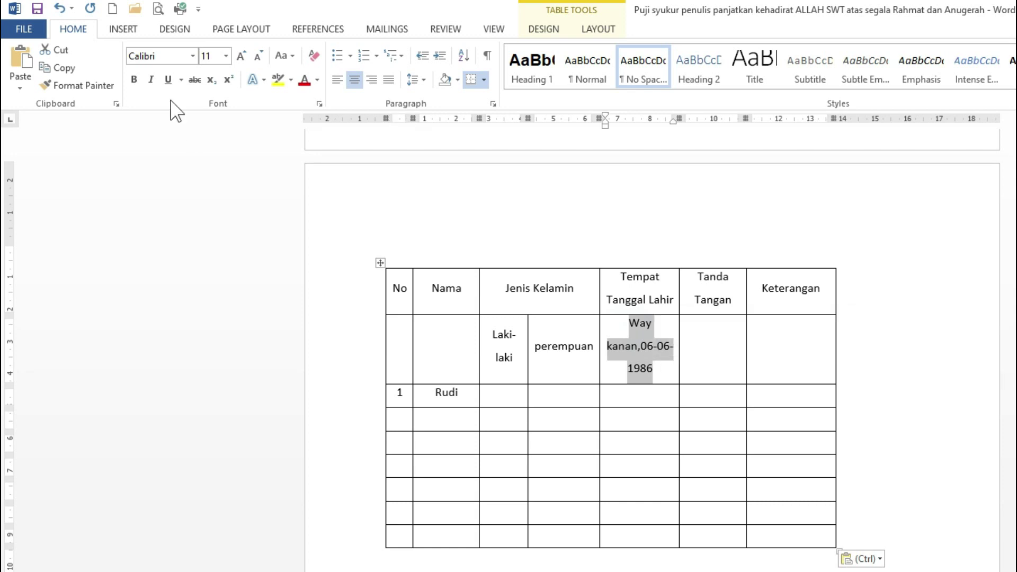
left_click(69, 51)
left_click(642, 370)
left_click(20, 64)
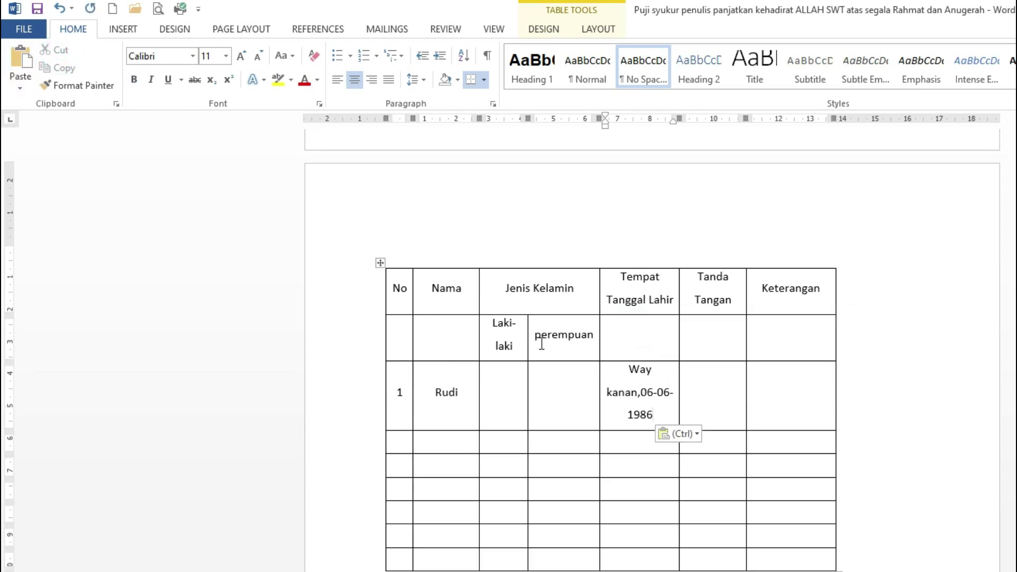
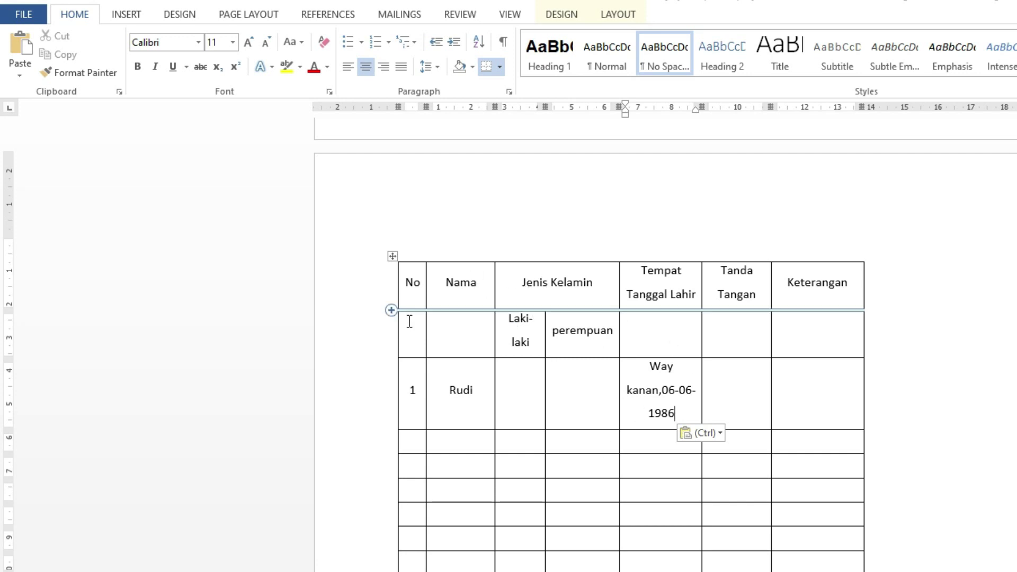
Step: Merge the No and Nama heading cells each with the blank cell directly below them
left_click_drag(415, 279, 415, 330)
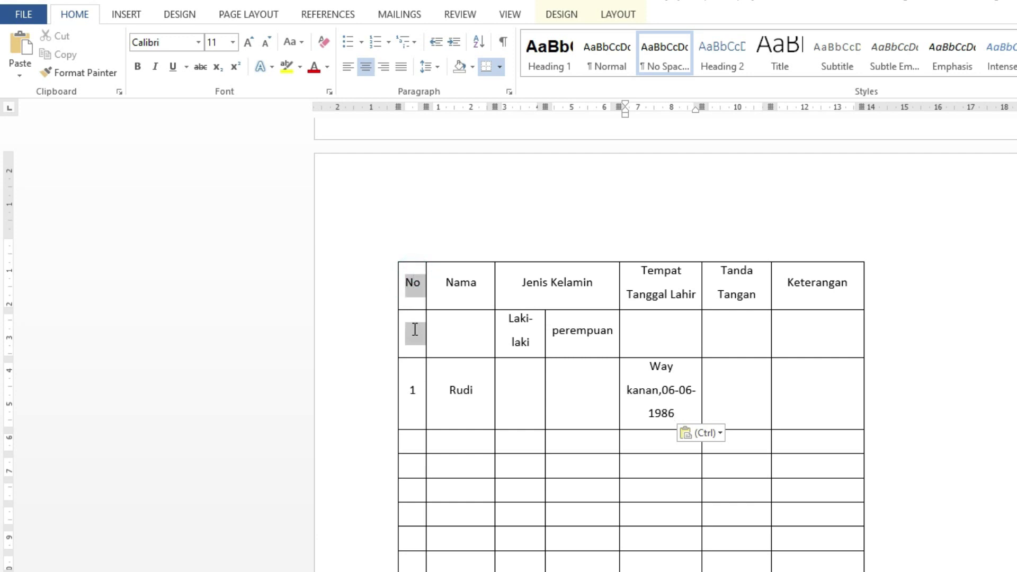
left_click(410, 286)
left_click(411, 285)
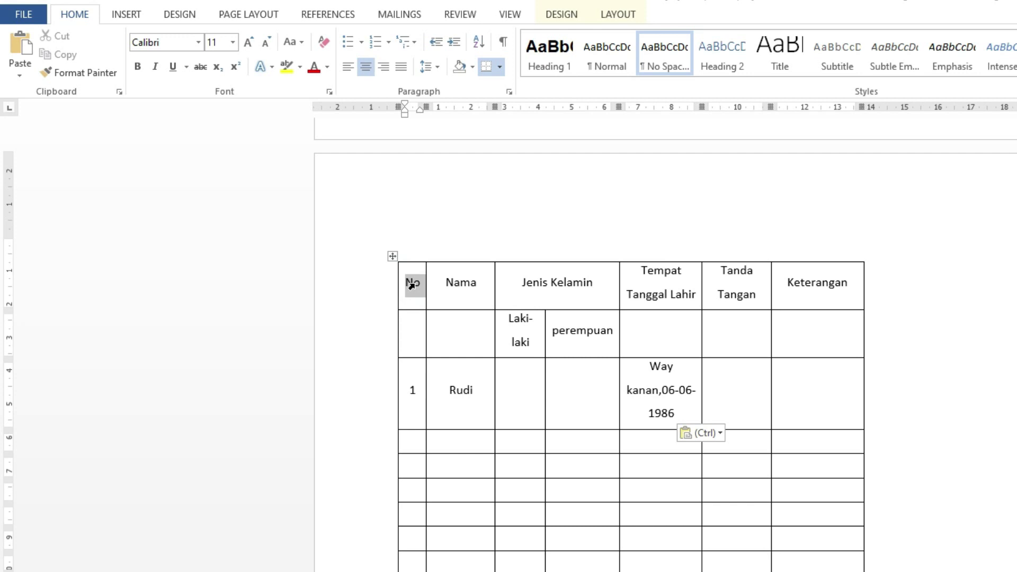
left_click_drag(412, 286, 412, 329)
right_click(412, 330)
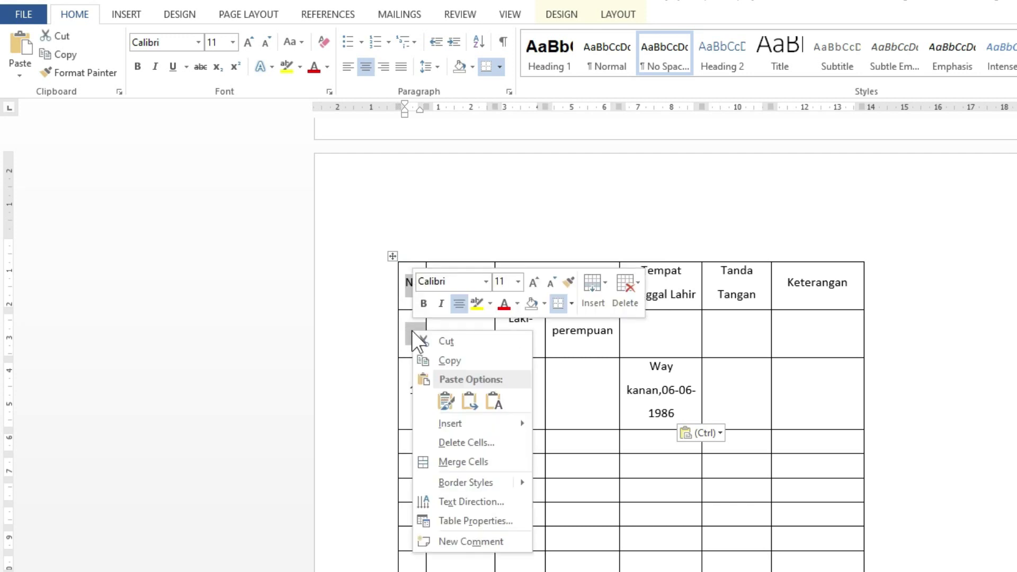
left_click(479, 458)
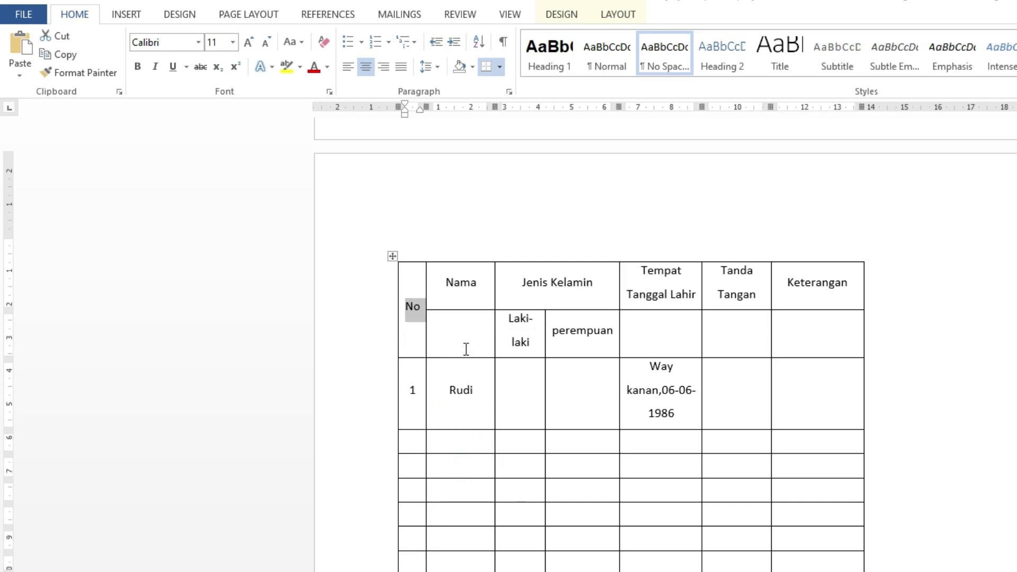
left_click_drag(457, 300, 457, 327)
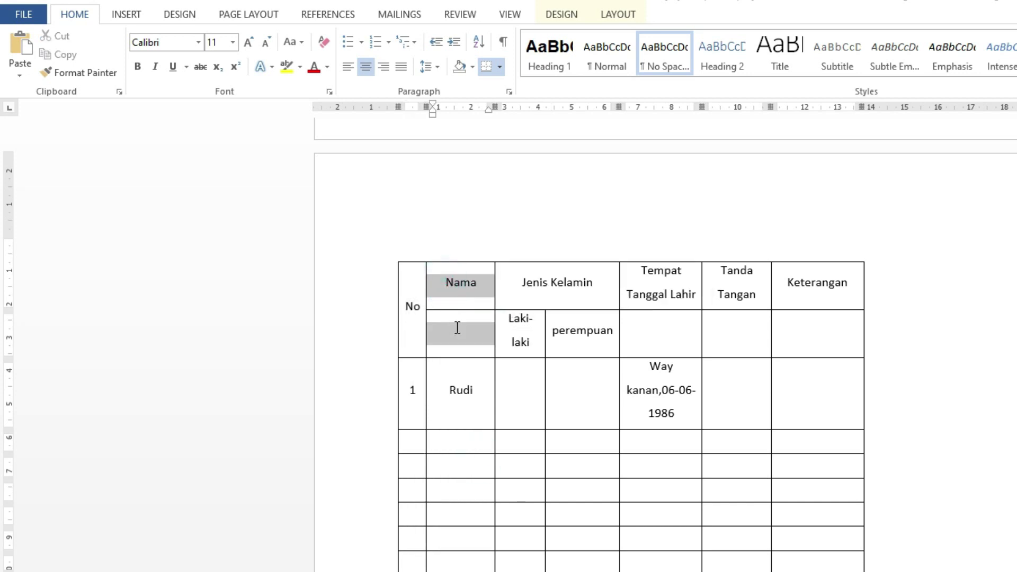
right_click(455, 326)
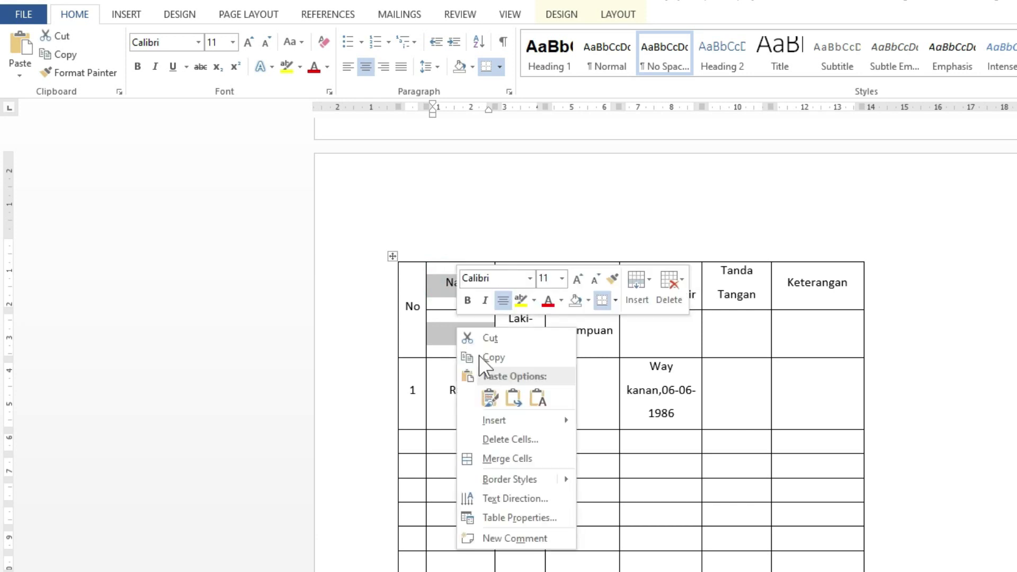
left_click(525, 459)
Step: Merge the Tempat Tanggal Lahir and Tanda Tangan heading cells each with the blank cell beneath
left_click_drag(659, 291, 659, 326)
right_click(660, 327)
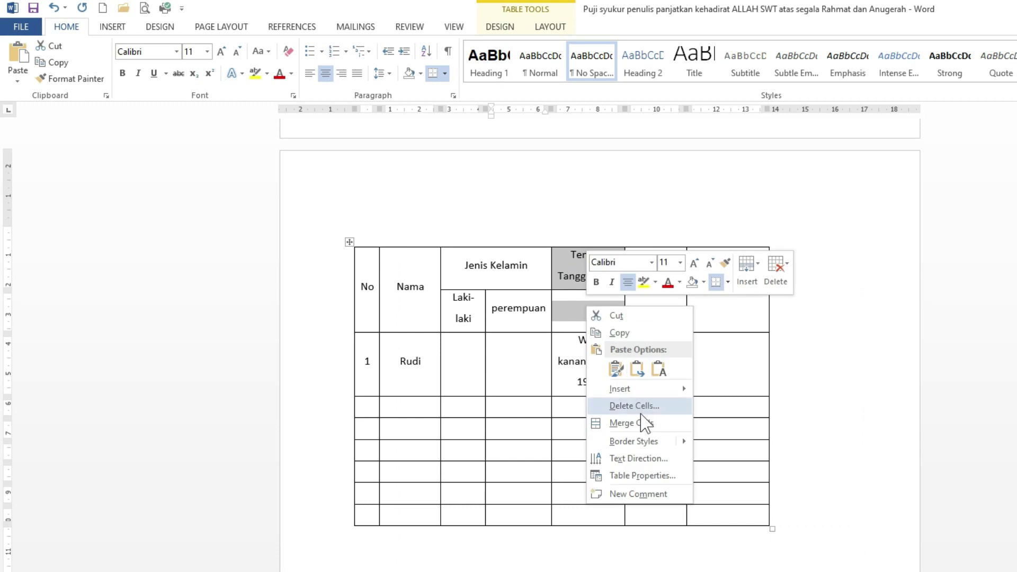
left_click(719, 457)
left_click_drag(652, 272, 655, 317)
right_click(656, 317)
left_click(705, 424)
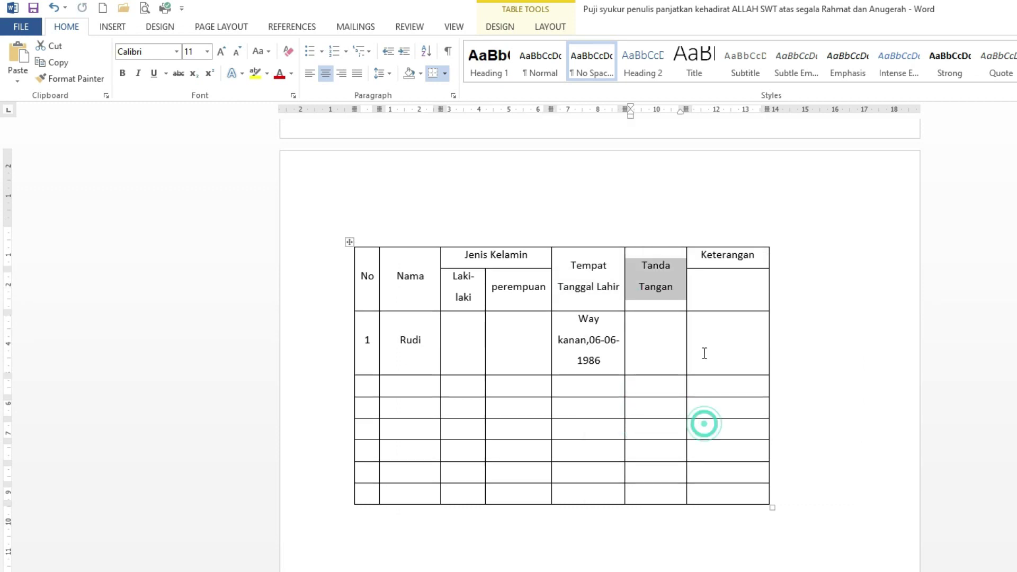
Step: Merge the Keterangan heading cell with the blank cell below it
left_click_drag(719, 263, 718, 282)
right_click(717, 282)
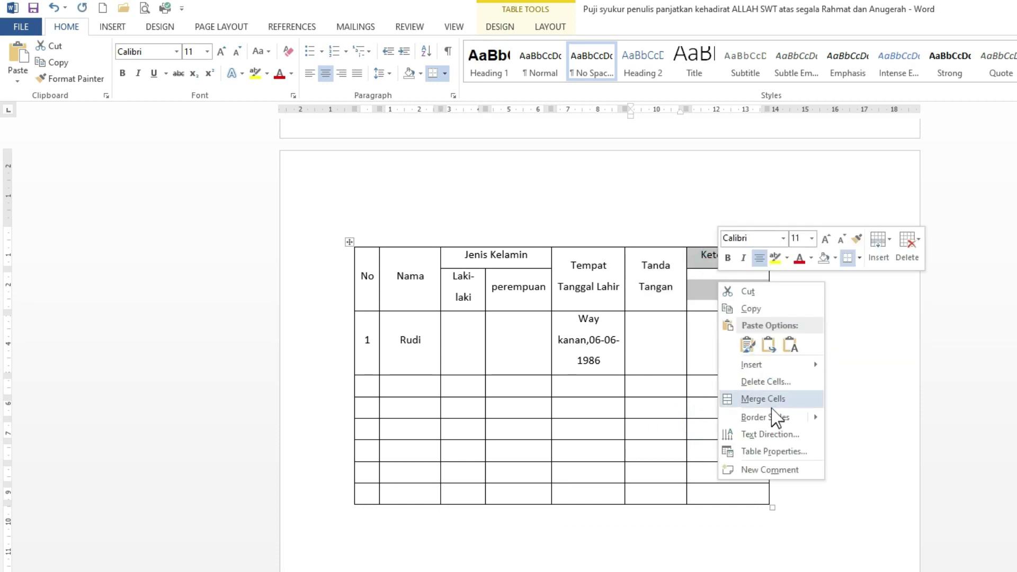
left_click(703, 276)
left_click(698, 253)
left_click_drag(698, 254, 724, 294)
right_click(724, 295)
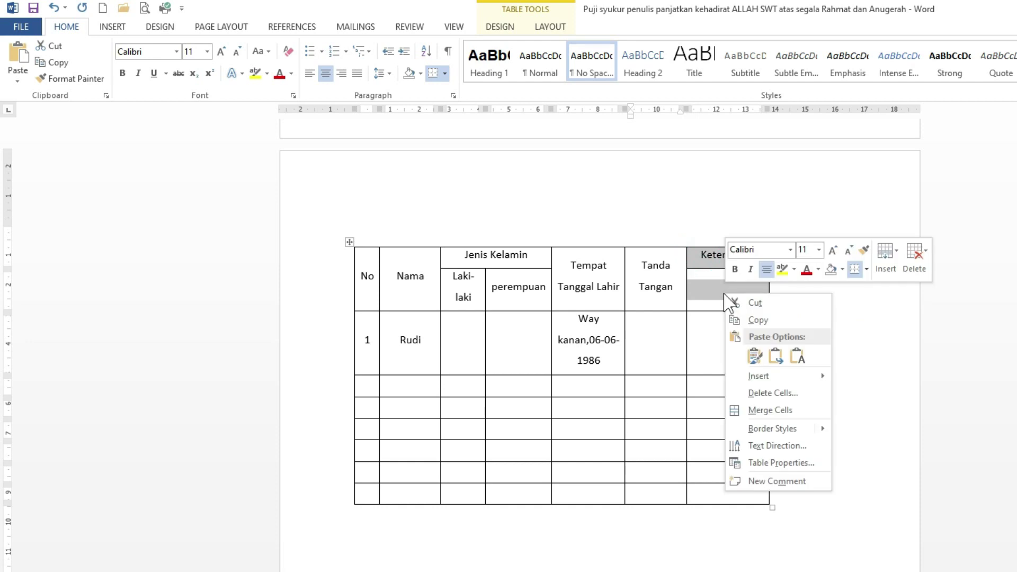
left_click(768, 411)
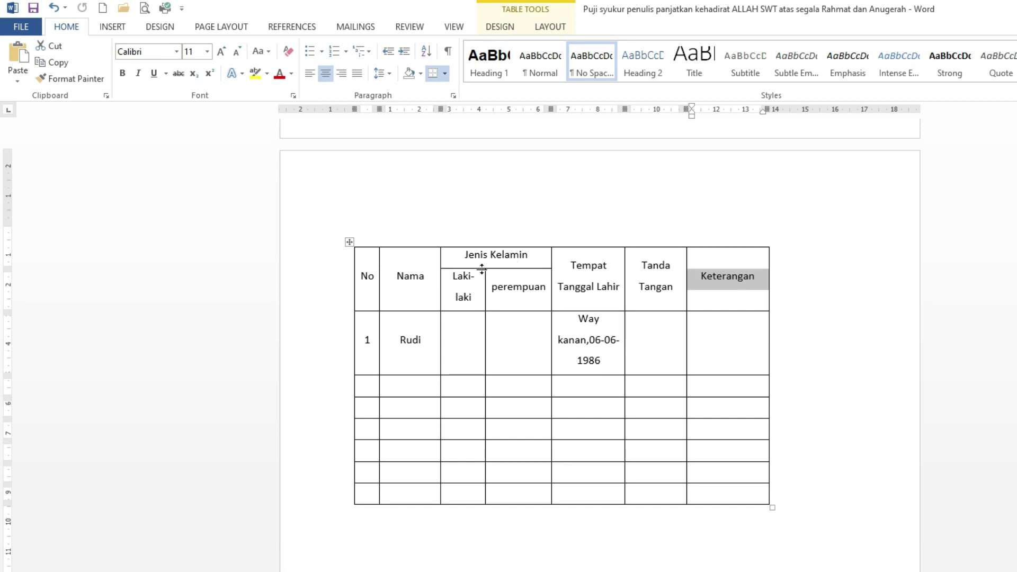
Step: Enter 1 under Laki-laki and 2 under perempuan in the first data row
left_click(464, 339)
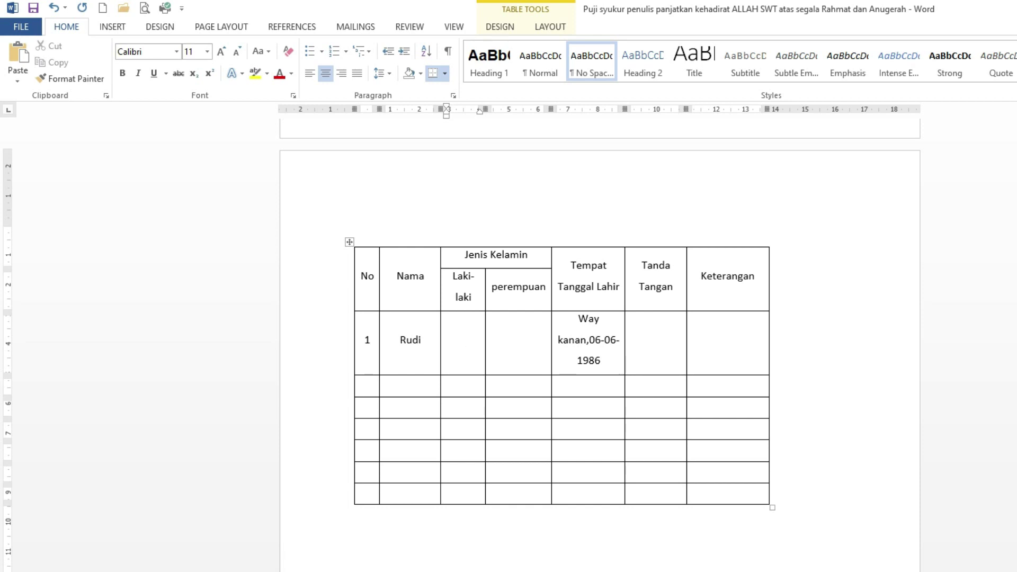
key("Tab")
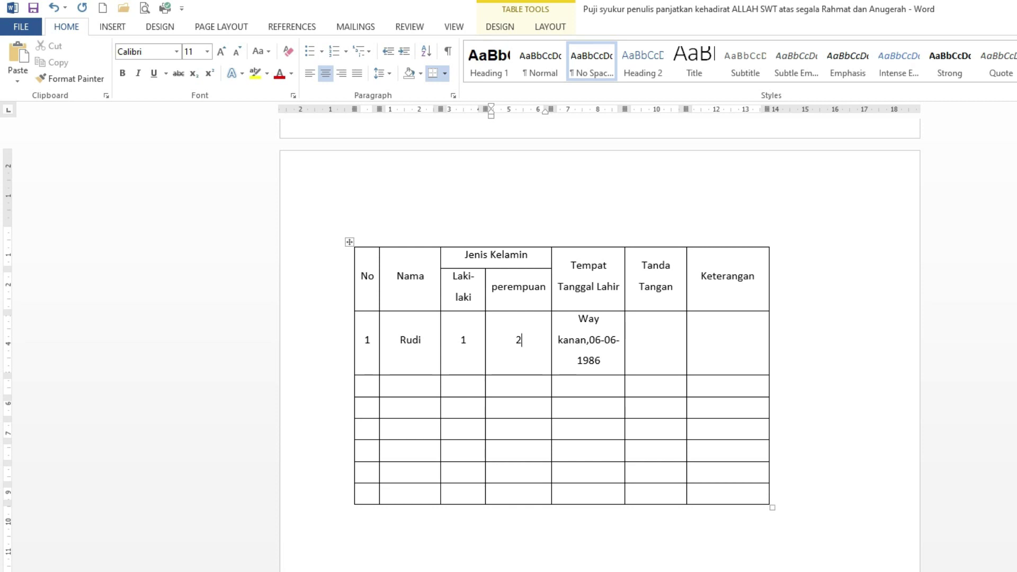
left_click(649, 335)
scroll(528, 447, "down", 3)
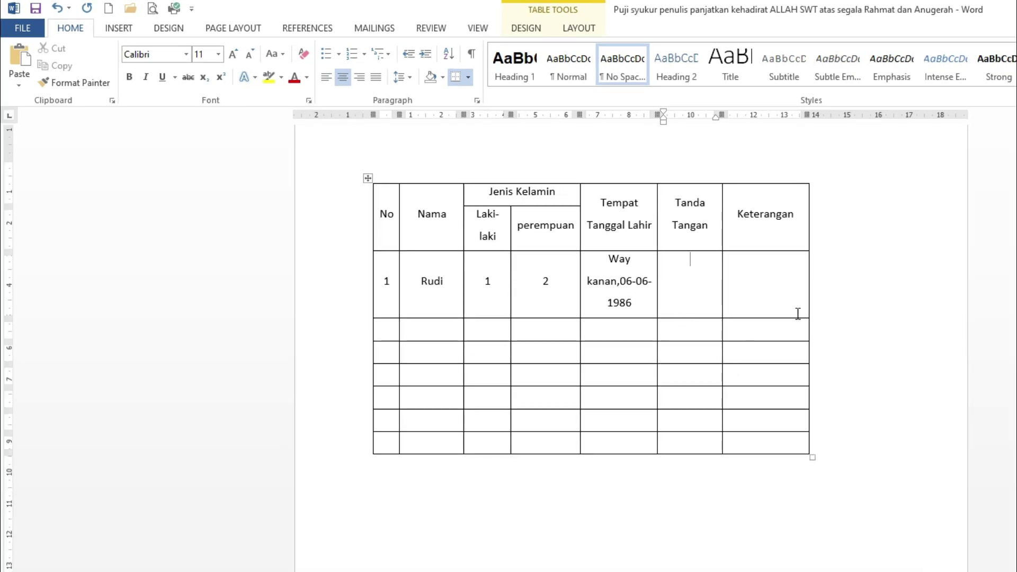
scroll(720, 341, "down", 2)
scroll(705, 336, "up", 2)
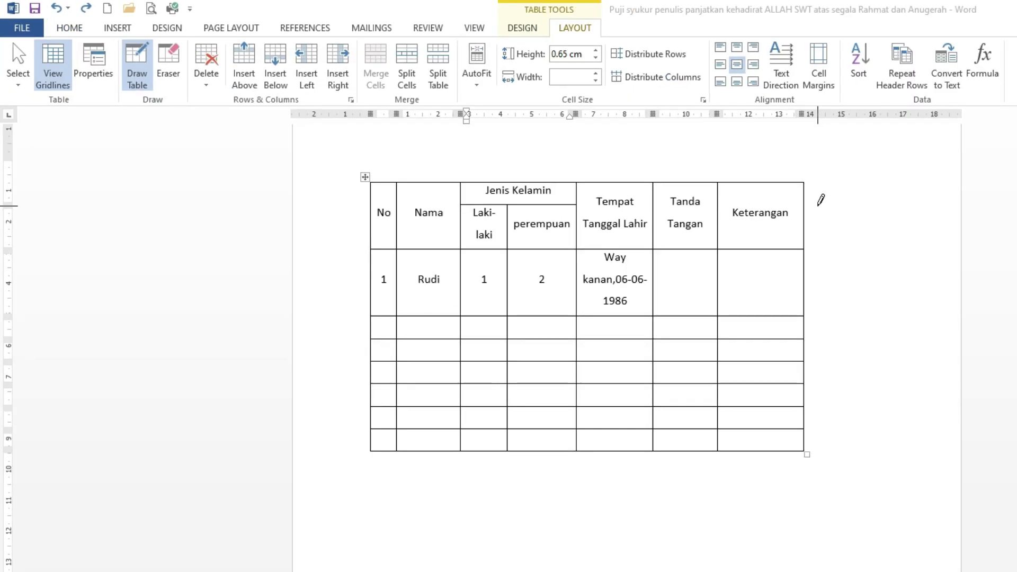
key("Escape")
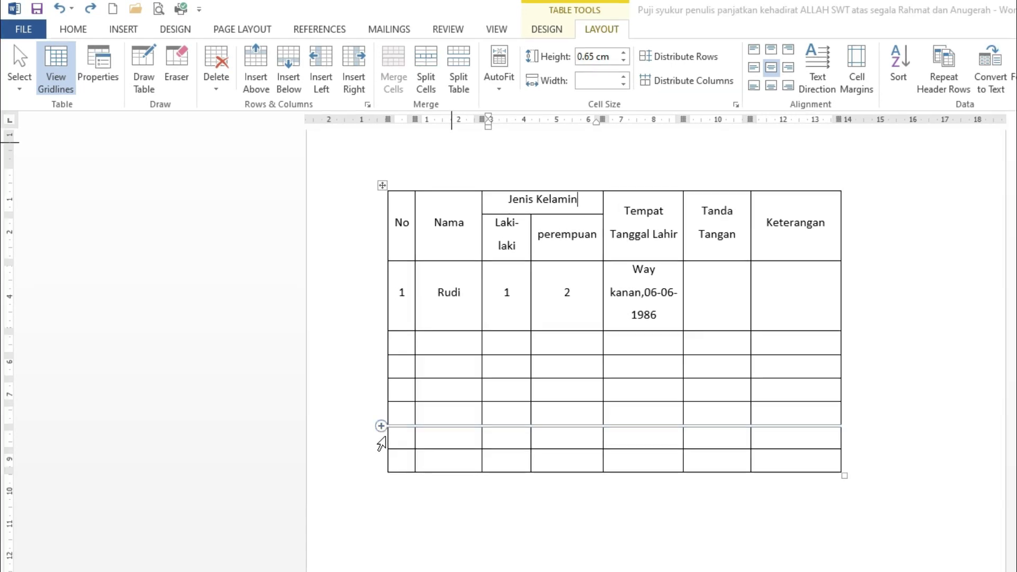
Step: Trace all four outer edges of the table with the Draw Table pen to give it a double-line border
left_click(71, 29)
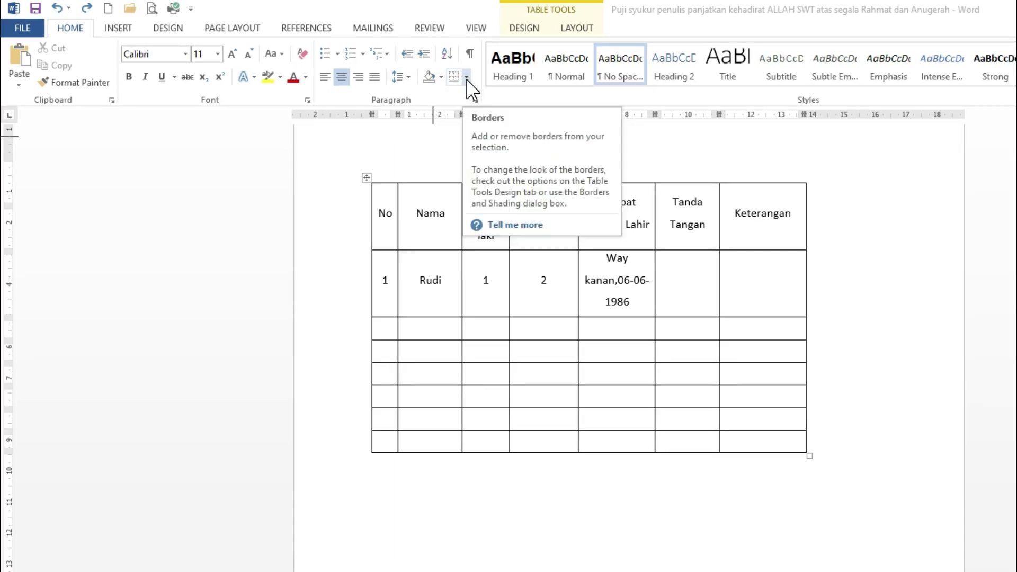
left_click(466, 77)
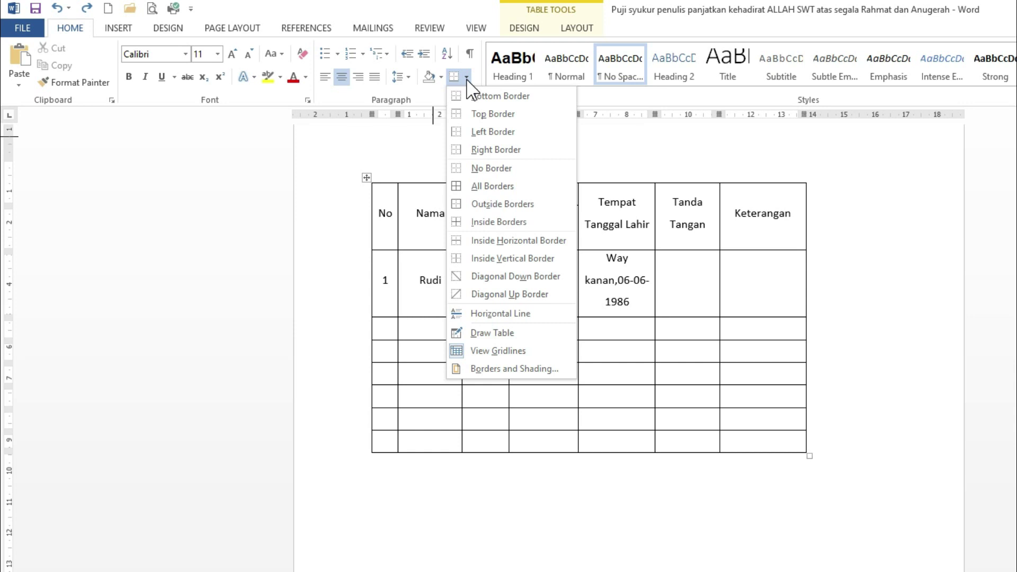
left_click(514, 338)
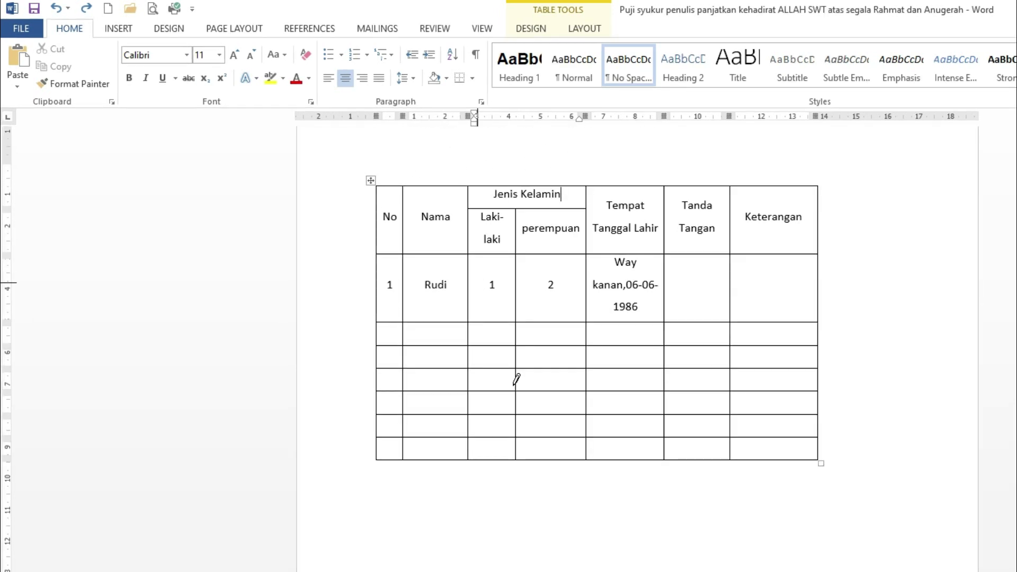
left_click(378, 184)
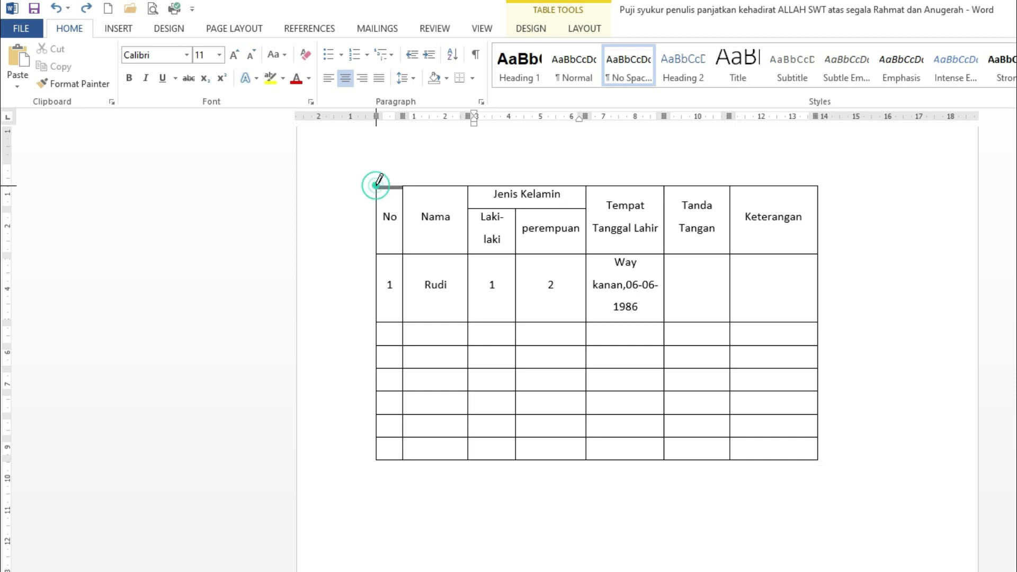
mouse_move(377, 184)
left_mouse_down()
mouse_move(788, 184)
mouse_move(817, 253)
mouse_move(814, 454)
left_mouse_up()
left_click(817, 187)
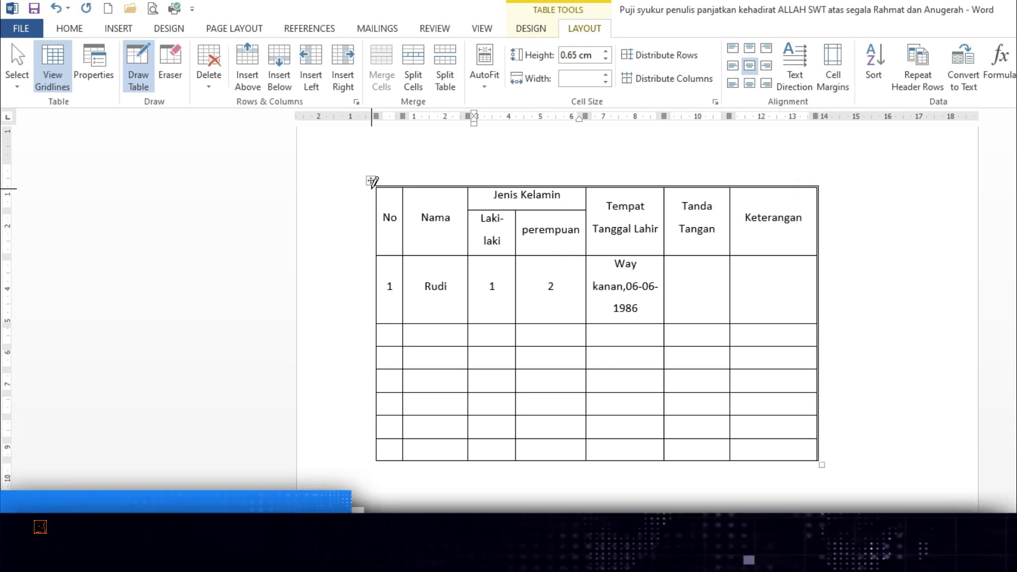
left_click(376, 185)
mouse_move(376, 185)
left_mouse_down()
mouse_move(380, 456)
mouse_move(818, 455)
left_mouse_up()
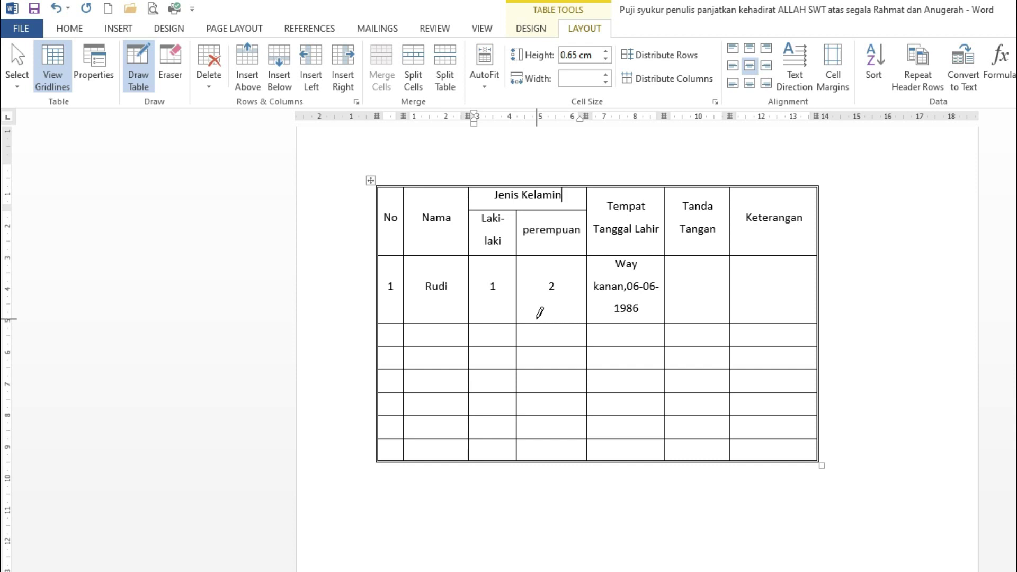
Step: Set the table border colour to the standard light blue in the Borders and Shading settings
left_click(67, 28)
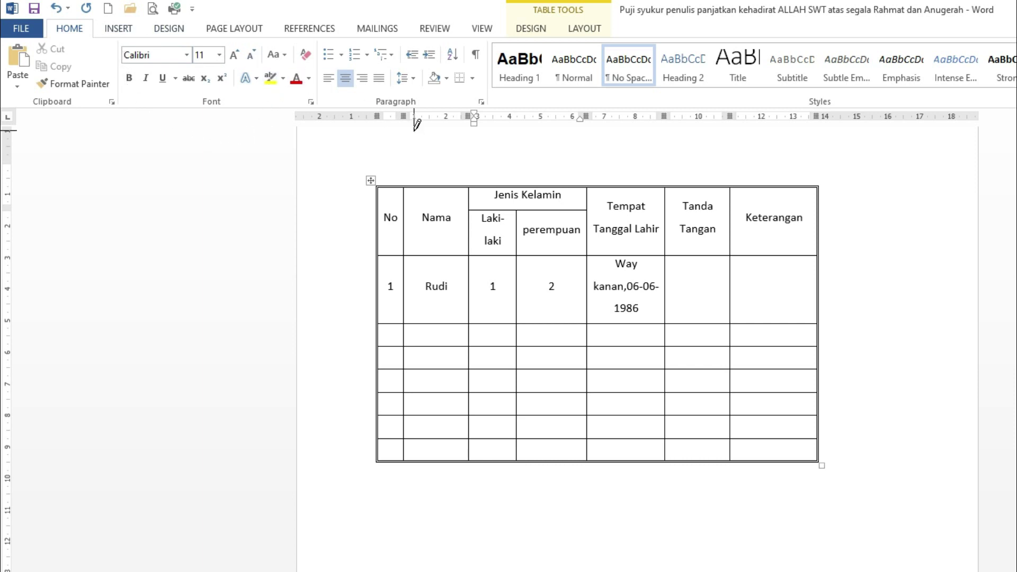
left_click(471, 78)
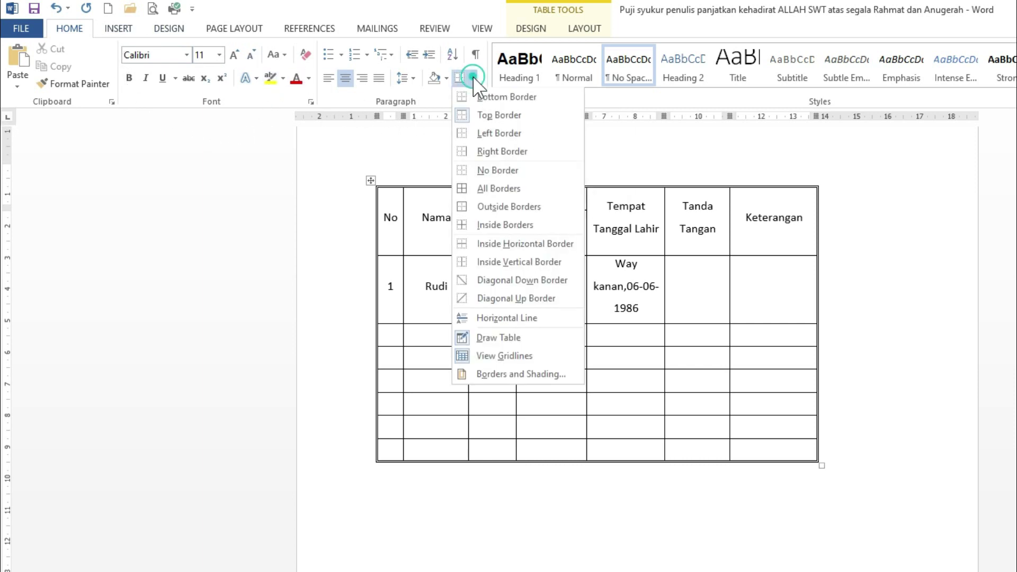
left_click(540, 375)
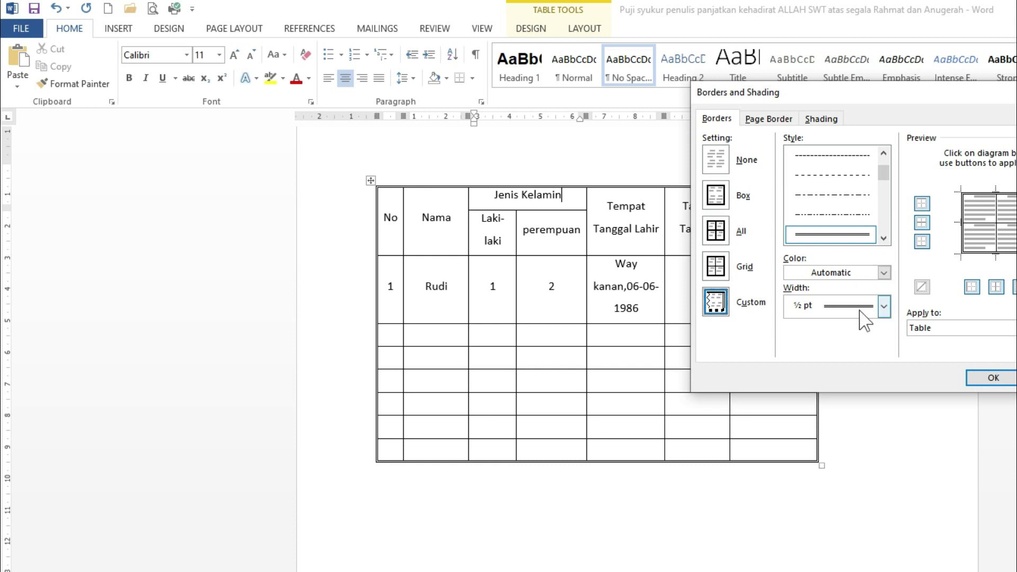
mouse_move(882, 174)
left_mouse_down()
mouse_move(878, 216)
mouse_move(881, 180)
left_mouse_up()
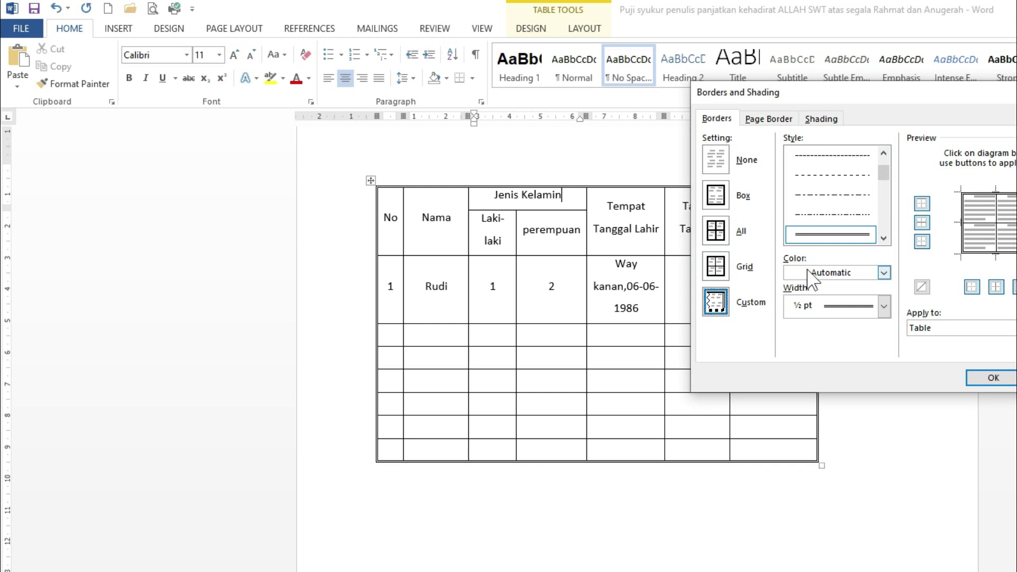
left_click(884, 273)
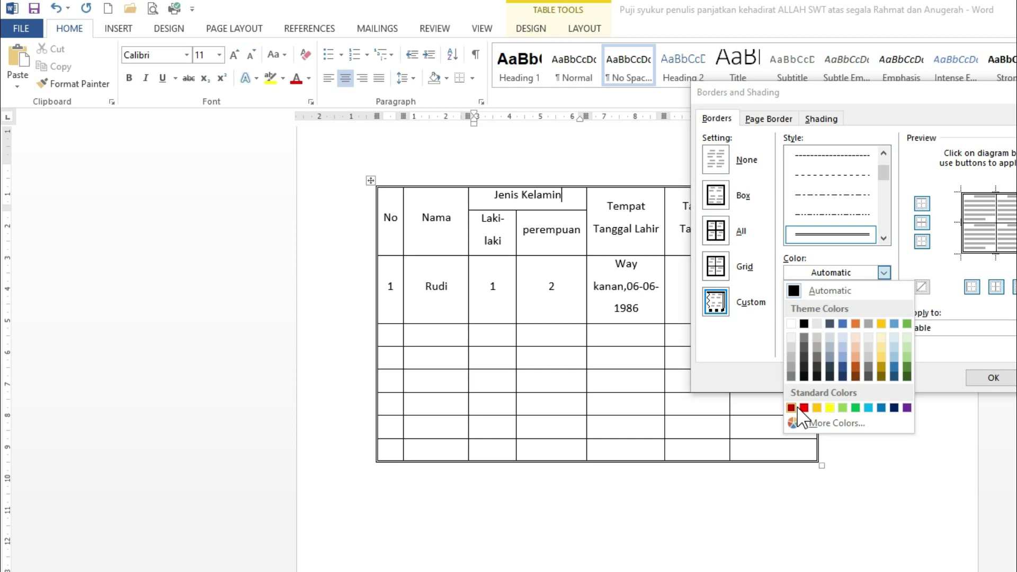
left_click(869, 408)
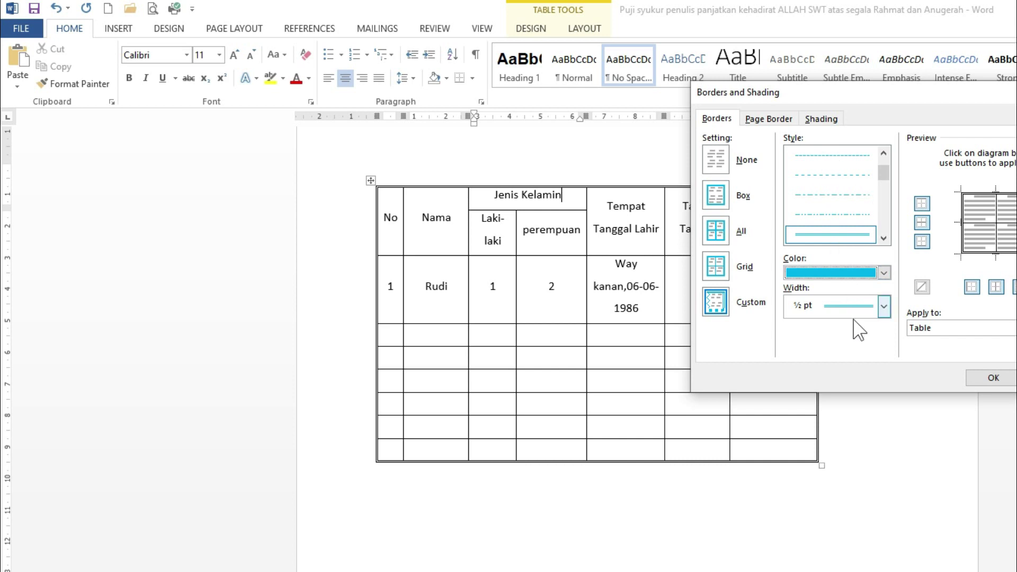
left_click(979, 380)
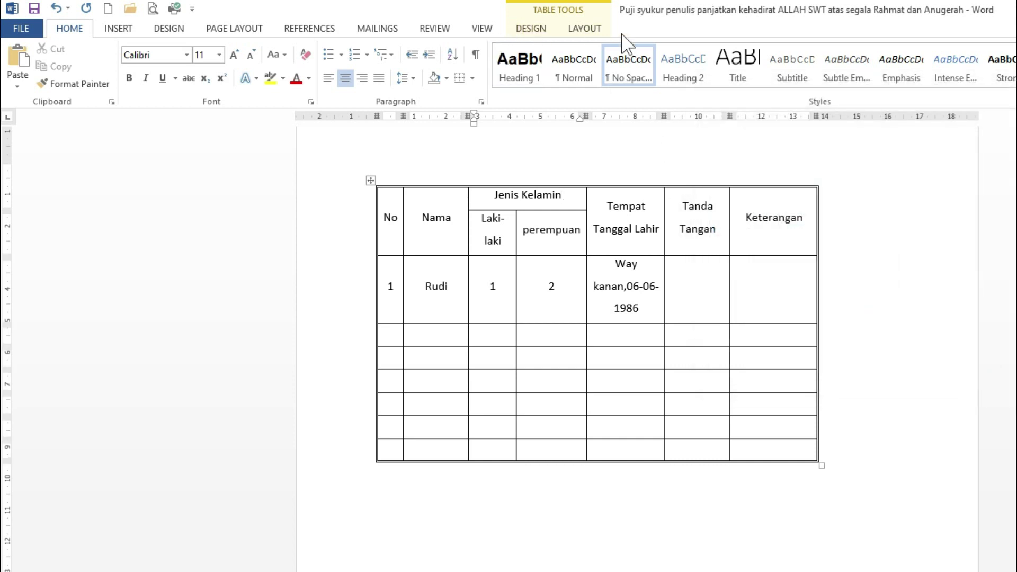
Step: Trace the table's outer edges with the Draw Table pen to apply the light blue double line
left_click(472, 79)
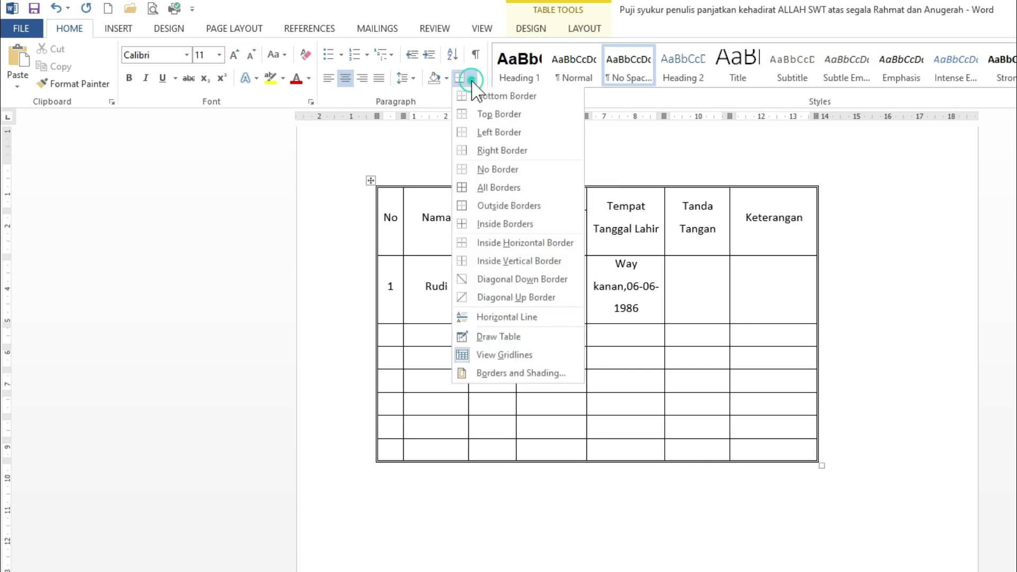
left_click(506, 338)
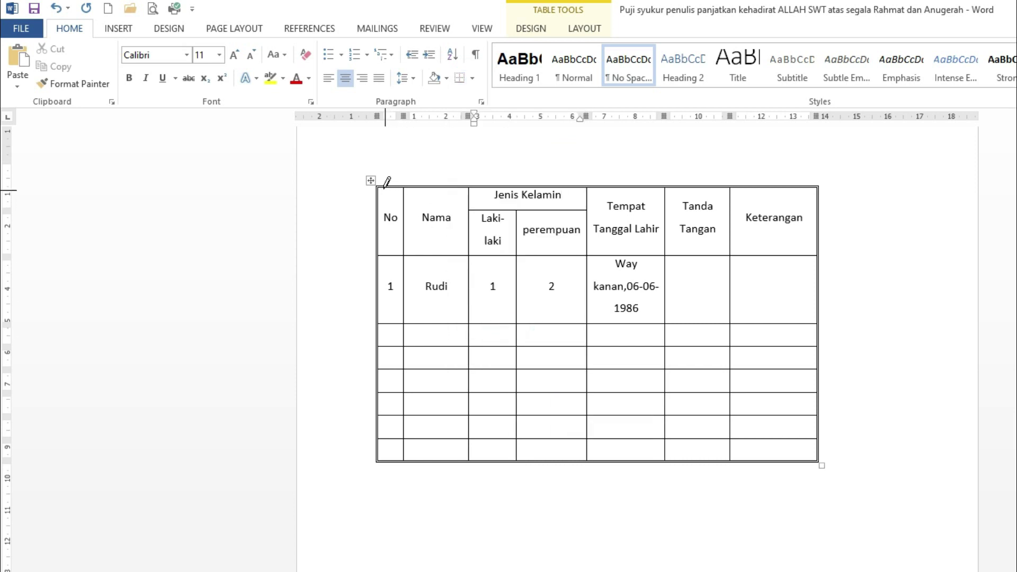
mouse_move(379, 184)
left_mouse_down()
mouse_move(379, 455)
mouse_move(818, 455)
left_mouse_up()
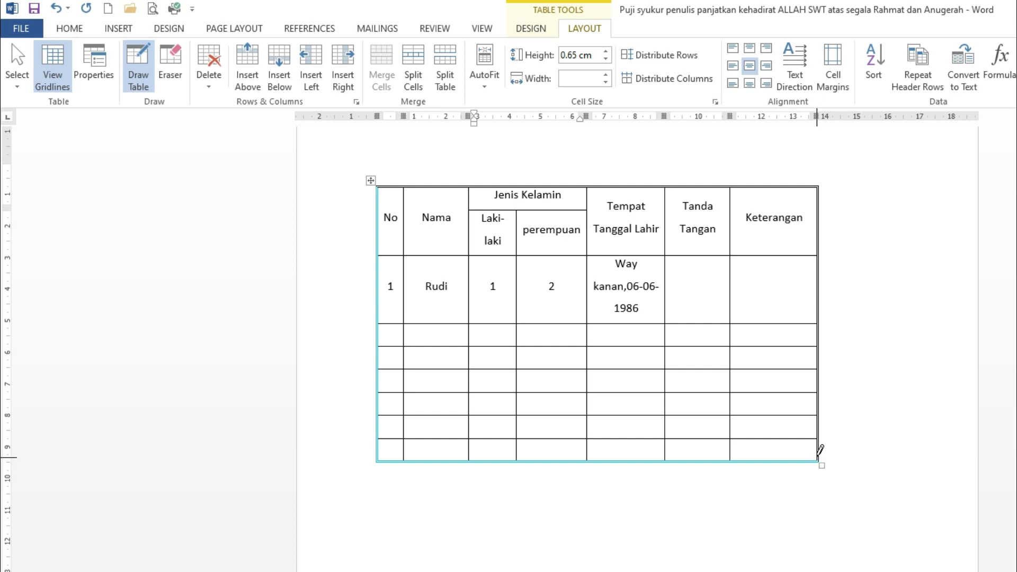
left_click_drag(818, 455, 822, 179)
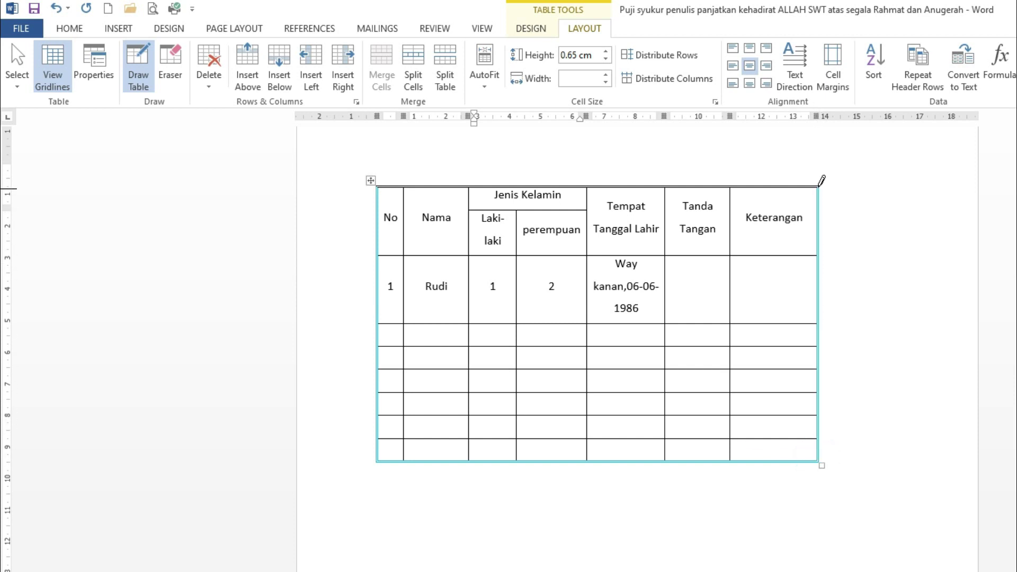
Step: Draw a wide ellipse around the table's heading rows and remove its fill
scroll(381, 471, "up", 5)
scroll(394, 463, "down", 3)
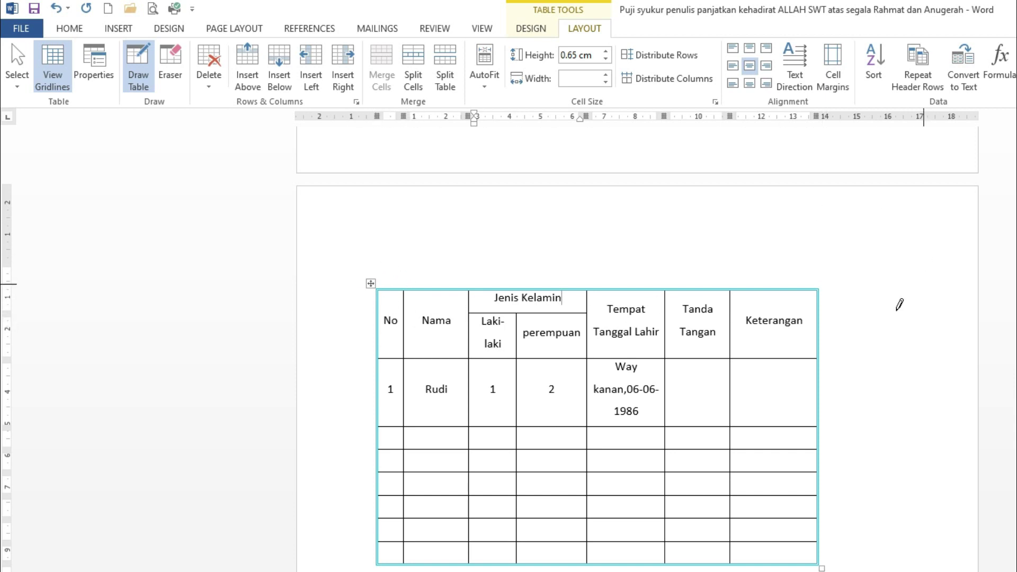
left_click(119, 29)
left_click(223, 84)
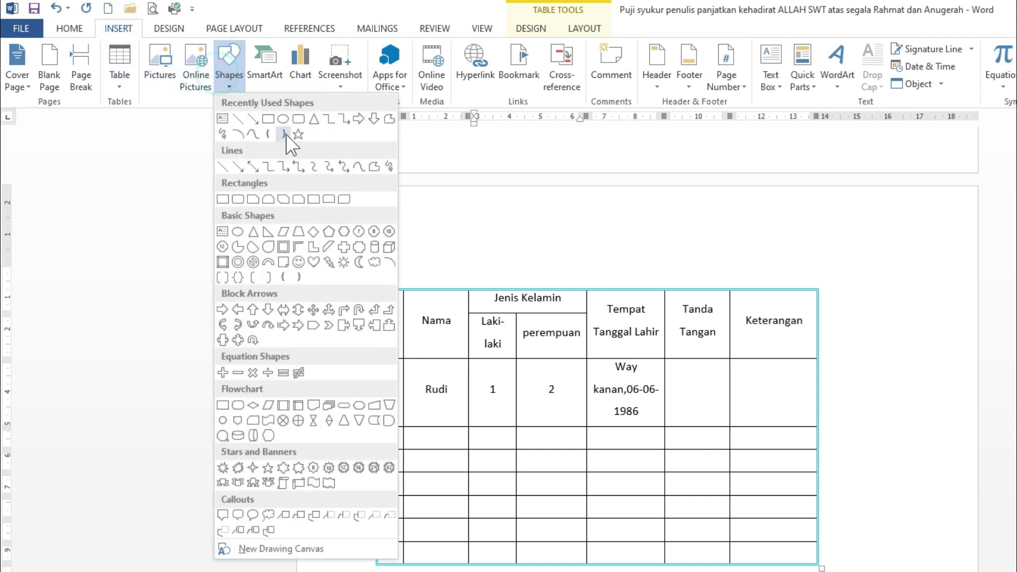
left_click(287, 121)
mouse_move(345, 266)
left_mouse_down()
mouse_move(767, 325)
mouse_move(855, 362)
left_mouse_up()
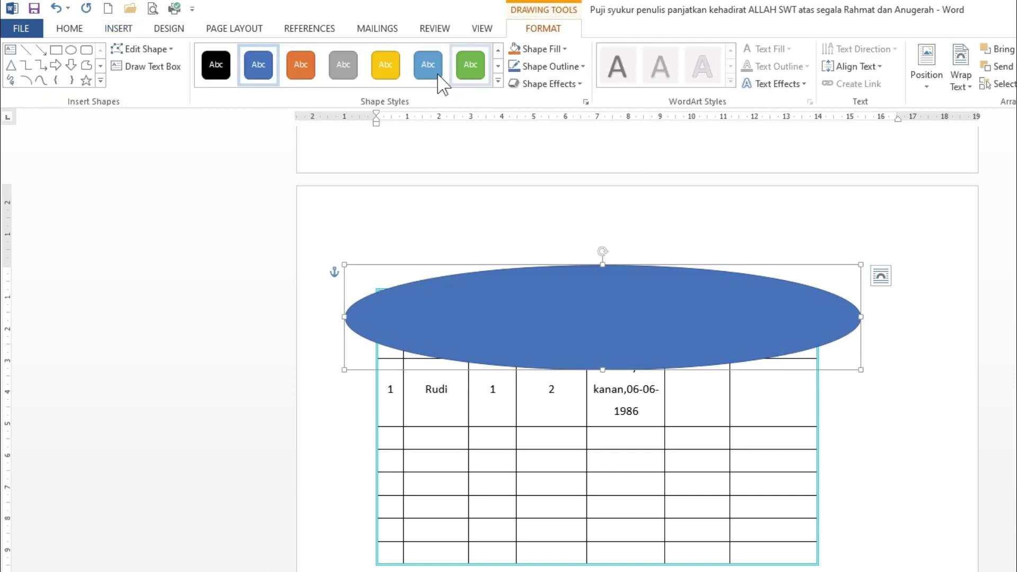
left_click(536, 49)
left_click(544, 182)
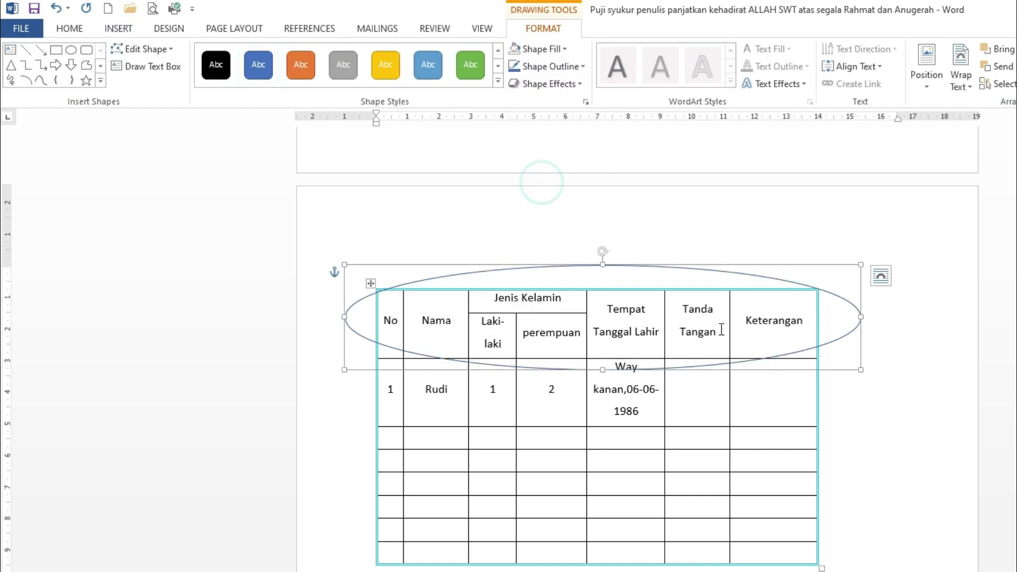
Step: Move the ellipse down over the data rows, stretch it over the blank rows, and delete it
left_click_drag(601, 371, 602, 360)
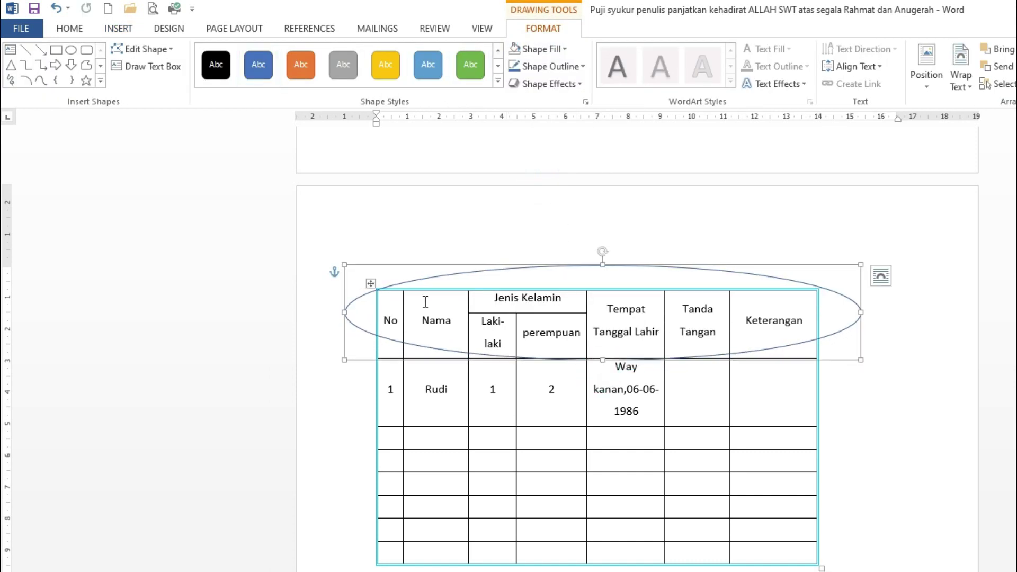
left_click_drag(656, 264, 655, 359)
left_click_drag(604, 446, 625, 566)
left_click(671, 441)
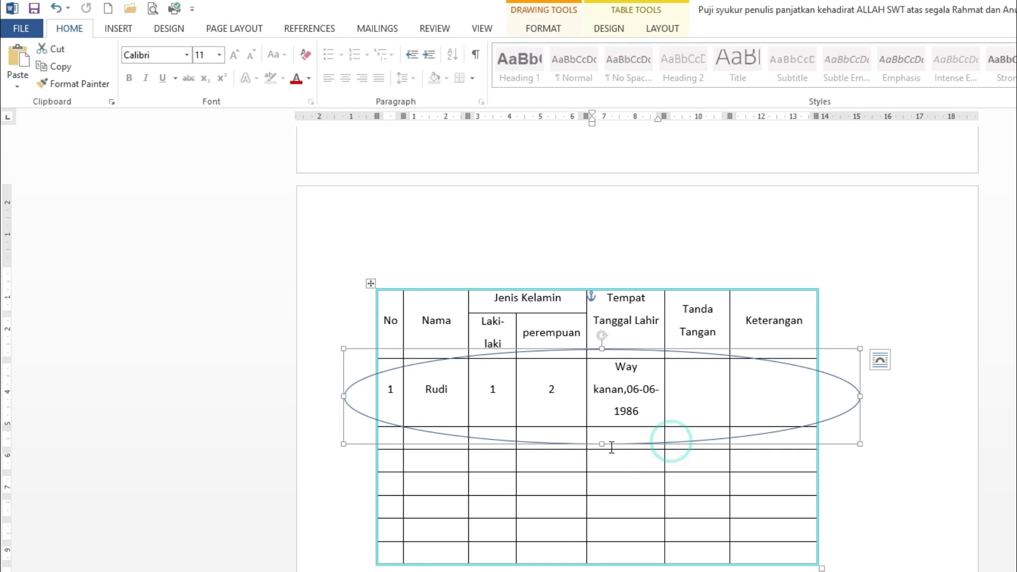
left_click_drag(602, 443, 601, 571)
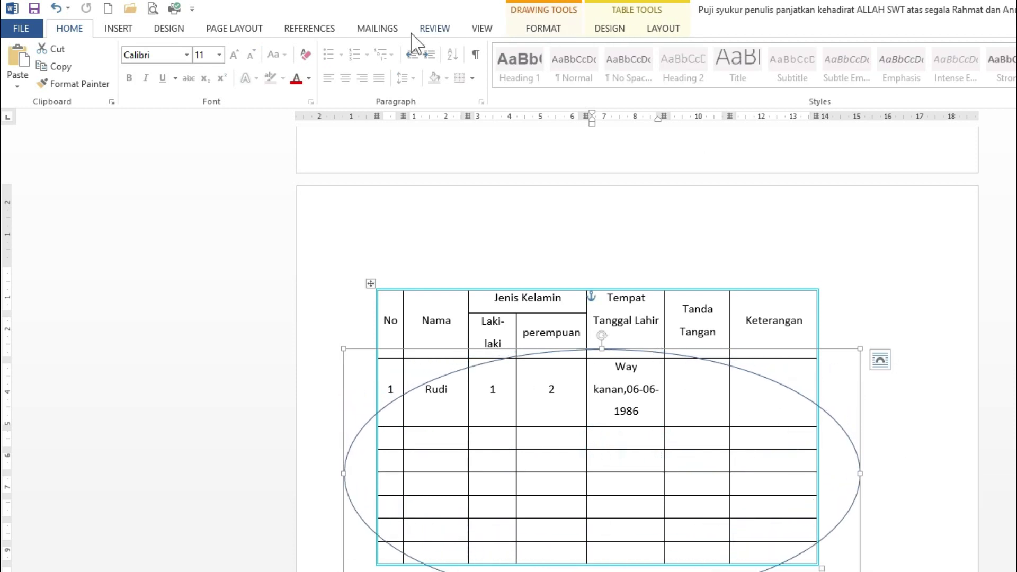
key("Delete")
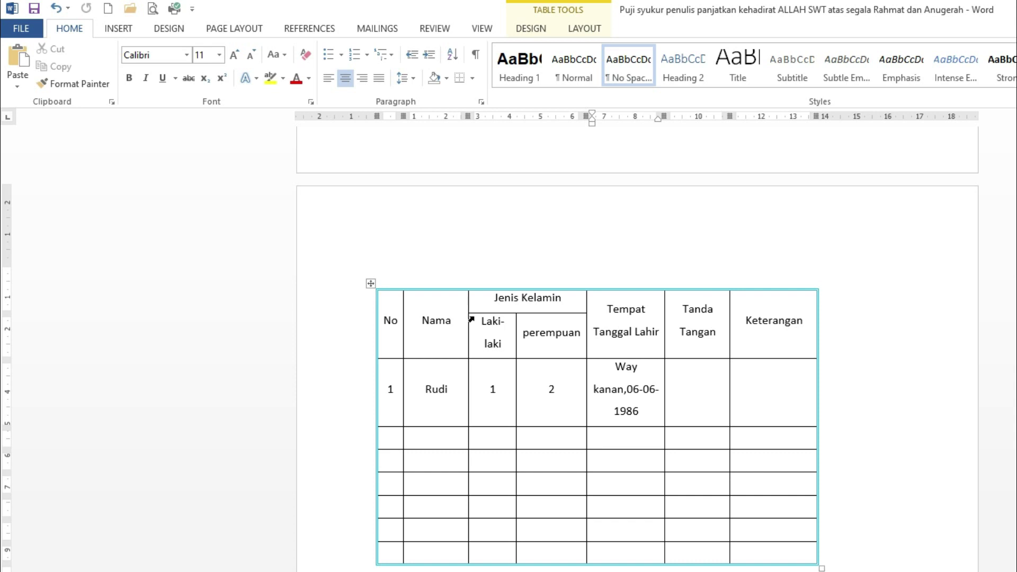
left_click_drag(377, 318, 776, 336)
key("ctrl+z")
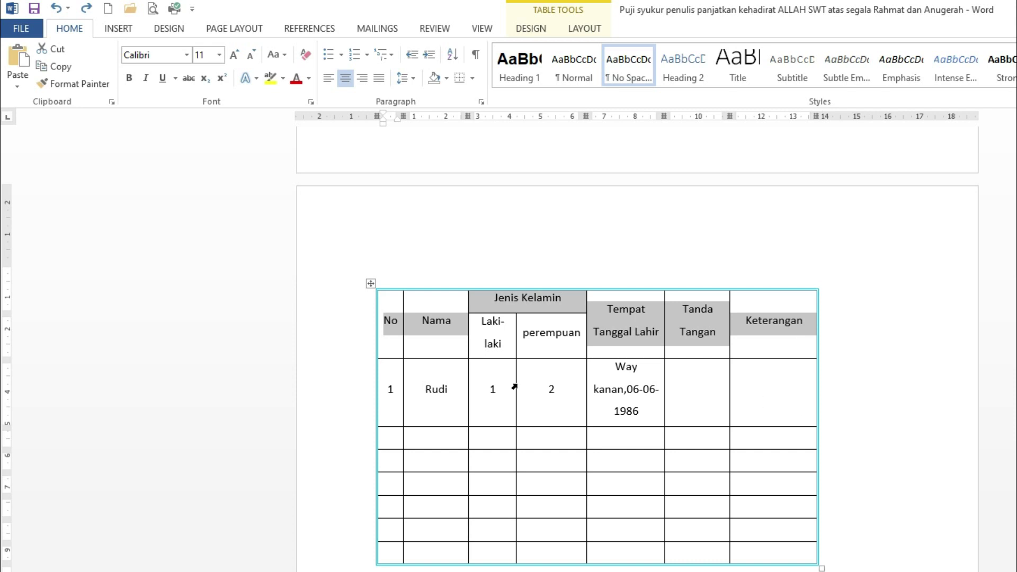
left_click(542, 240)
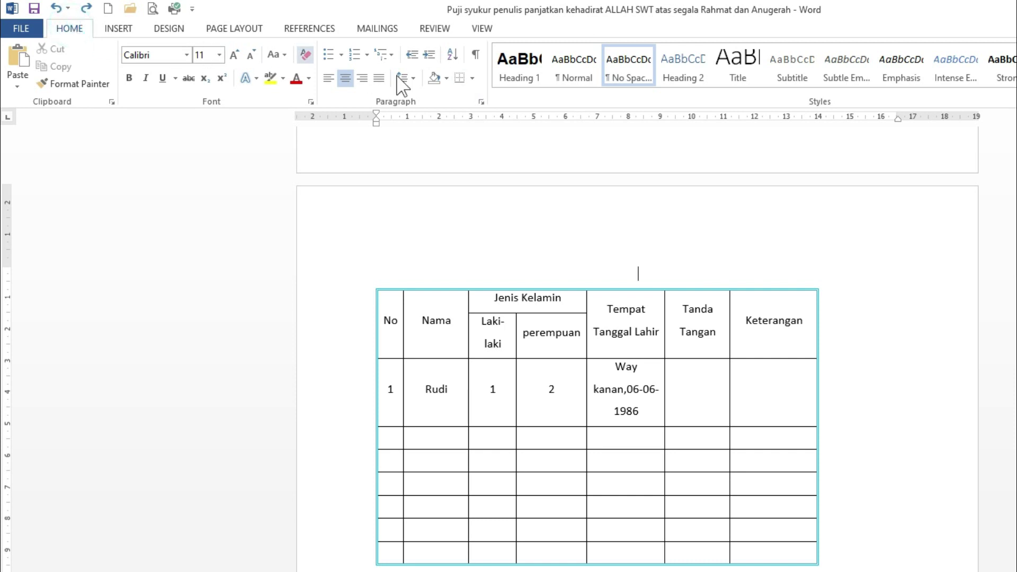
Step: Trace the line between the heading rows and first data row with the Draw Table pen in light blue double line
left_click(472, 78)
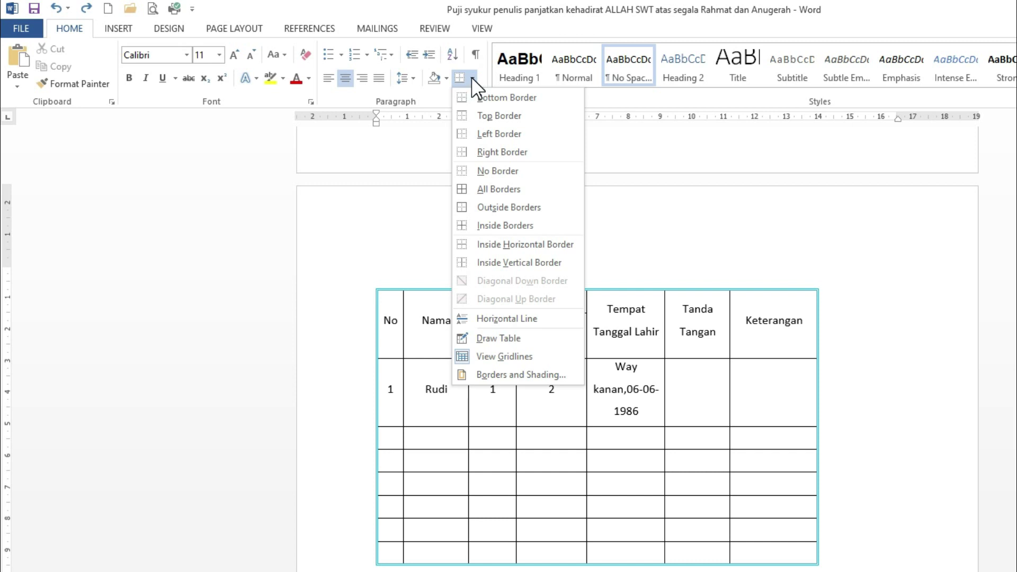
left_click(471, 78)
left_click(472, 78)
left_click(506, 337)
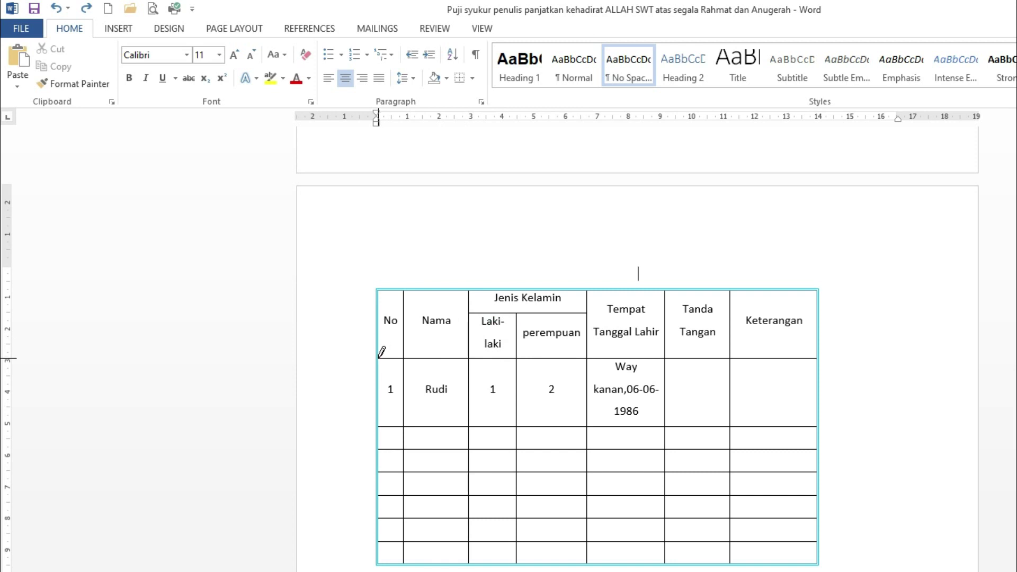
left_click_drag(378, 358, 818, 349)
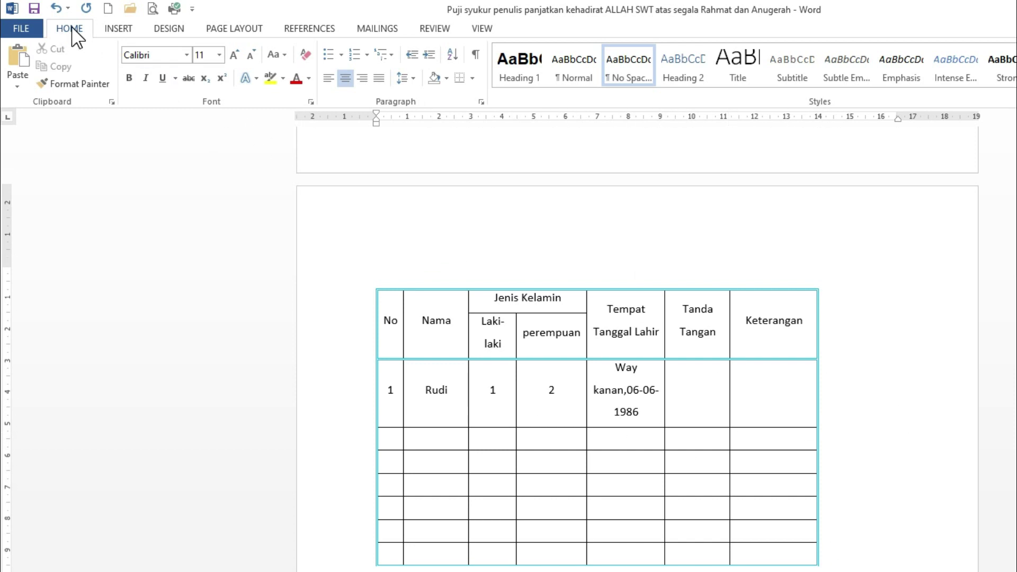
Step: Remove all borders from the last row of the table
left_click(472, 79)
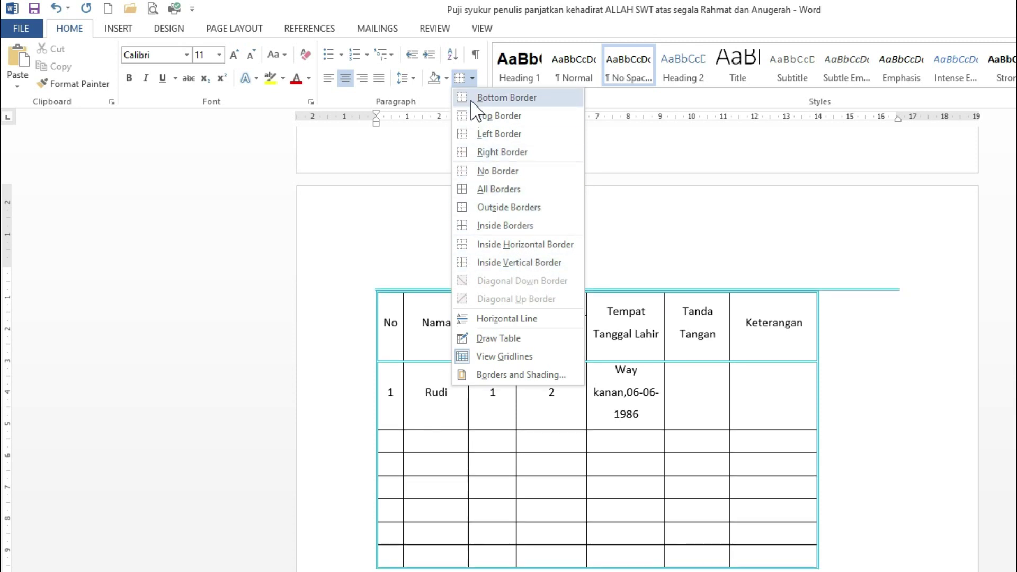
left_click(618, 270)
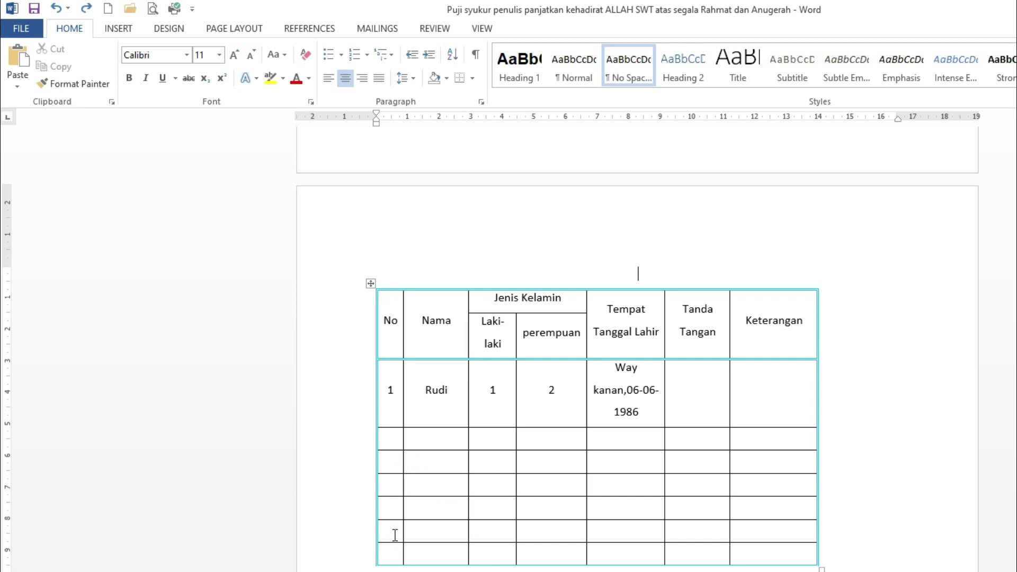
left_click_drag(392, 554, 781, 550)
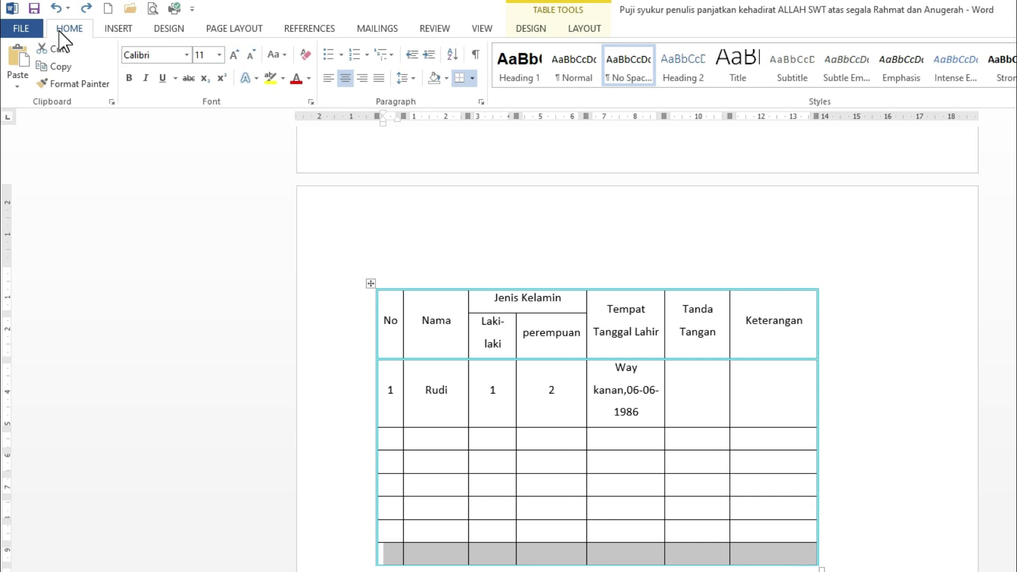
left_click(473, 80)
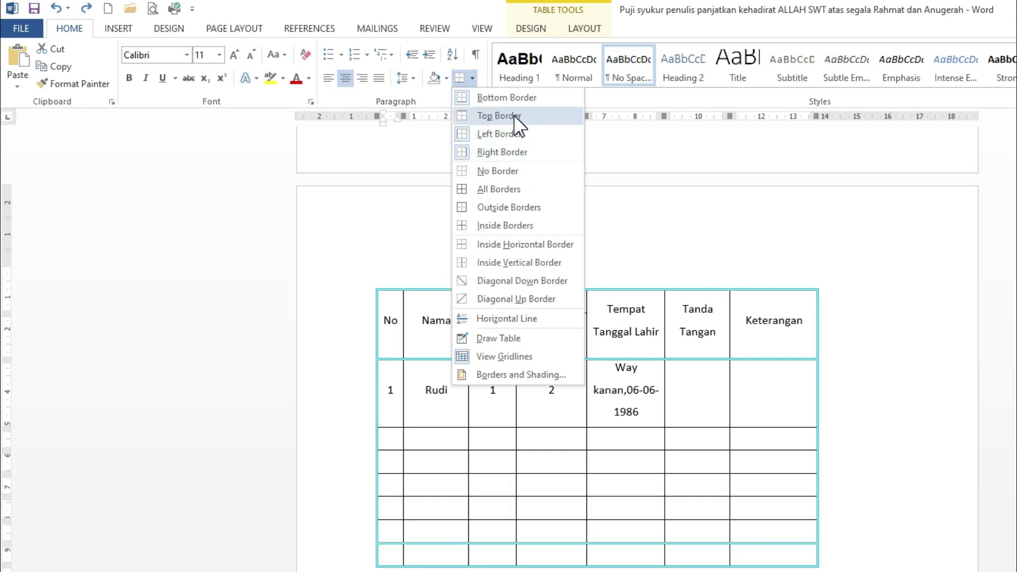
left_click(507, 175)
left_click(669, 482)
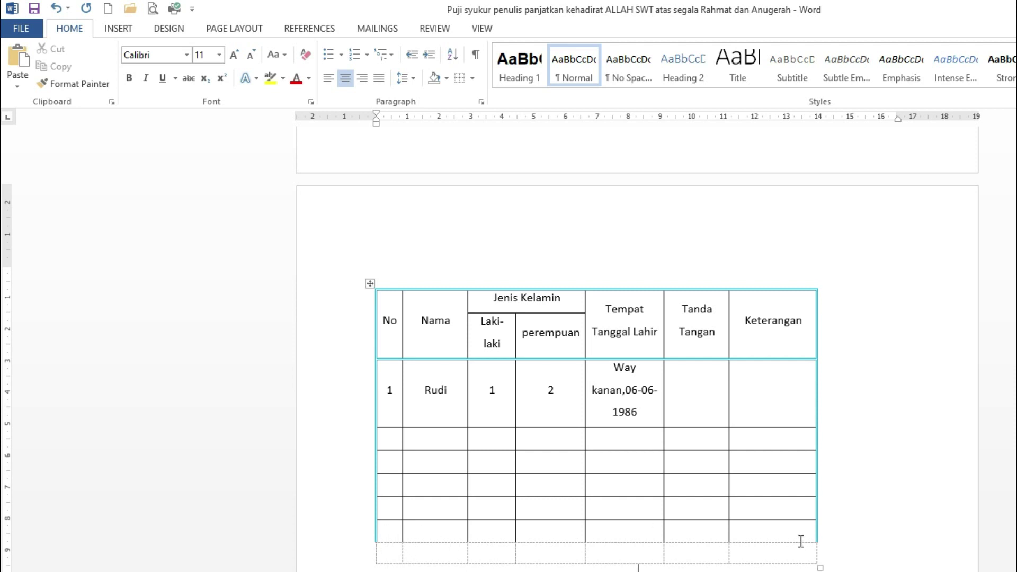
Step: Remove all borders from the five blank rows below the first data row
left_click_drag(393, 431, 781, 535)
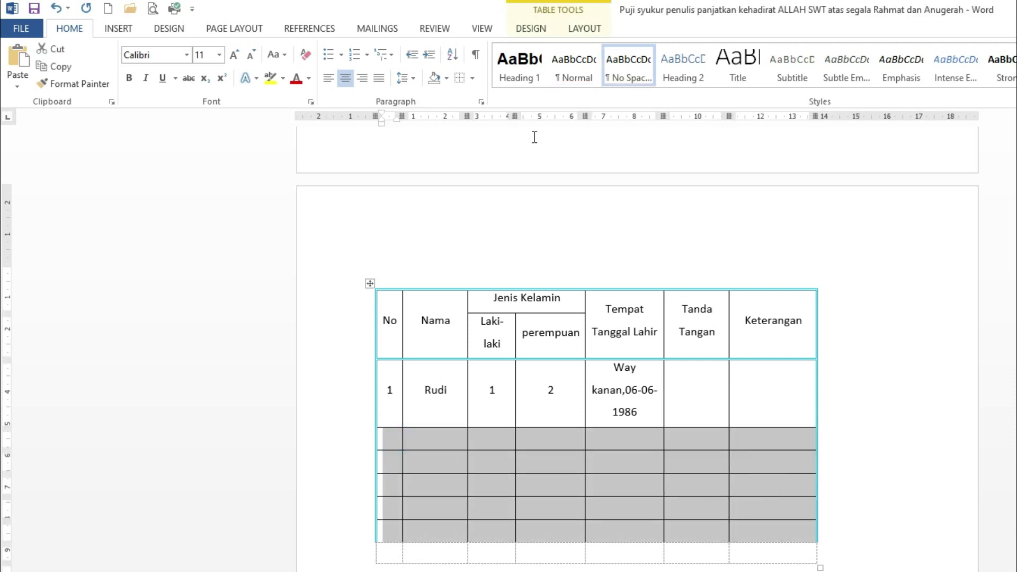
left_click(472, 78)
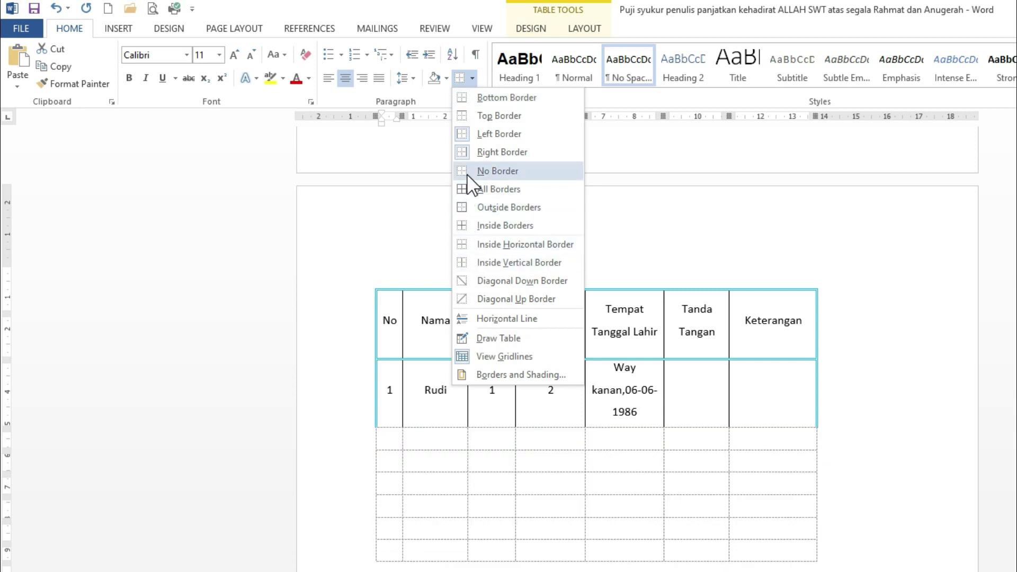
left_click(467, 174)
left_click(850, 443)
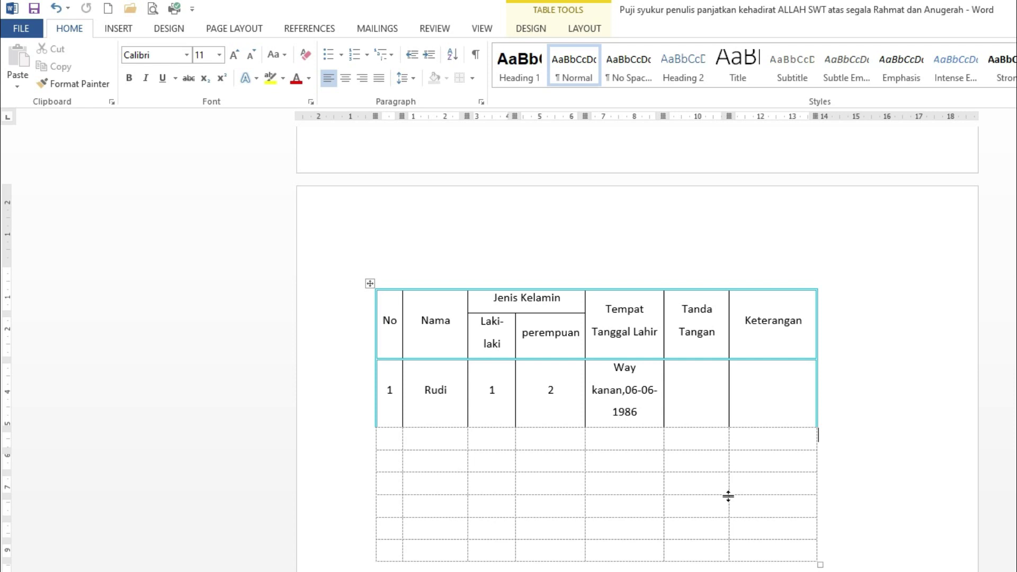
Step: Review the bordered table and examine the Nama, NIP, Jabatan and Alamat lines on the LEMBAR PENGESAHAN page
scroll(765, 442, "down", 3)
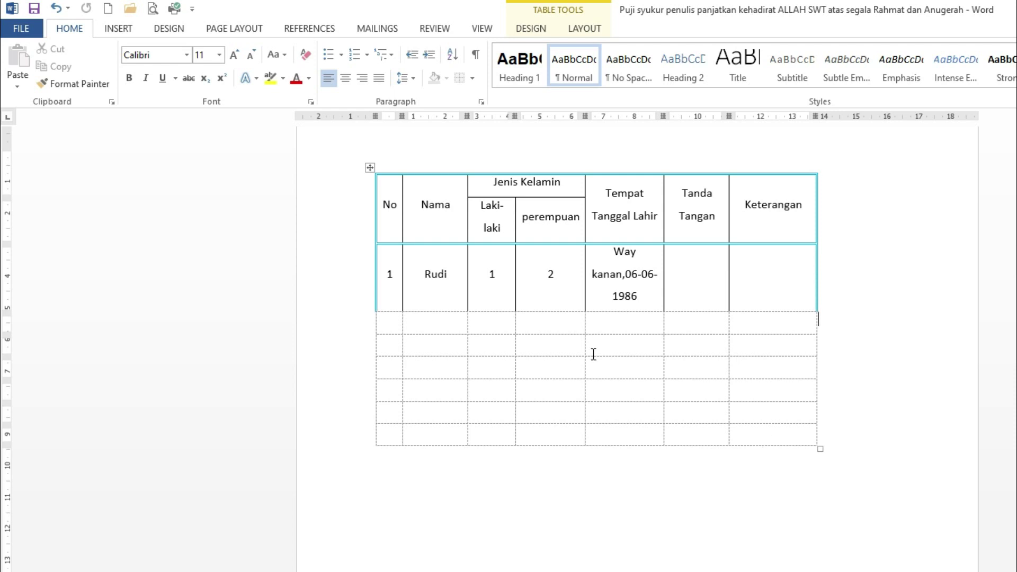
scroll(450, 331, "up", 2)
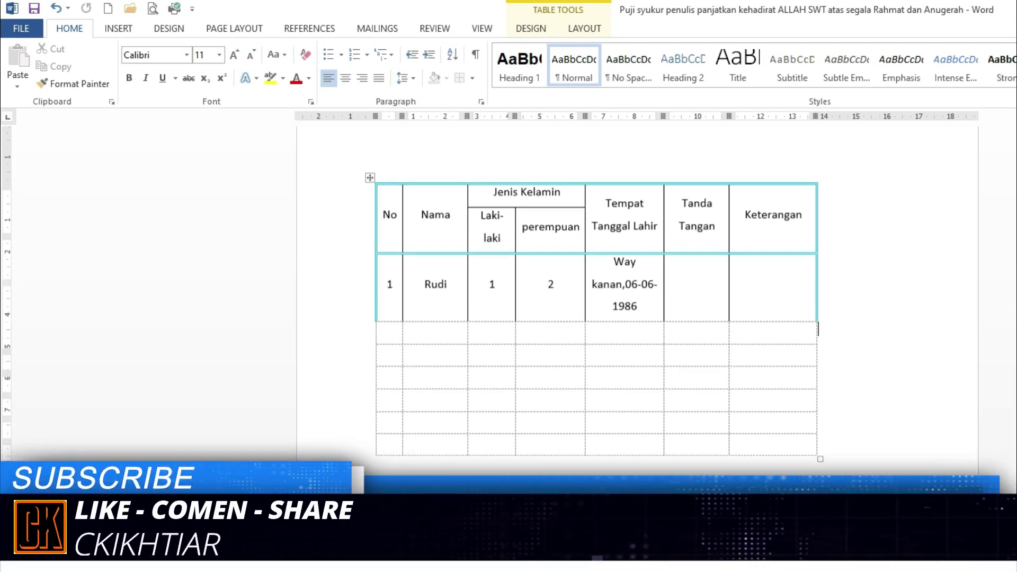
left_click_drag(388, 258, 751, 507)
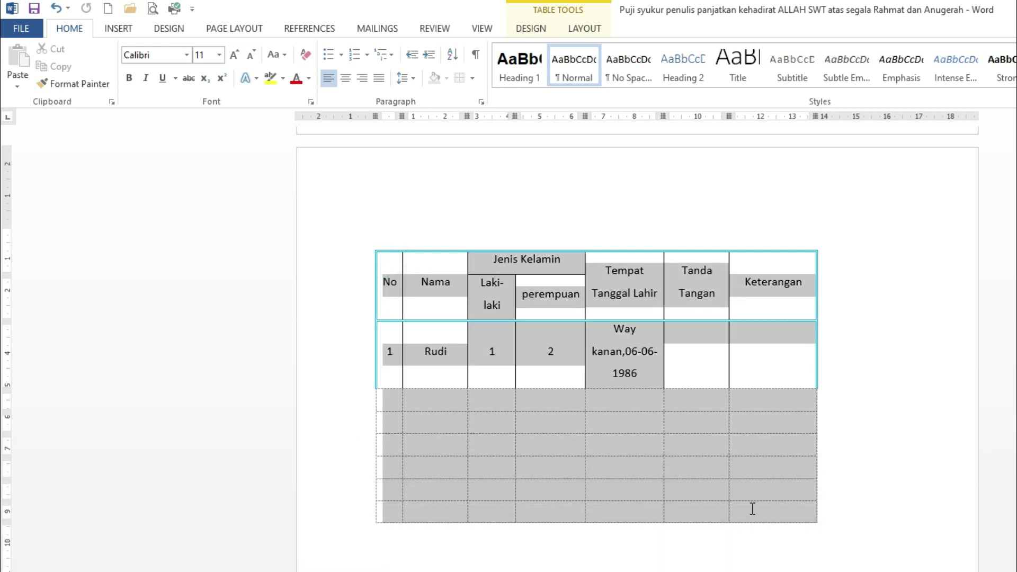
left_click(396, 400)
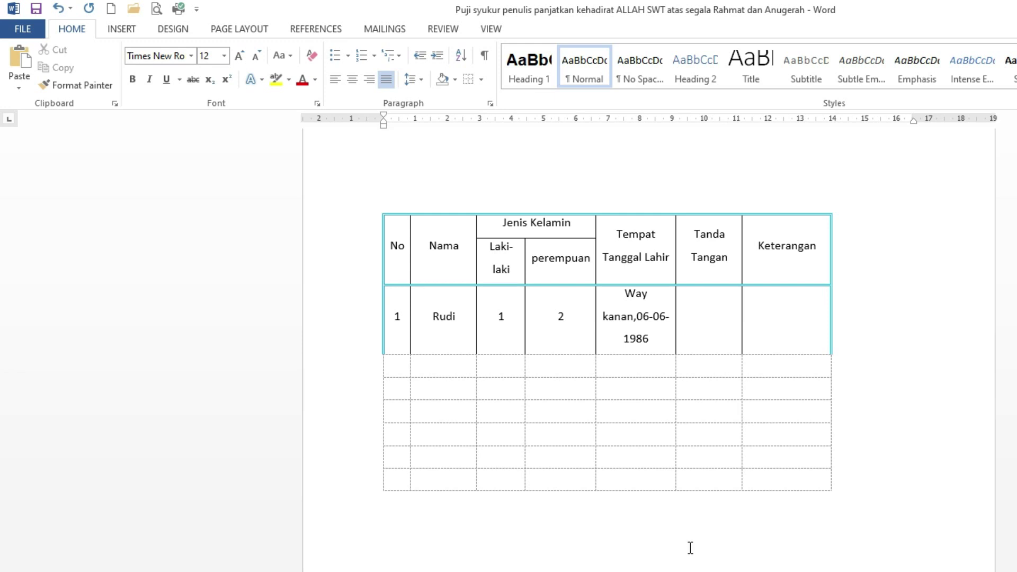
scroll(690, 548, "up", 1)
scroll(688, 551, "down", 1)
scroll(688, 554, "up", 1)
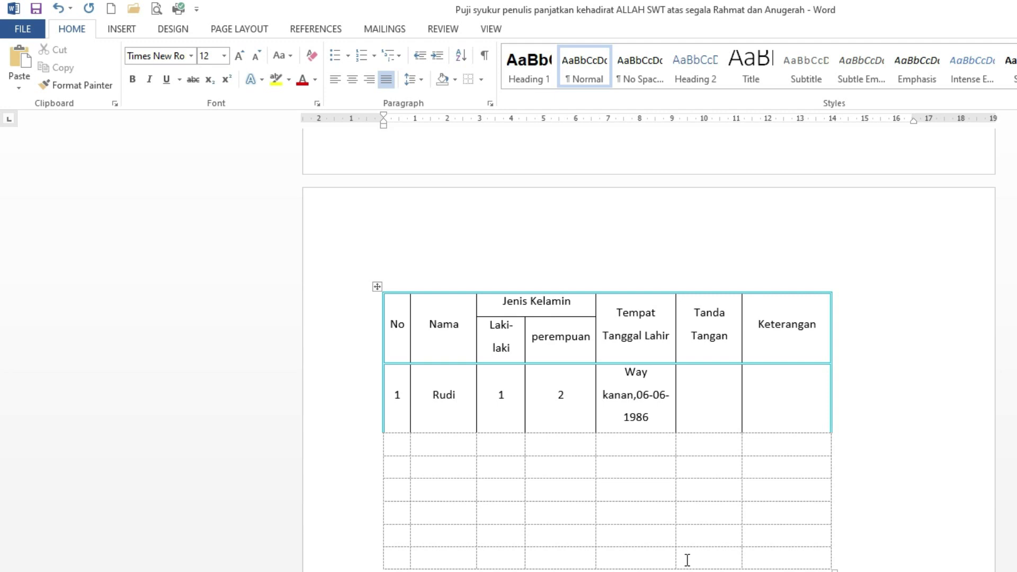
scroll(687, 559, "up", 20)
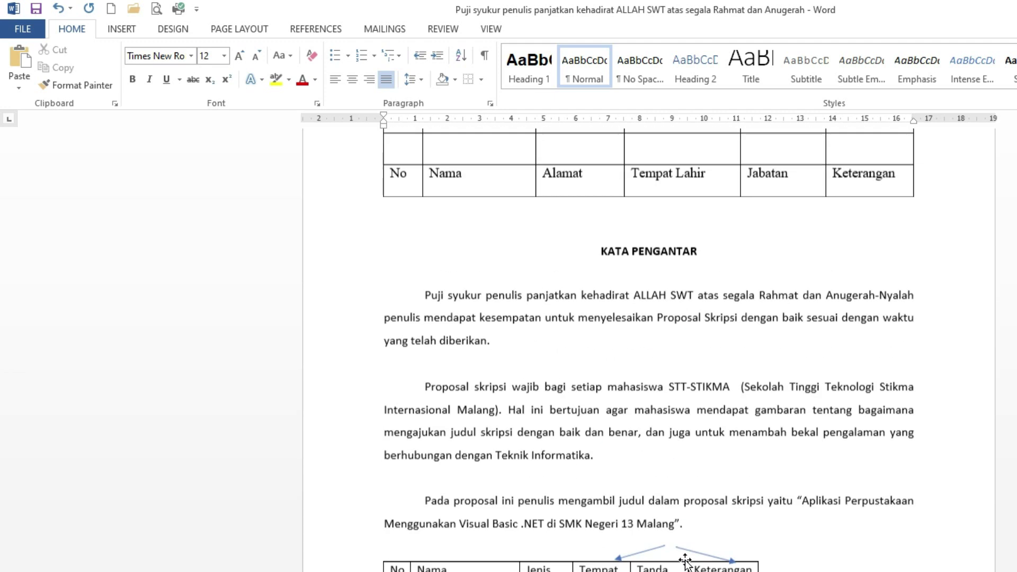
scroll(785, 493, "up", 20)
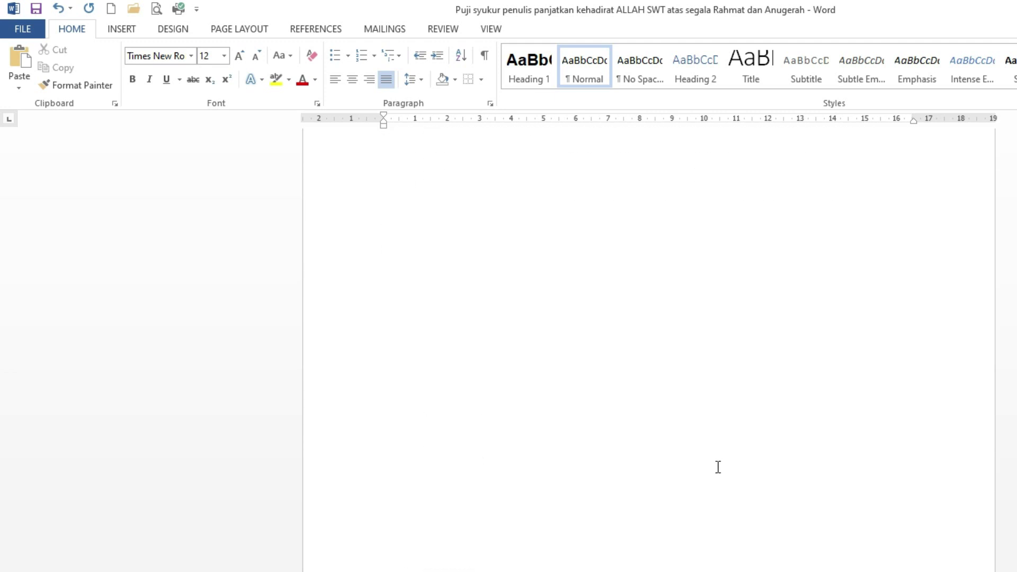
scroll(716, 468, "up", 5)
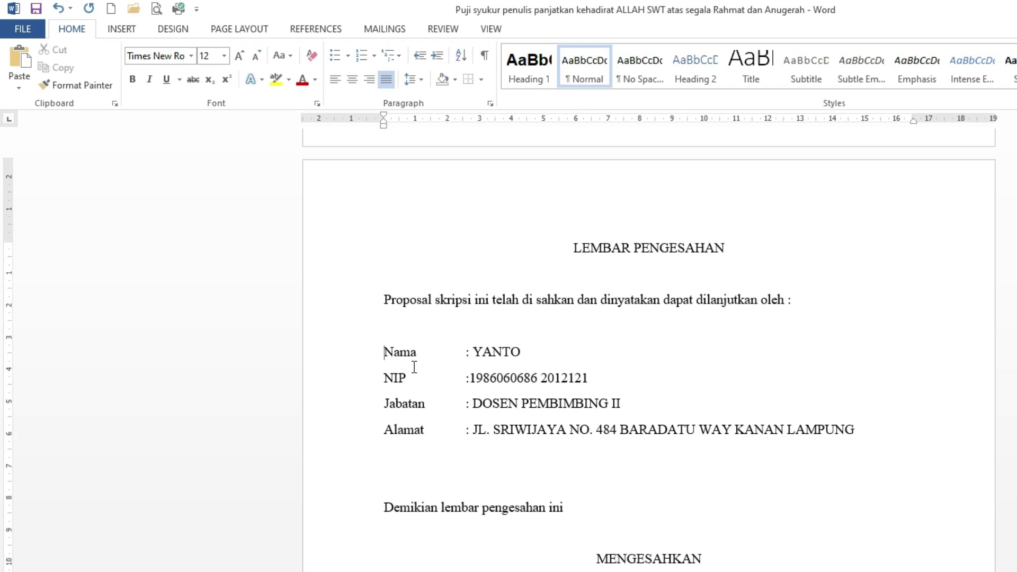
left_click_drag(382, 350, 860, 429)
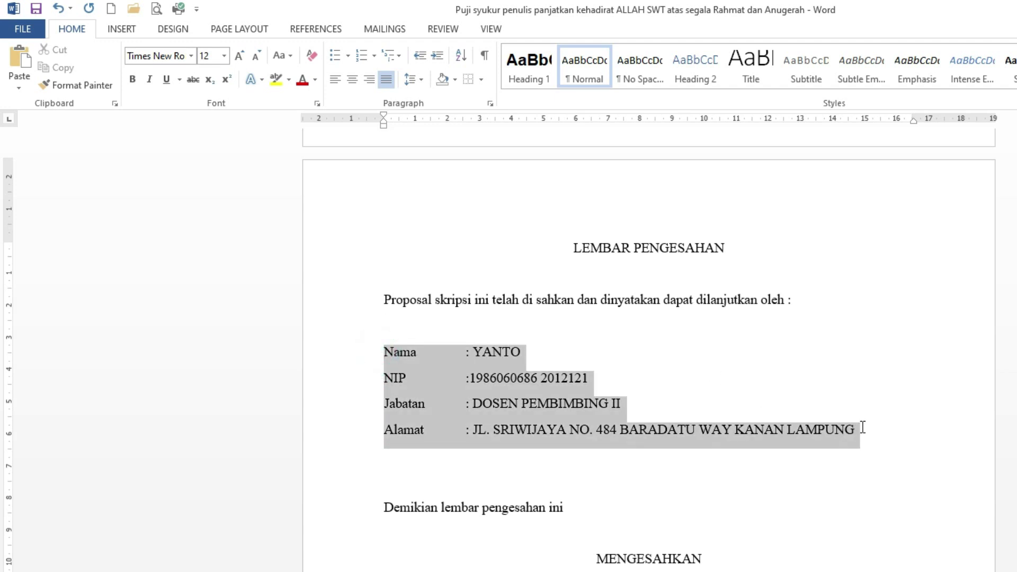
left_click(374, 354)
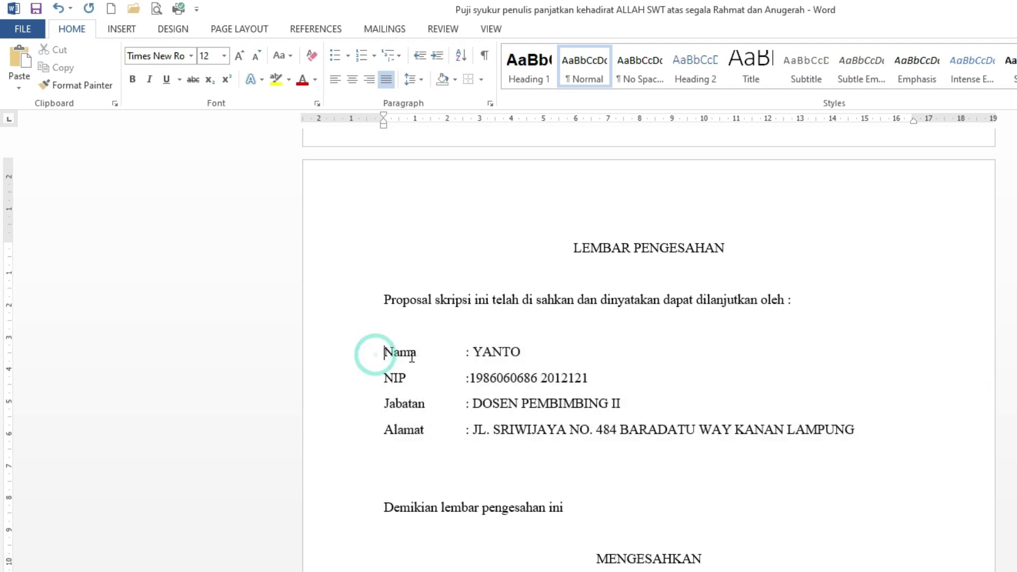
left_click_drag(382, 352, 856, 424)
left_click(856, 428)
left_click(465, 380)
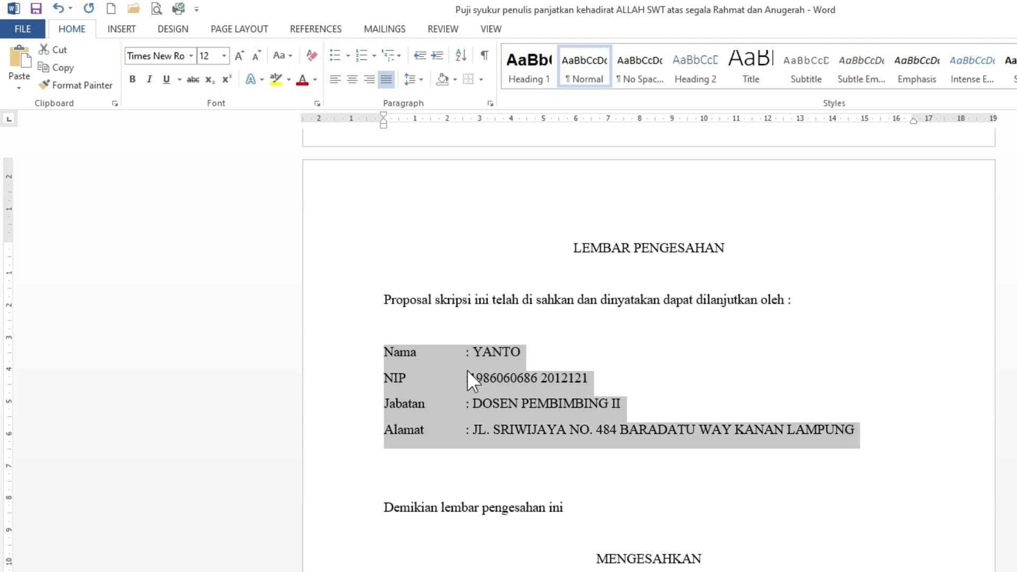
left_click(471, 403)
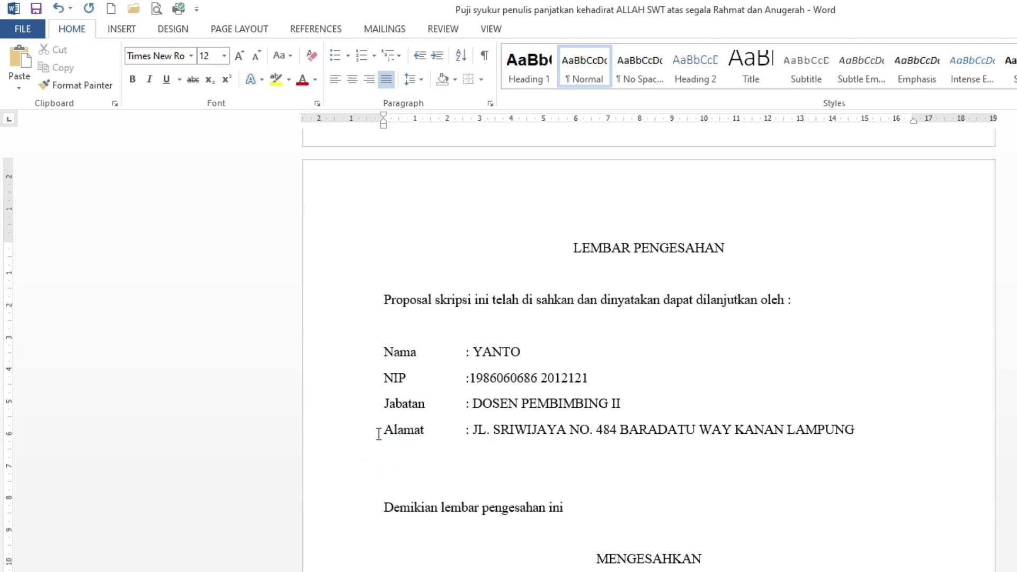
Step: Insert a table with three columns and one row directly below the Alamat line
left_click(125, 29)
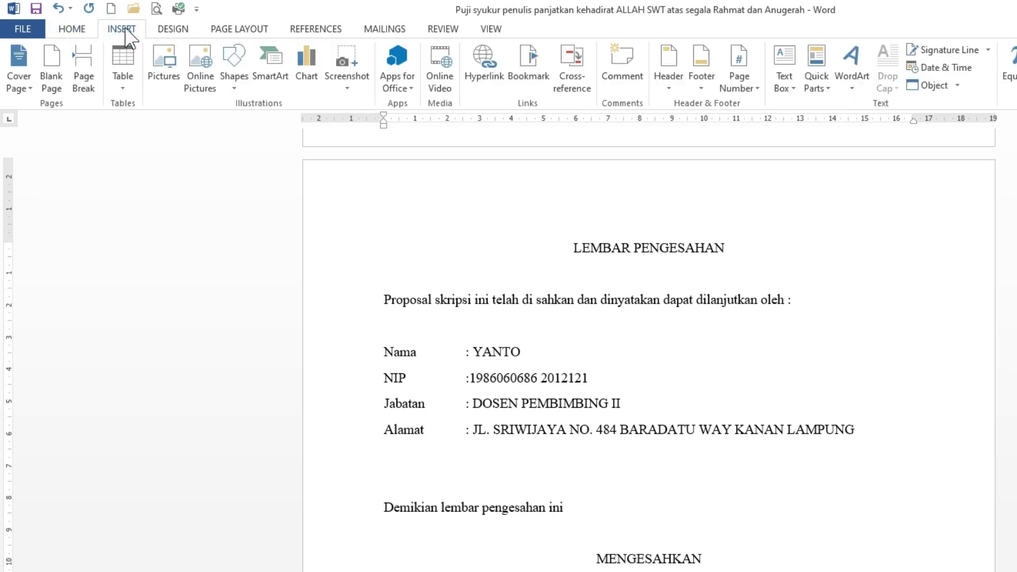
left_click(121, 89)
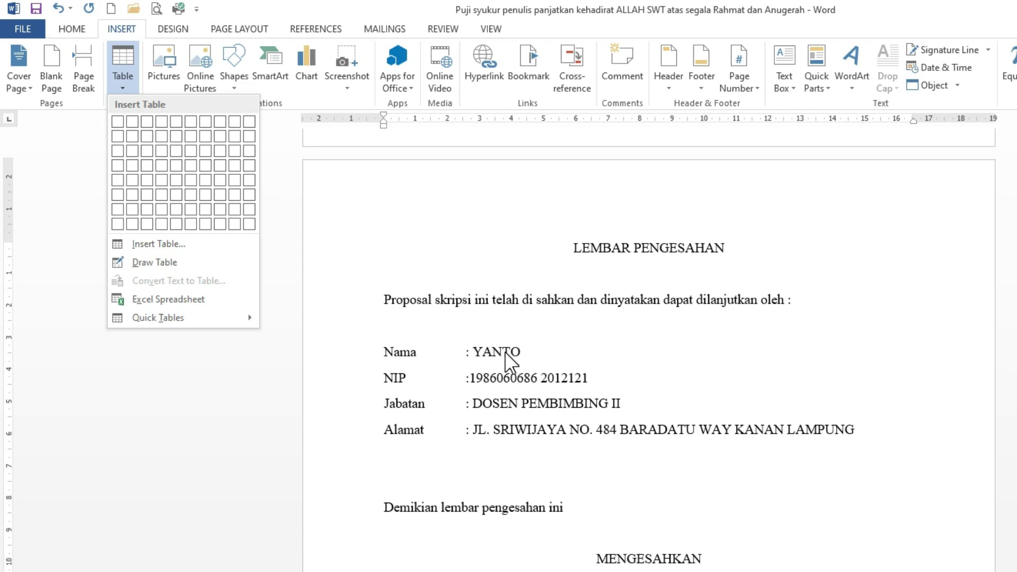
left_click(149, 122)
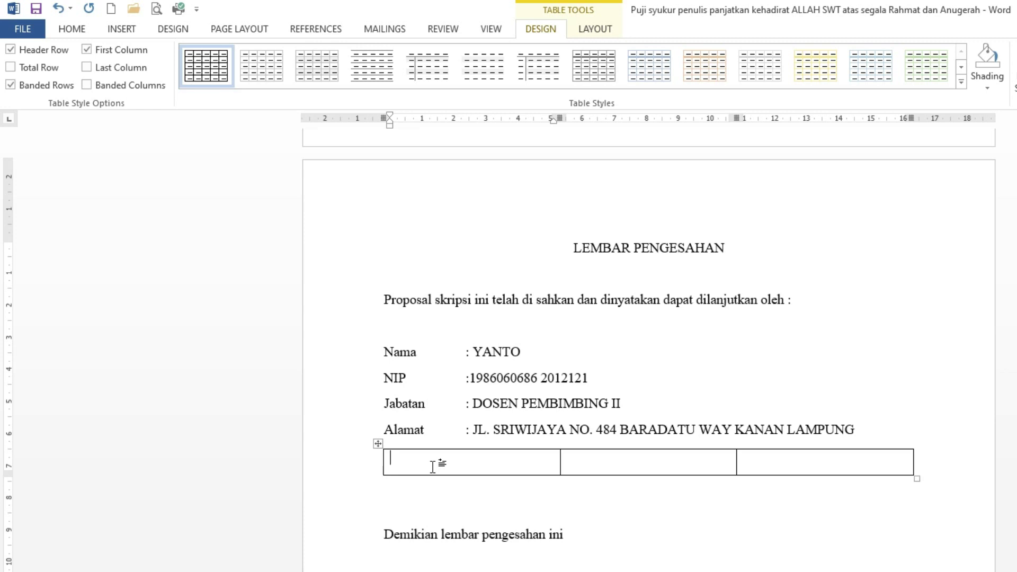
Step: Enter the labels Nama, NIP, Jabatan and Alamat on separate lines in the table's first cell
type("nama")
key("Return")
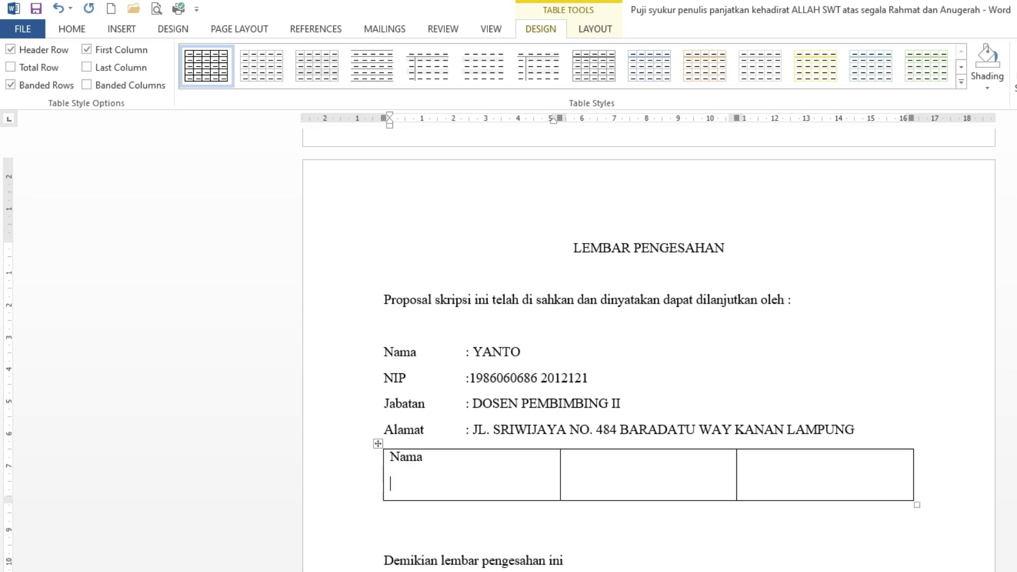
type("N")
key("BackSpace")
type("NIP")
key("Return")
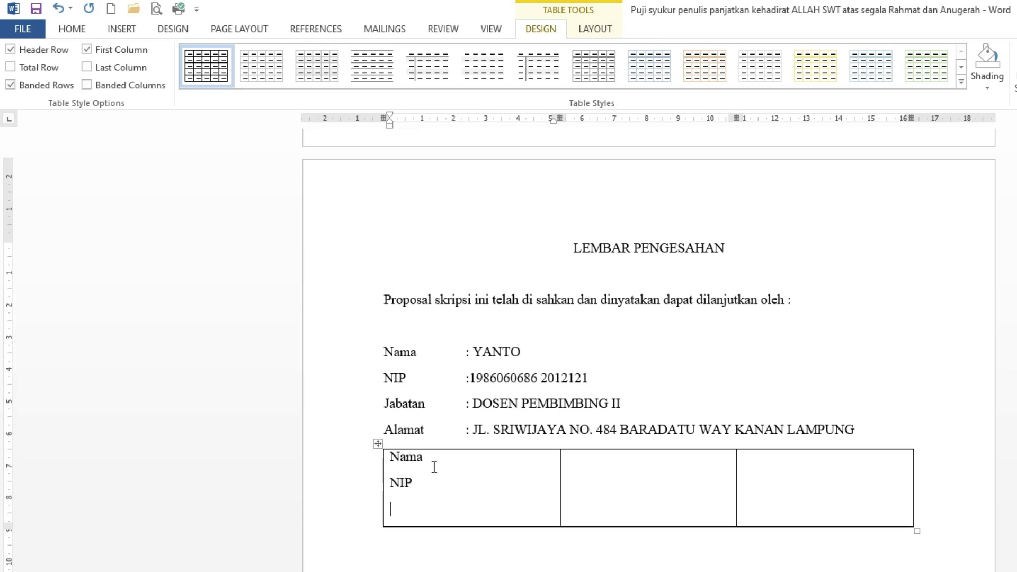
type("Jabatan")
key("Return")
type("Alamat")
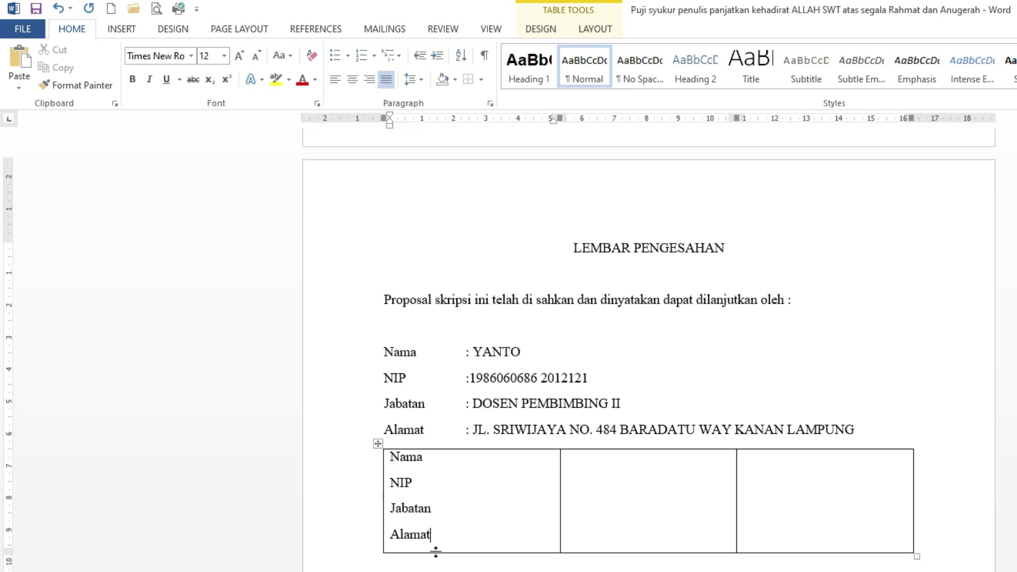
Step: Narrow the table's first column to about 2.7 cm and the middle column to about 0.5 cm
left_click(561, 463)
left_click_drag(560, 480, 470, 478)
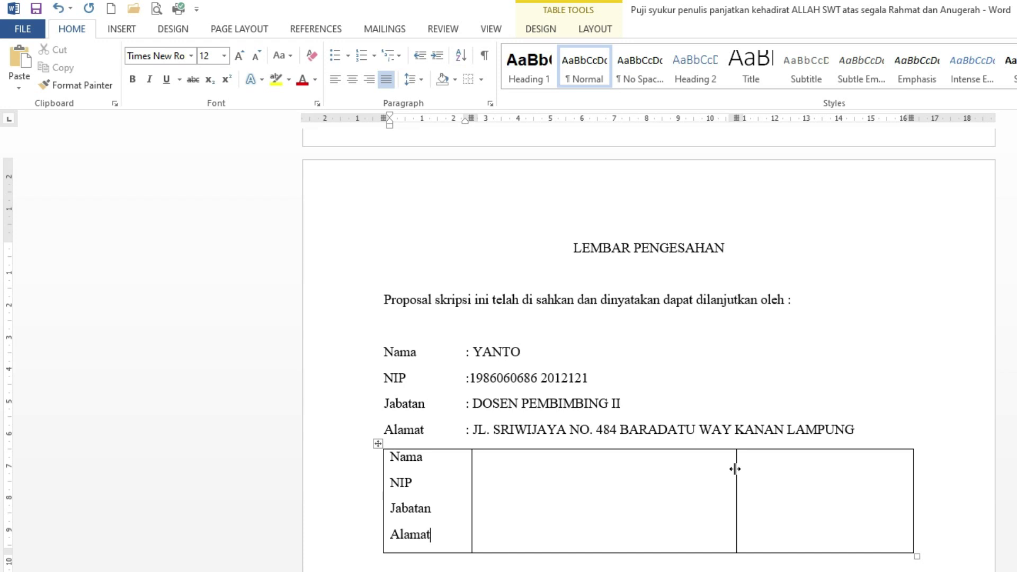
left_click_drag(735, 469, 735, 468)
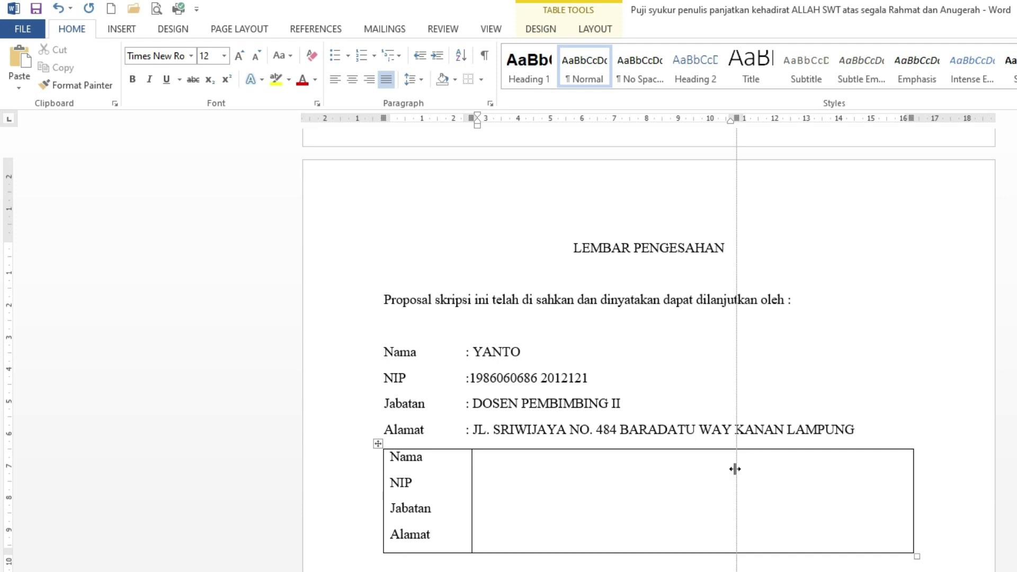
left_click_drag(734, 469, 487, 470)
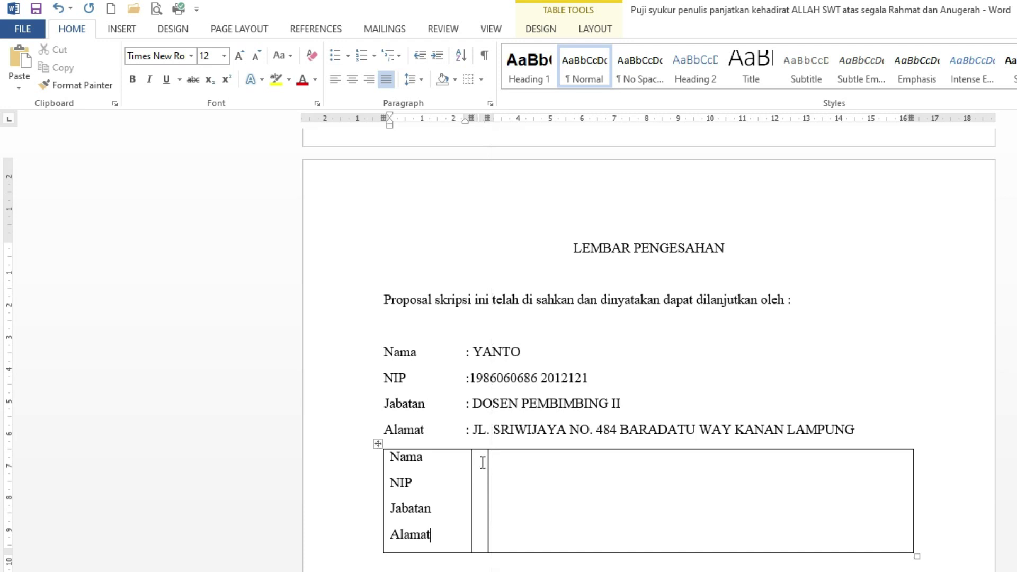
Step: Put a colon beside each label in the middle cell and enter the name, NIP number, "Dosen pembimbing I" and address in the third cell
left_click(483, 457)
type(": :")
left_click(513, 460)
type("rudi")
key("Down")
type("198545454")
key("Down")
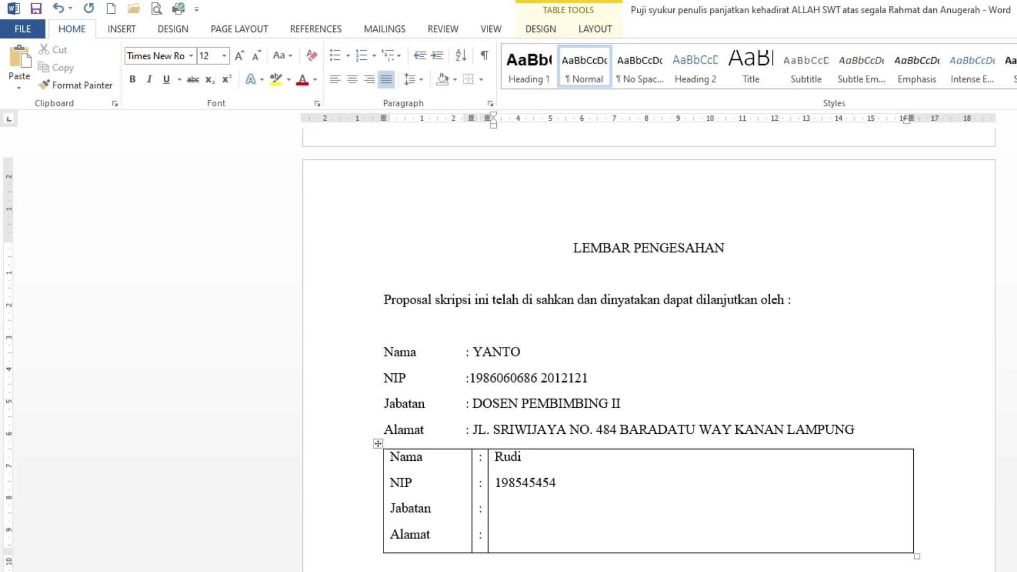
type("Dosen pembimbing I ")
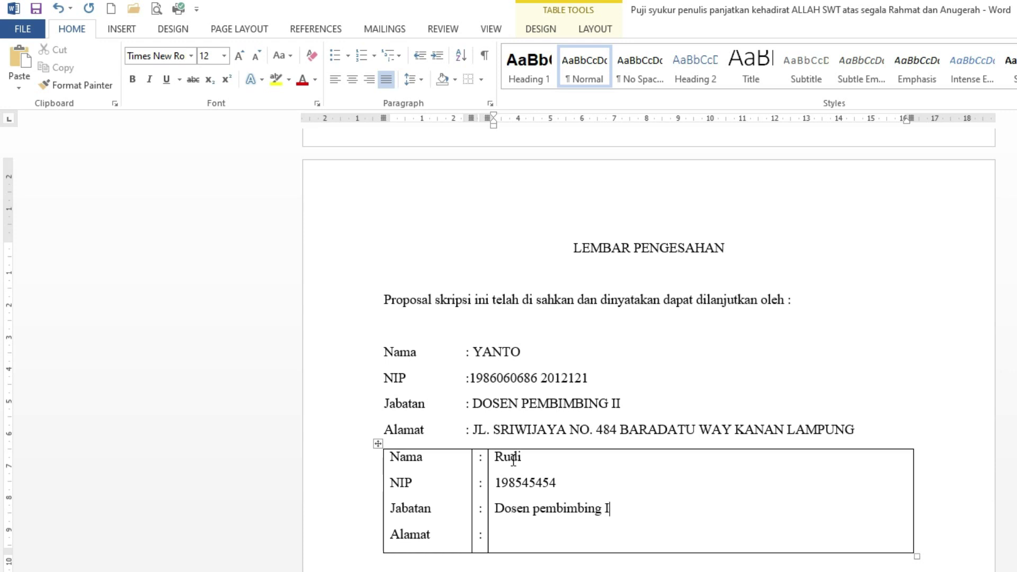
type("Jl. Sriwjjaya ;kad;kaddkakd")
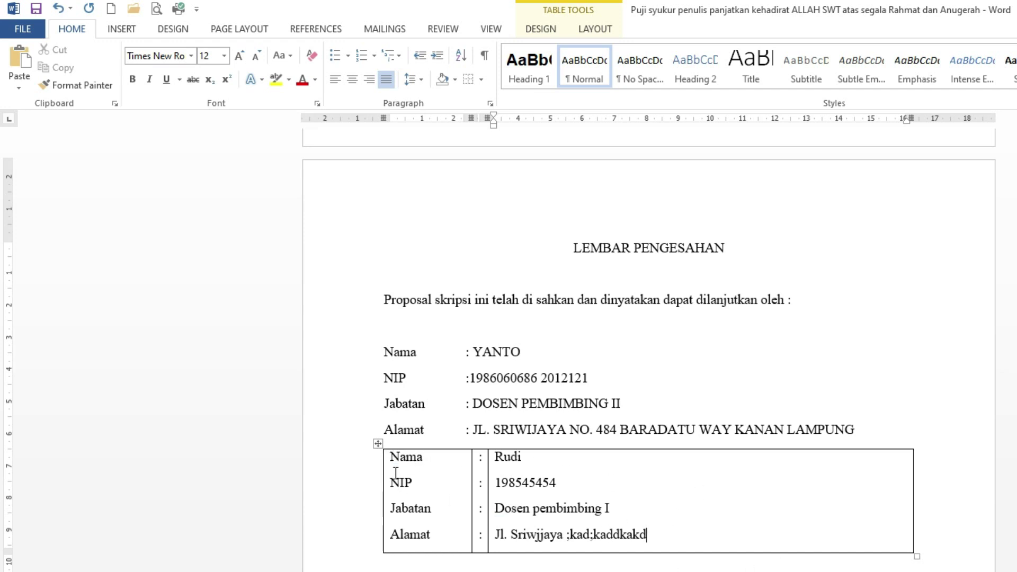
Step: Remove all borders from the whole Nama, NIP, Jabatan and Alamat table
left_click(378, 443)
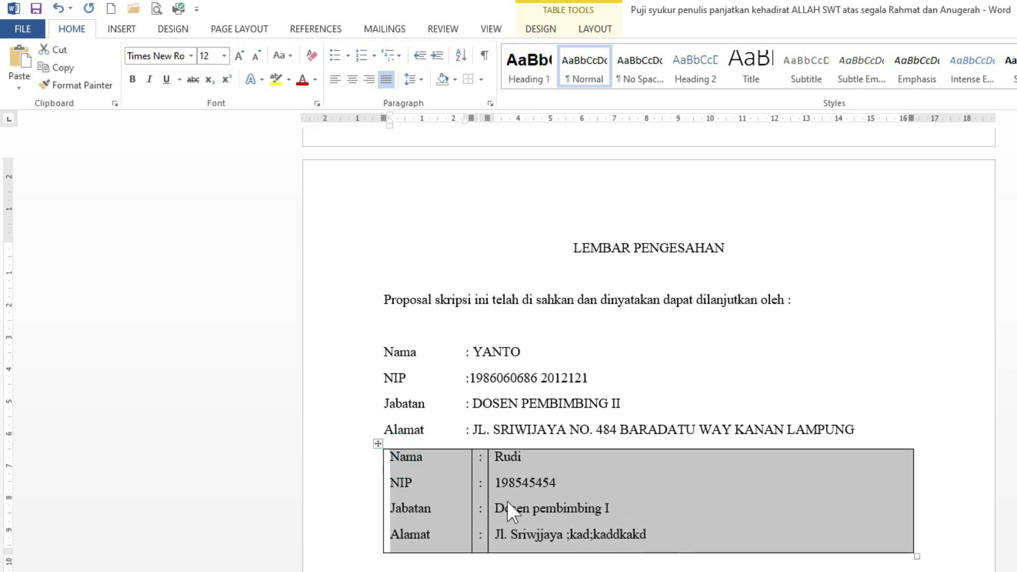
left_click(75, 29)
left_click(480, 80)
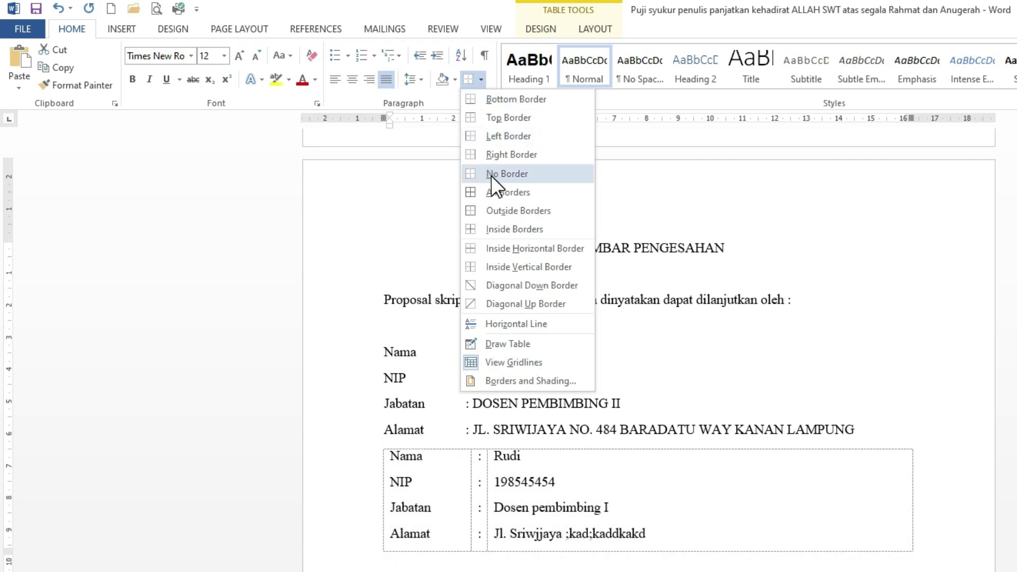
left_click(491, 176)
left_click(628, 472)
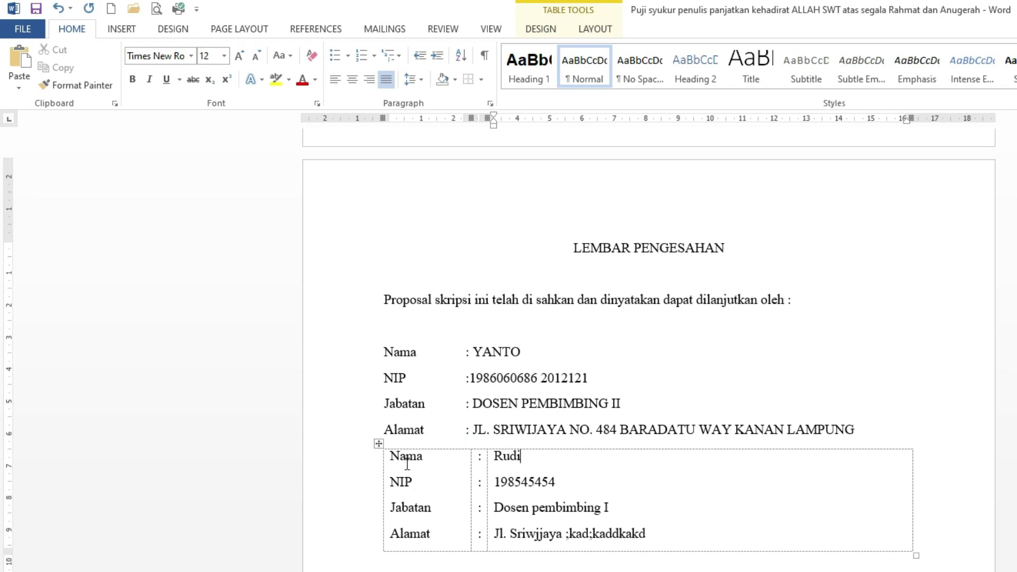
Step: Examine the MENGESAHKAN signature block, comparing the tabbed Dosen pembimbing lines with the borderless table versions
scroll(608, 483, "down", 3)
scroll(498, 386, "up", 1)
scroll(604, 481, "down", 1)
scroll(586, 463, "down", 2)
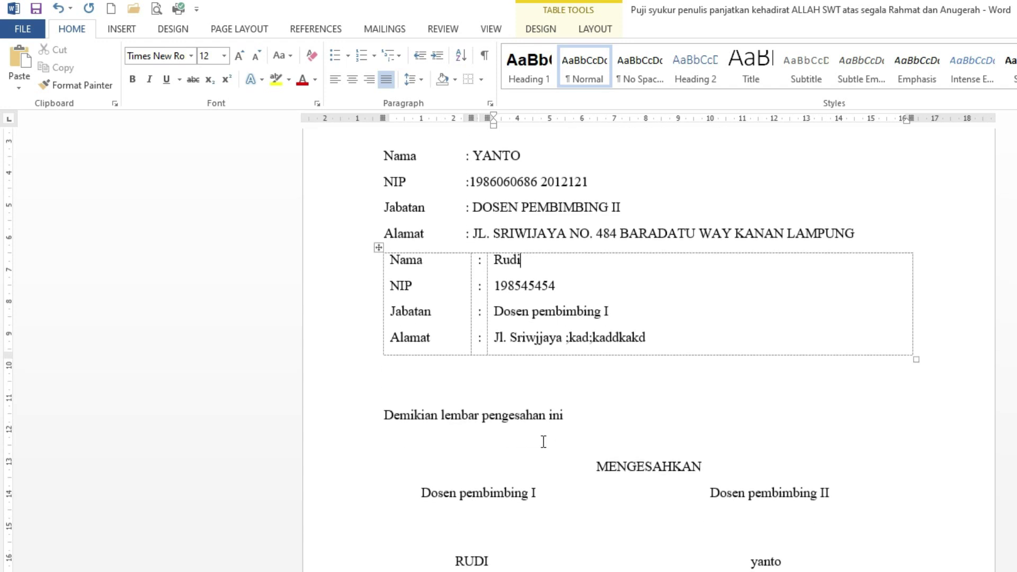
scroll(615, 478, "down", 3)
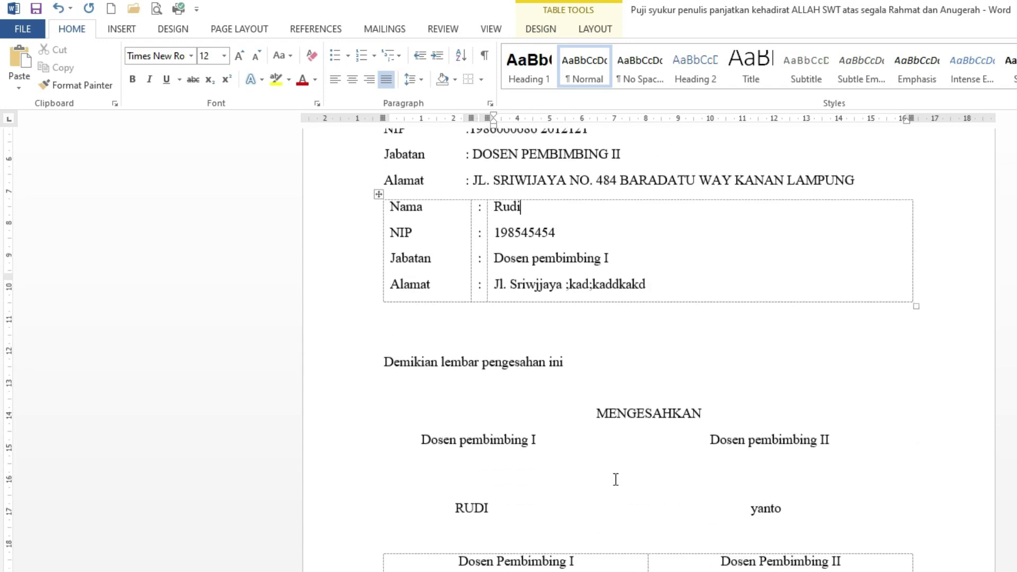
scroll(617, 471, "up", 1)
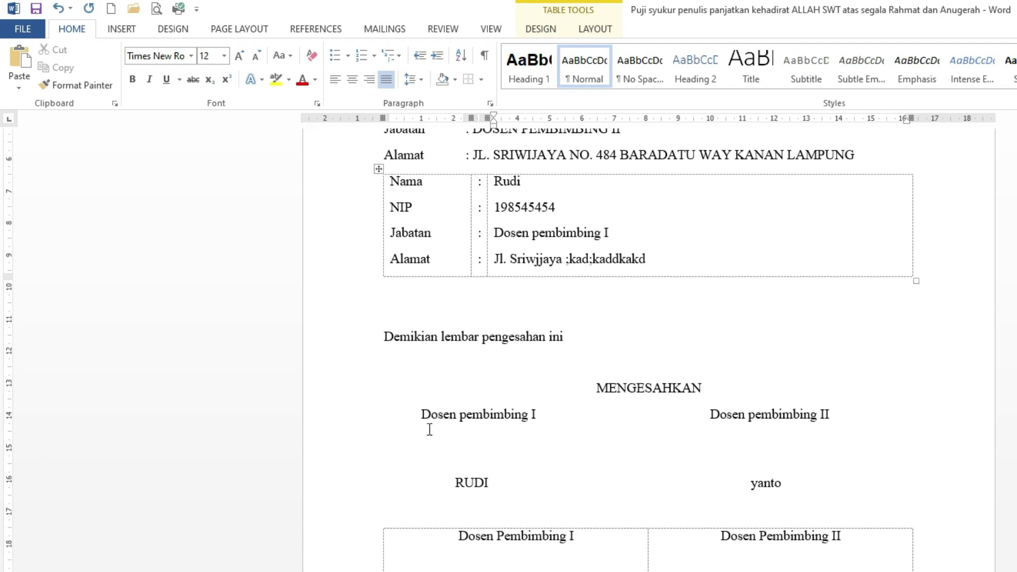
mouse_move(418, 414)
left_mouse_down()
mouse_move(430, 444)
mouse_move(800, 481)
left_mouse_up()
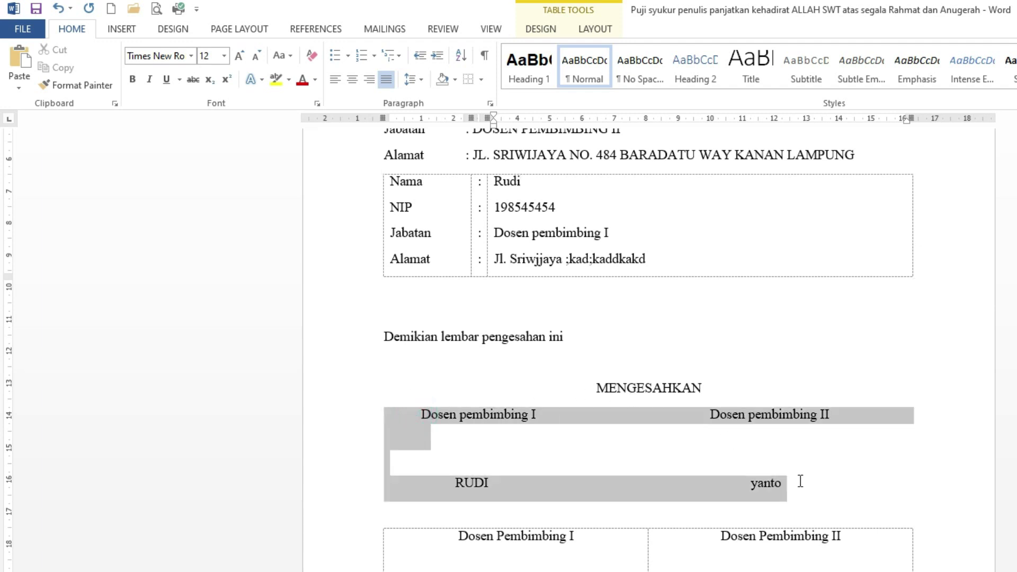
left_click(586, 456)
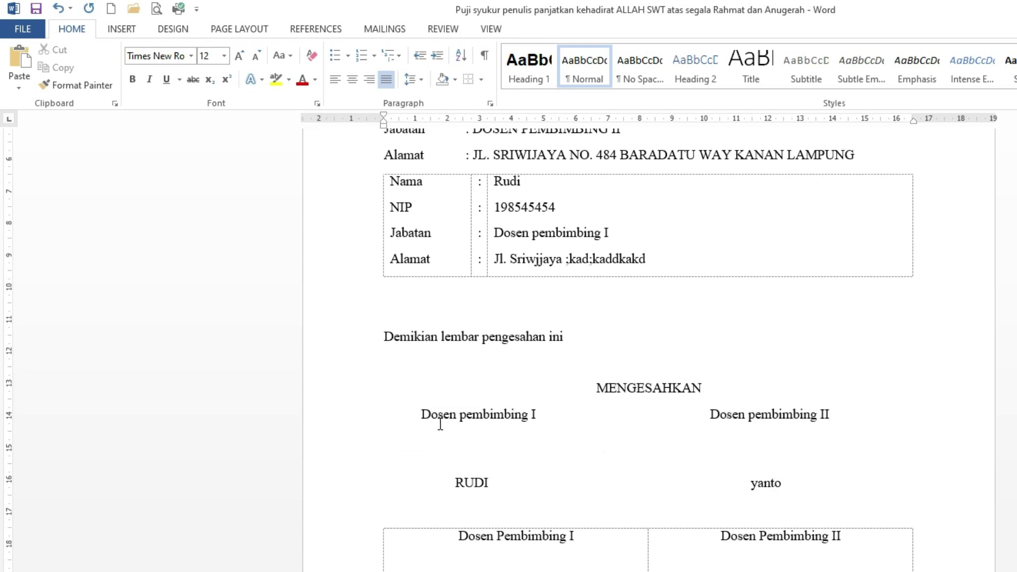
scroll(520, 448, "down", 3)
mouse_move(421, 334)
left_mouse_down()
mouse_move(716, 354)
mouse_move(790, 390)
mouse_move(786, 404)
mouse_move(527, 395)
mouse_move(521, 377)
left_mouse_up()
left_click(521, 377)
left_click_drag(409, 333, 717, 416)
left_click(694, 404)
left_click_drag(512, 490, 745, 498)
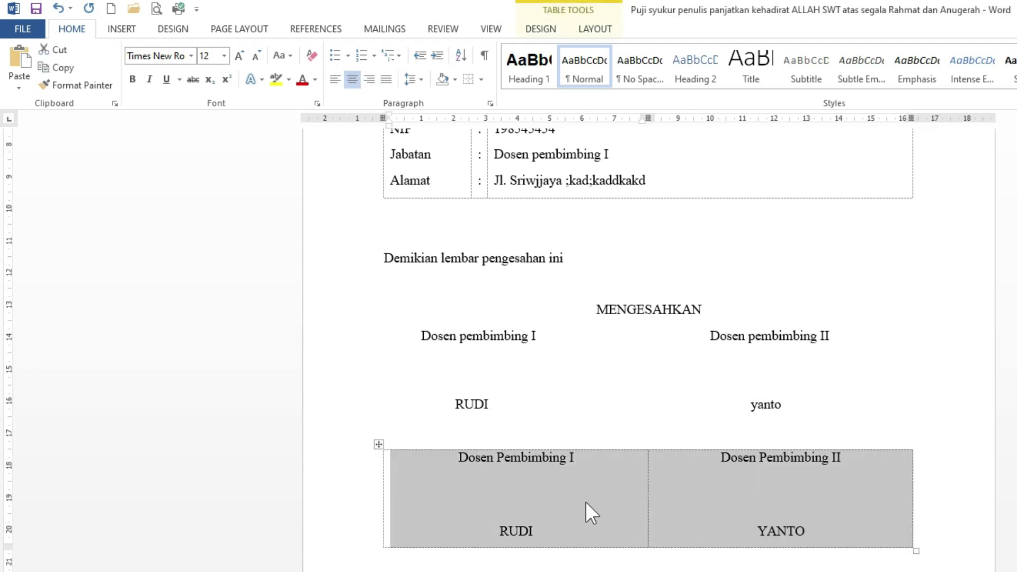
left_click(585, 501)
scroll(579, 390, "up", 3)
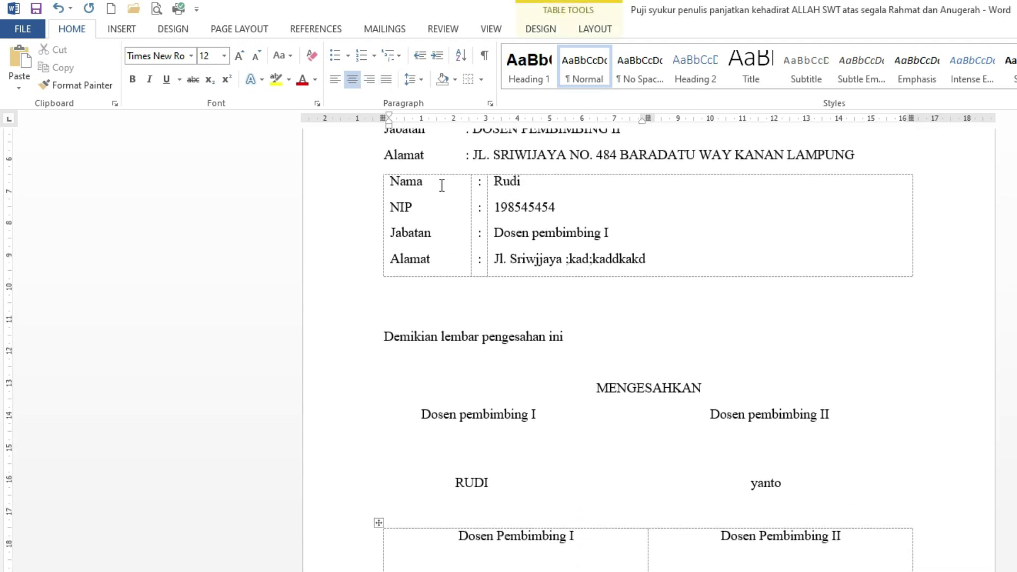
left_click_drag(438, 183, 697, 211)
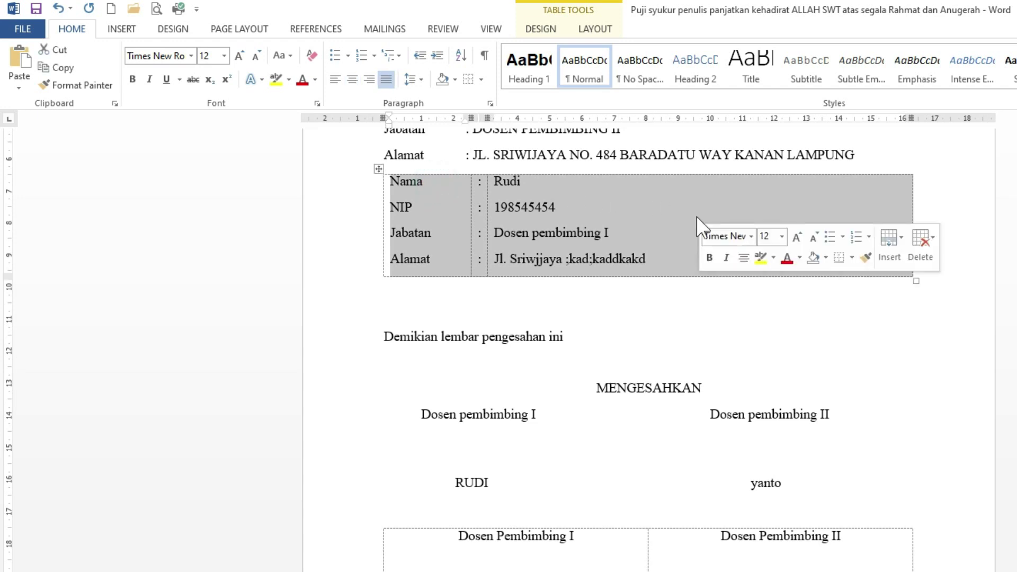
scroll(491, 462, "down", 1)
Step: Insert a table with two columns and one row on the blank line below the tabbed supervisor names
left_click(436, 427)
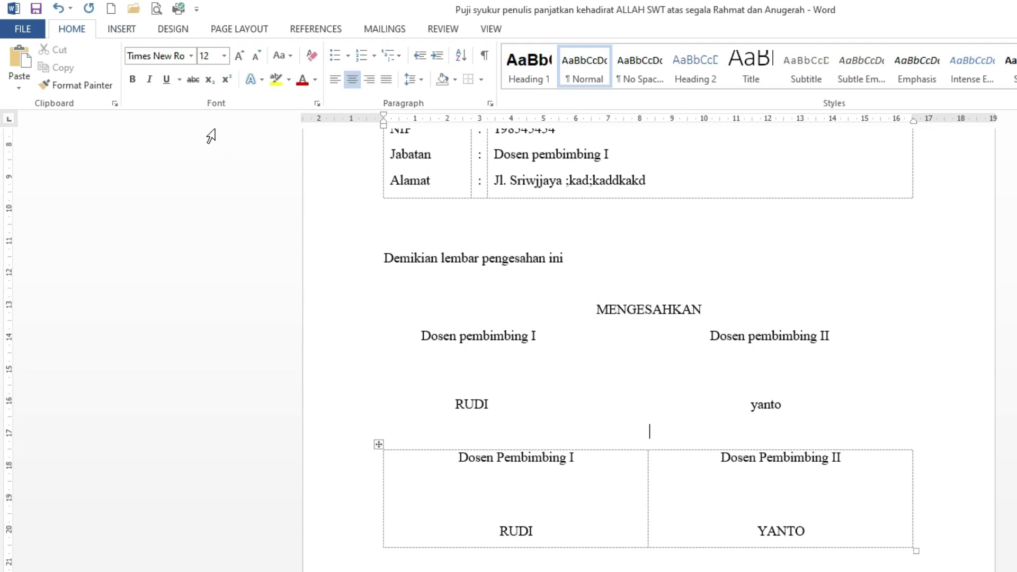
left_click(114, 29)
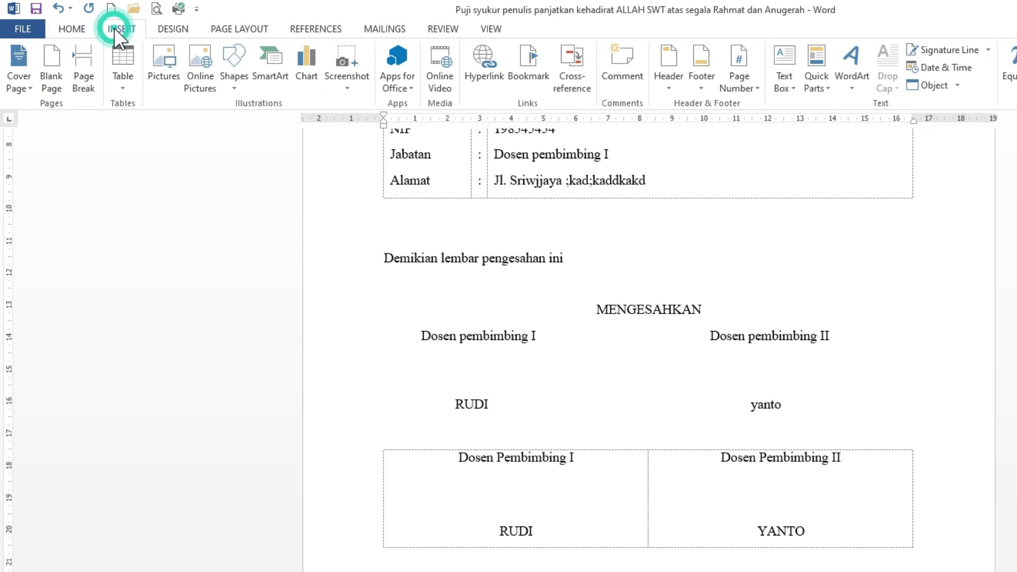
left_click(120, 85)
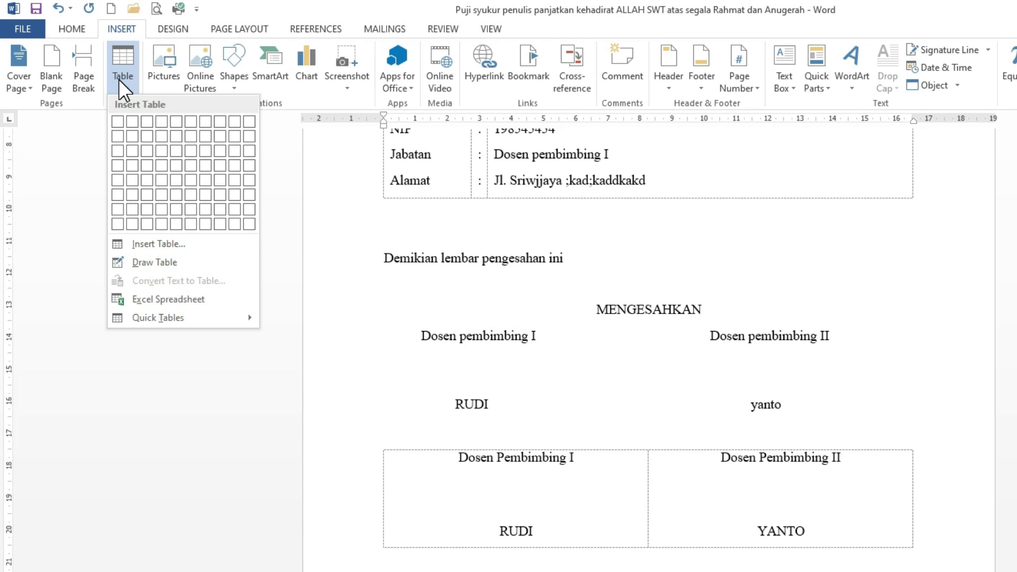
left_click(136, 129)
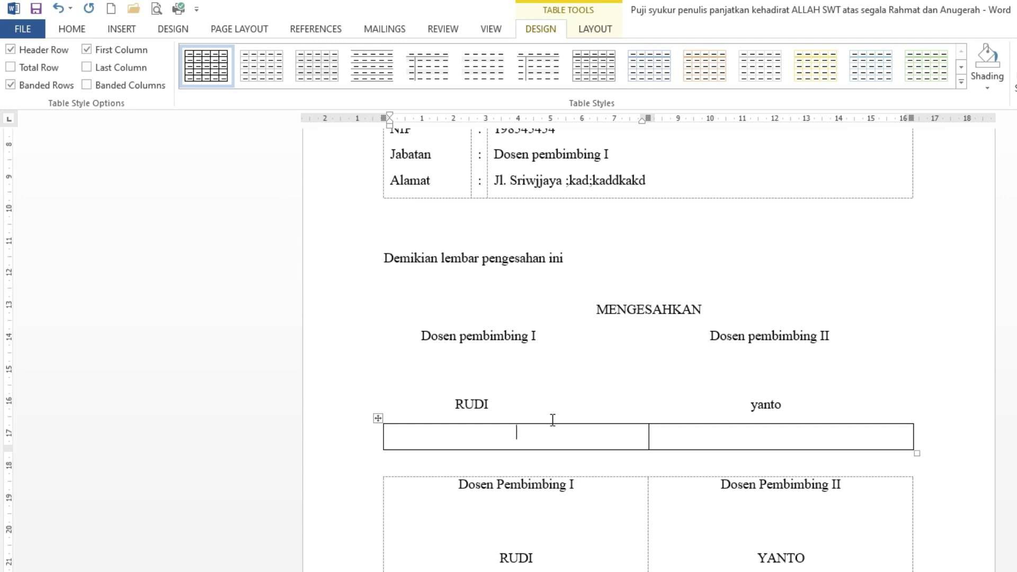
Step: Enter "Dosen pembimbing I" in the new table's first cell, followed by two blank lines and the first supervisor's name
type("Dosen pem")
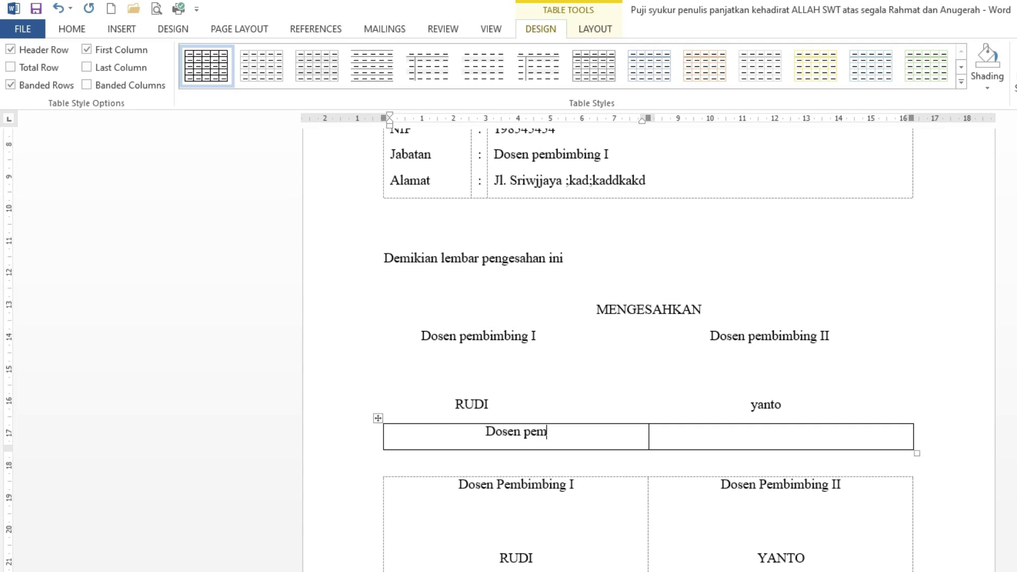
type("bimbing")
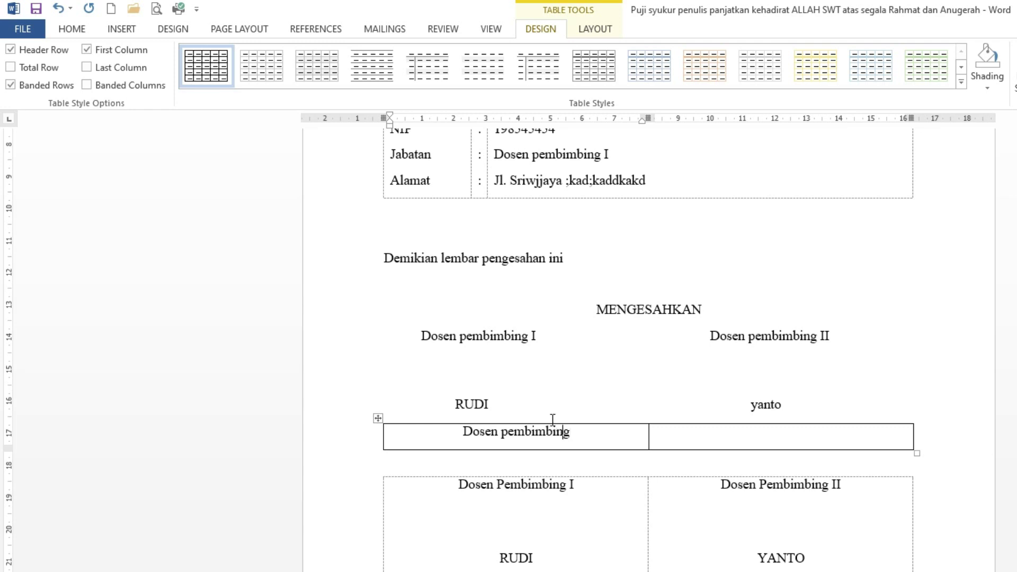
type(" I")
key("Return")
key("Return")
key("Return")
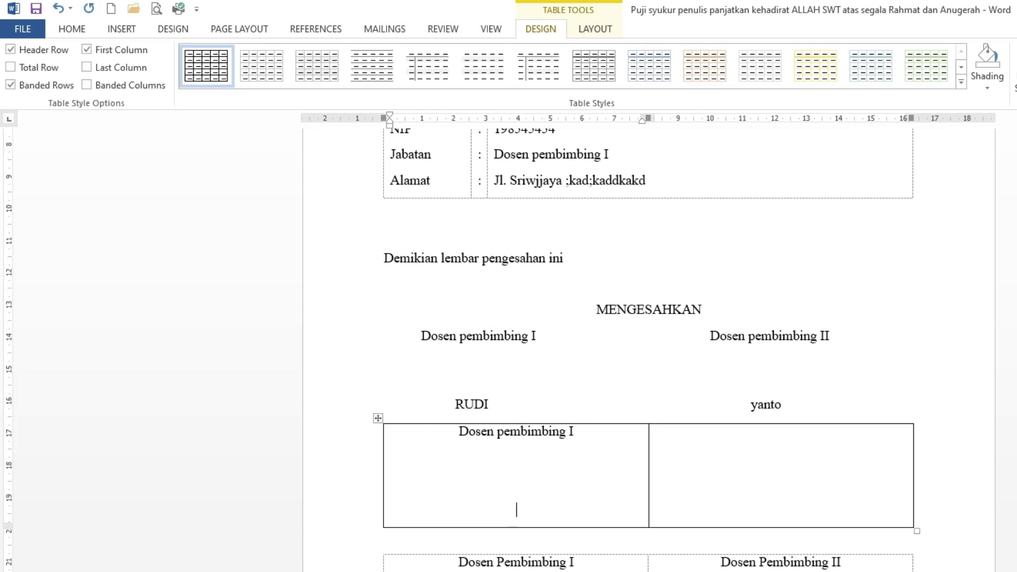
type("RUDI")
key("Up")
Step: Enter "Dosen Pembimbing II" in the new table's second cell, followed by two blank lines and the second supervisor's name in capitals
left_click(793, 436)
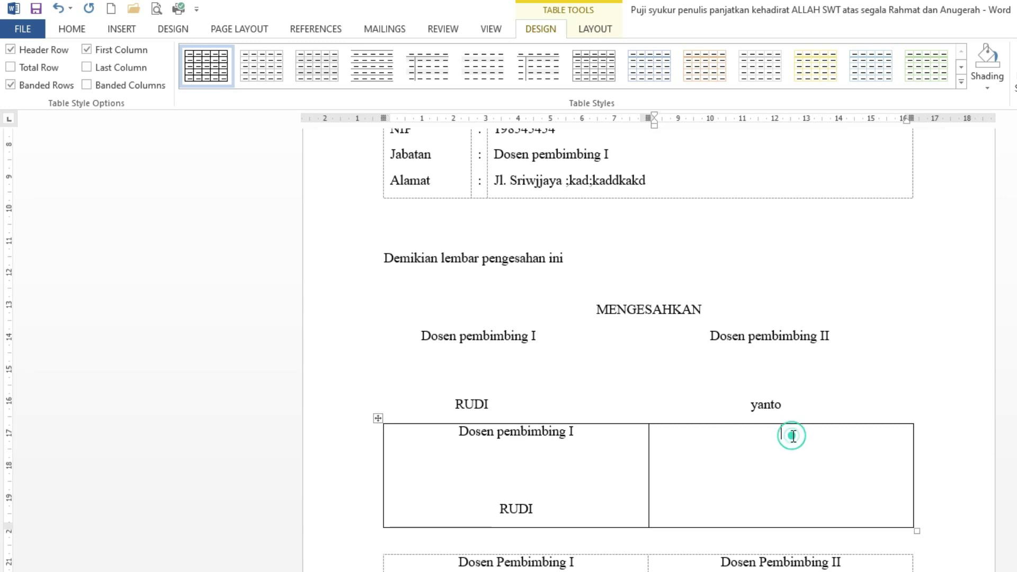
type("Dosen P")
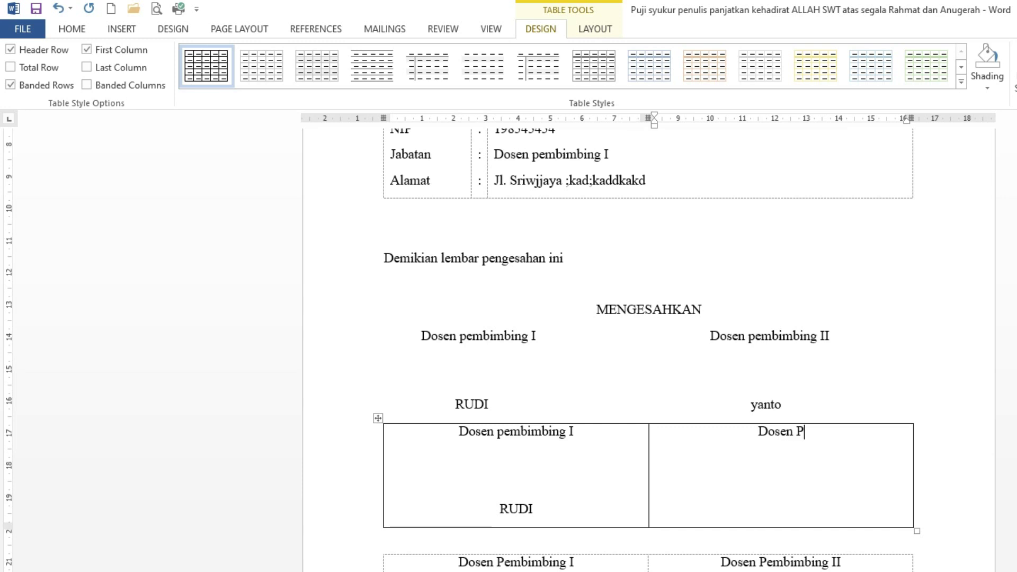
type("embimbing II")
key("Return")
key("Return")
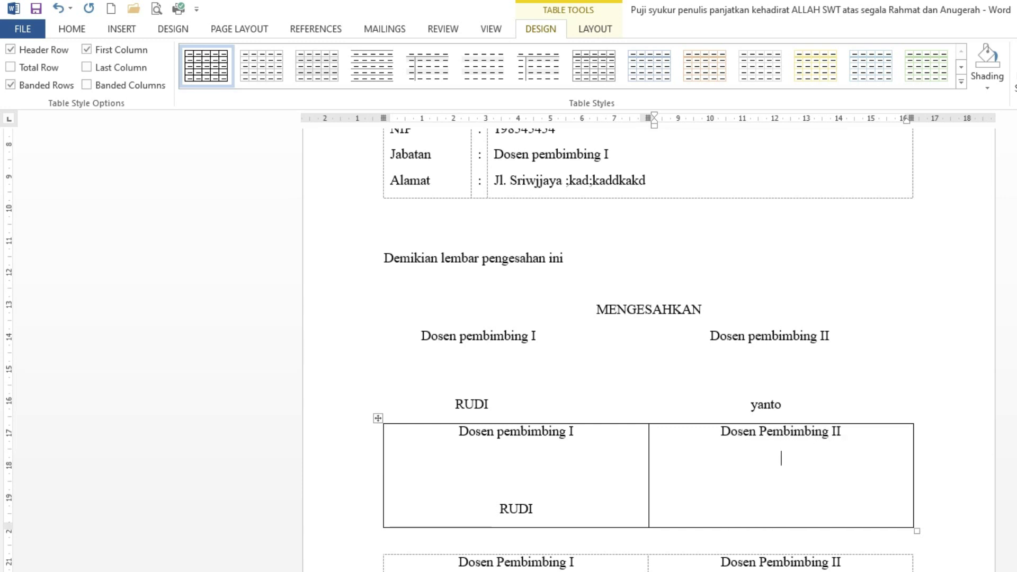
type("YANTO")
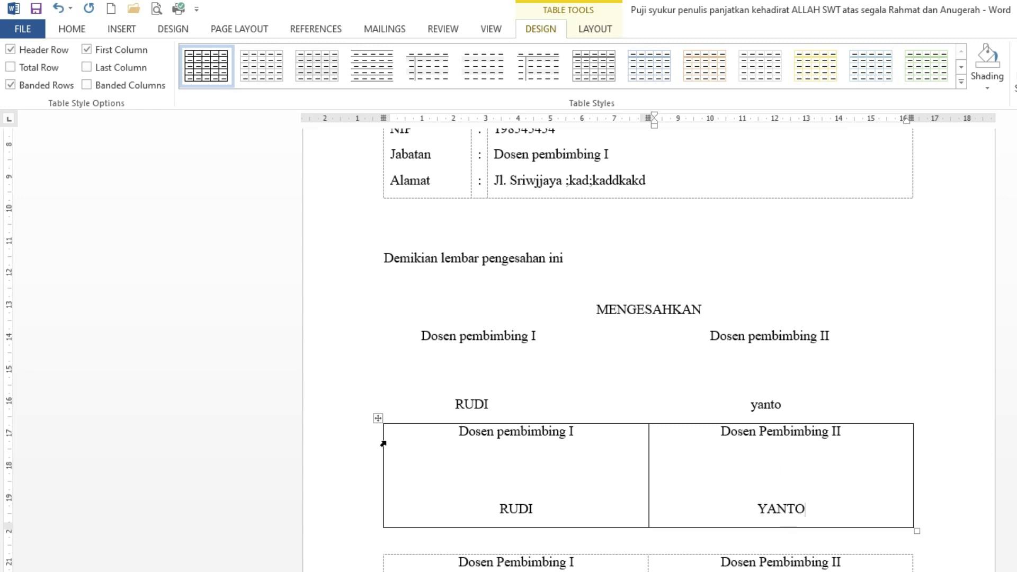
Step: Remove all borders from the new two-column supervisor signature table
left_click(412, 440)
left_click_drag(487, 445, 771, 469)
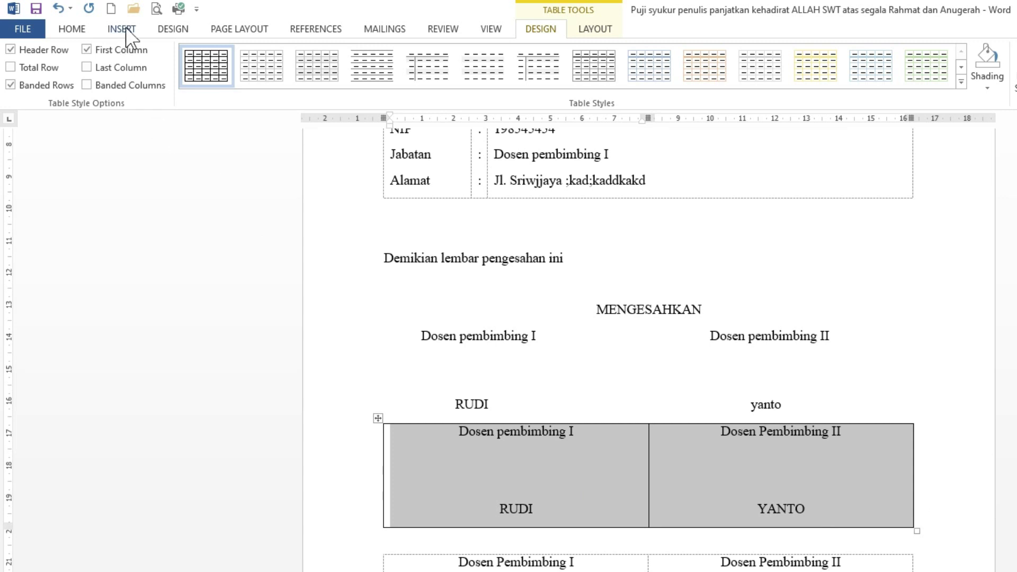
left_click(82, 28)
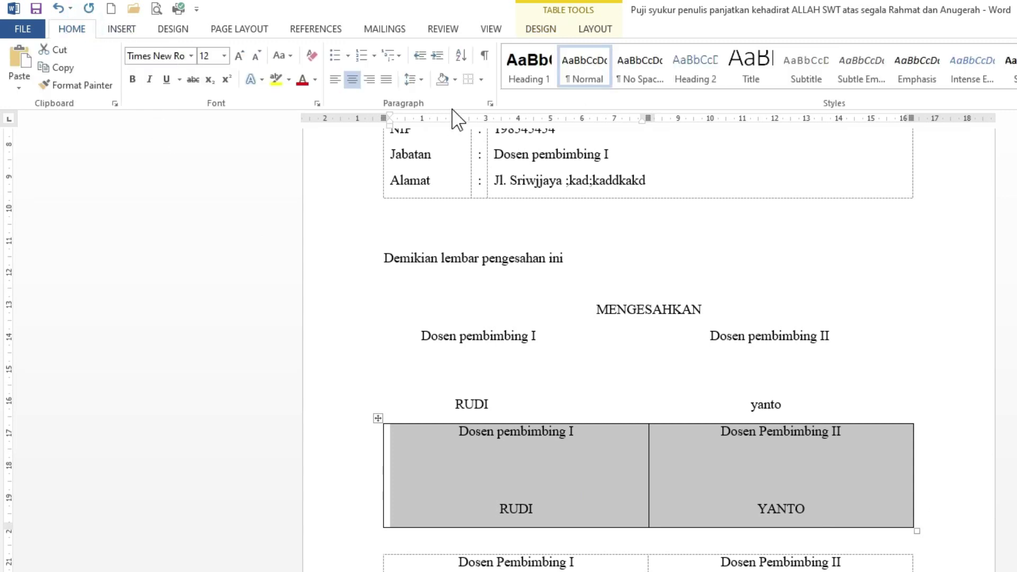
left_click(482, 80)
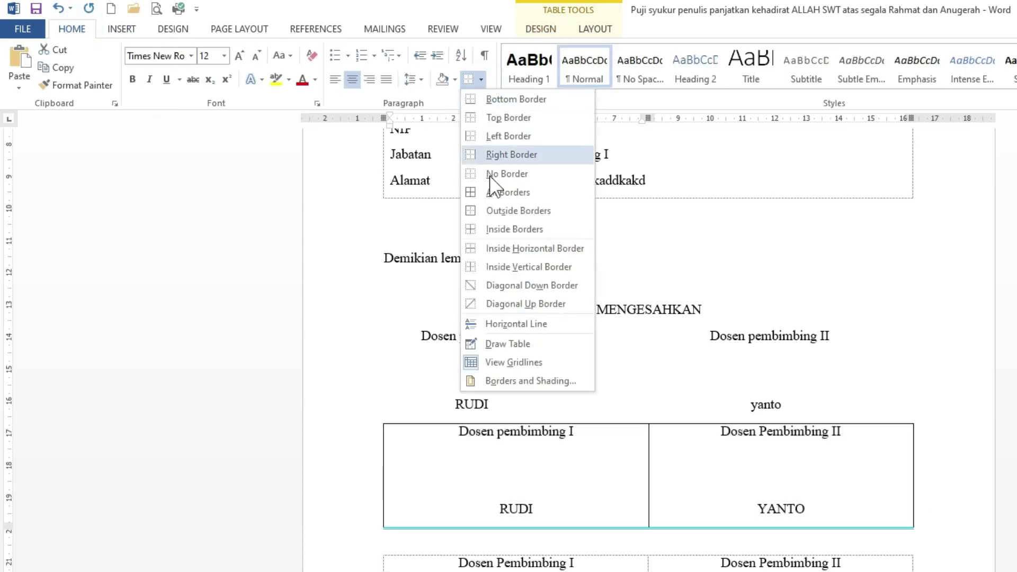
left_click(495, 177)
left_click(708, 479)
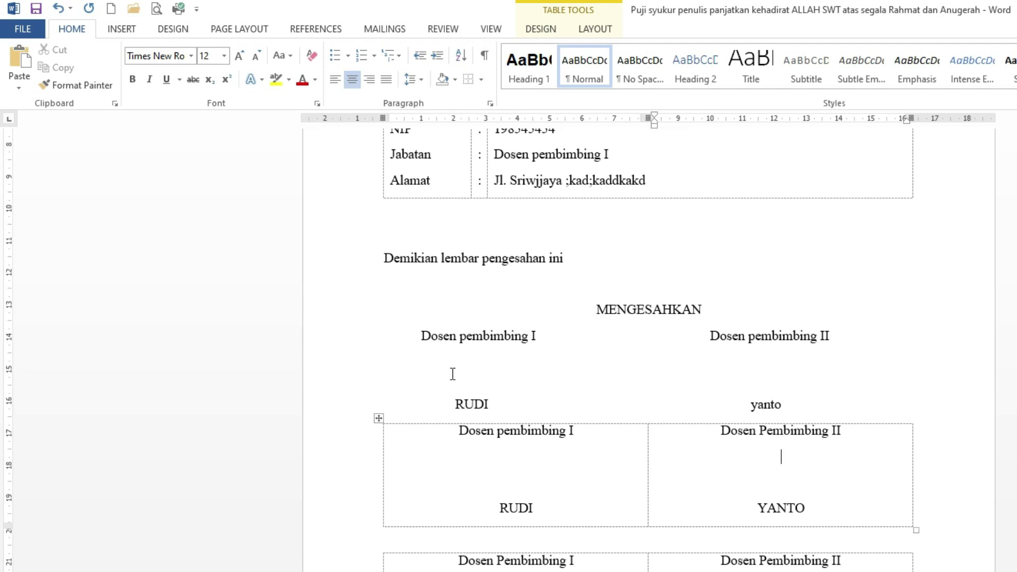
Step: Compare the tabbed supervisor lines under MENGESAHKAN with the new borderless signature table below them
left_click_drag(410, 333, 816, 409)
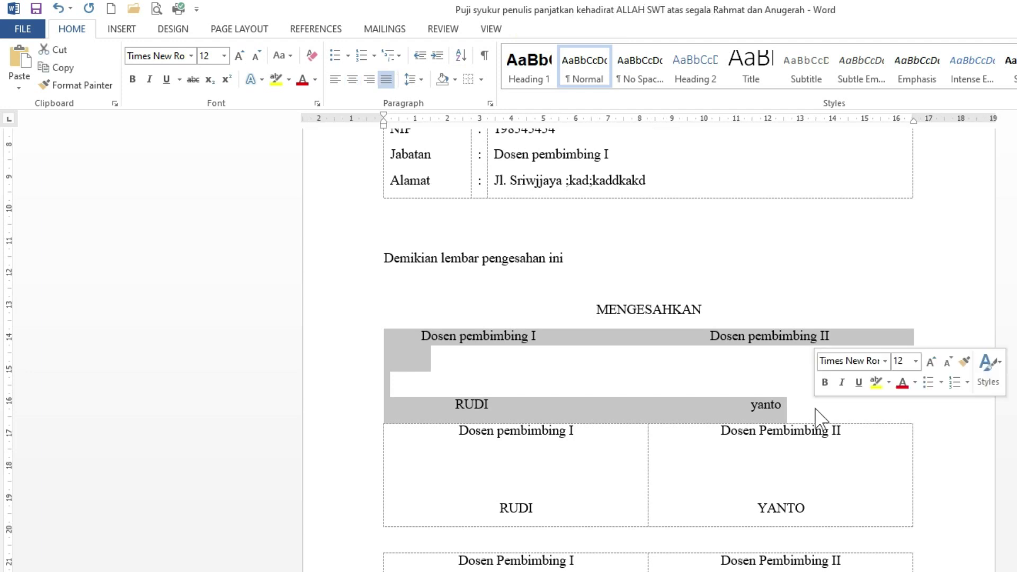
left_click(598, 490)
left_click_drag(422, 335, 795, 403)
left_click(595, 456)
left_click_drag(450, 429, 724, 485)
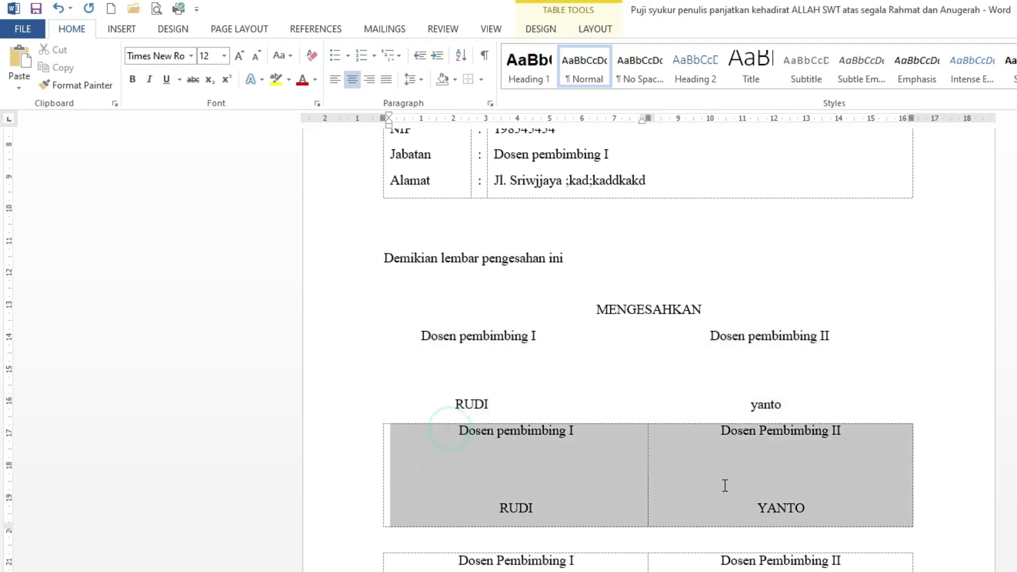
left_click(552, 471)
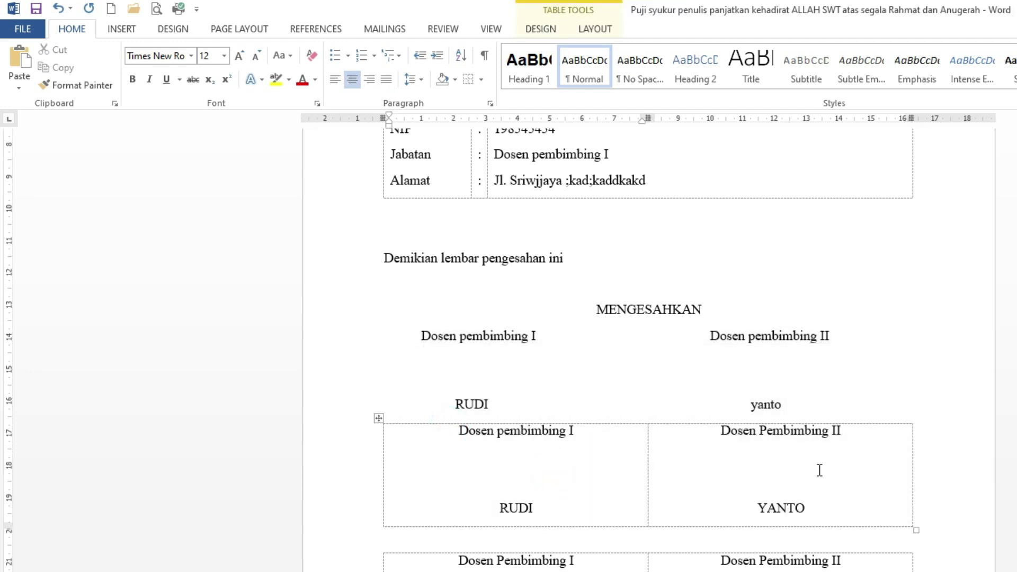
Step: Remove the duplicate Dosen Pembimbing table beneath the new borderless signature table
scroll(634, 466, "down", 1)
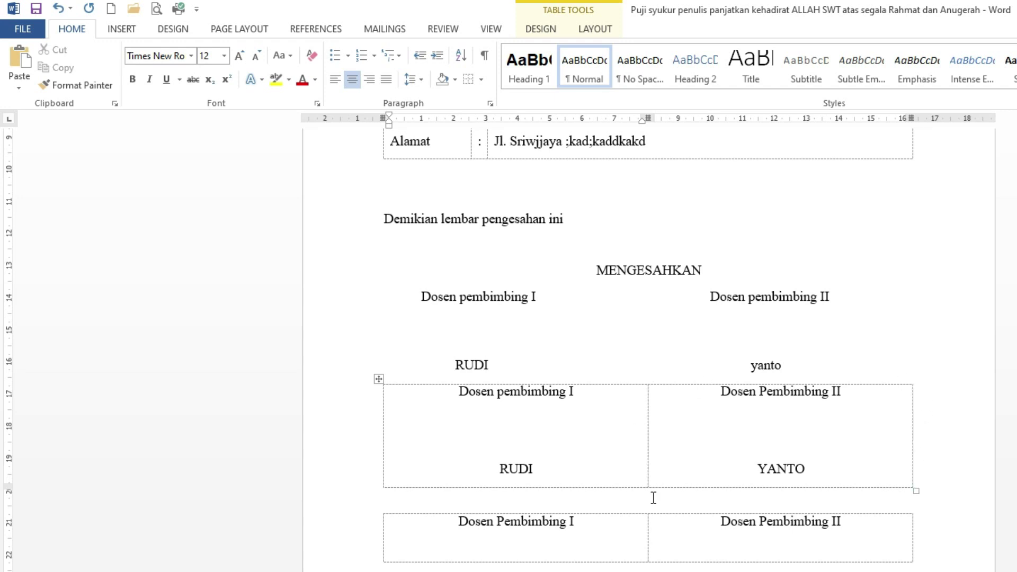
key("ctrl+y")
key("ctrl+z")
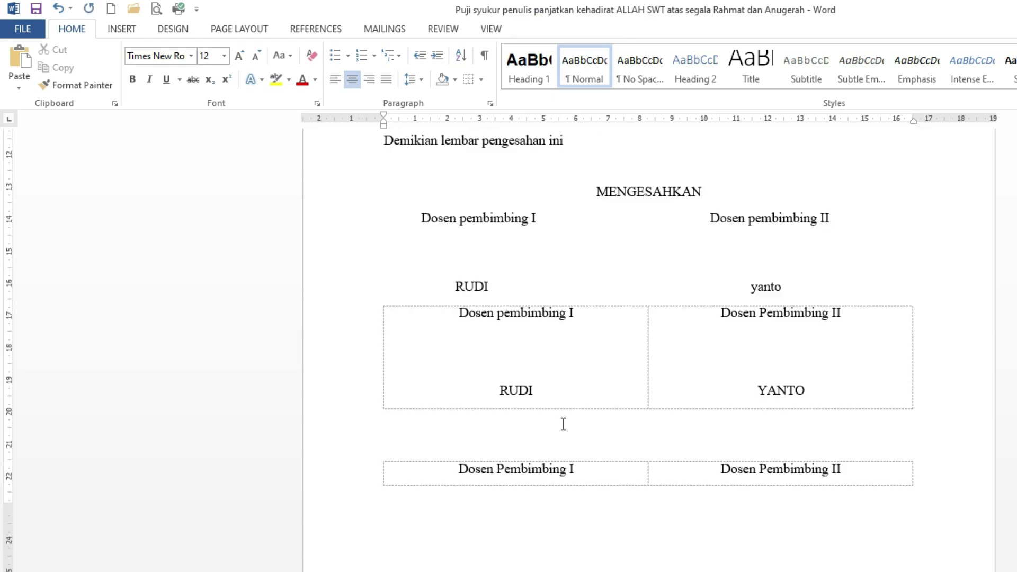
key("ctrl+z")
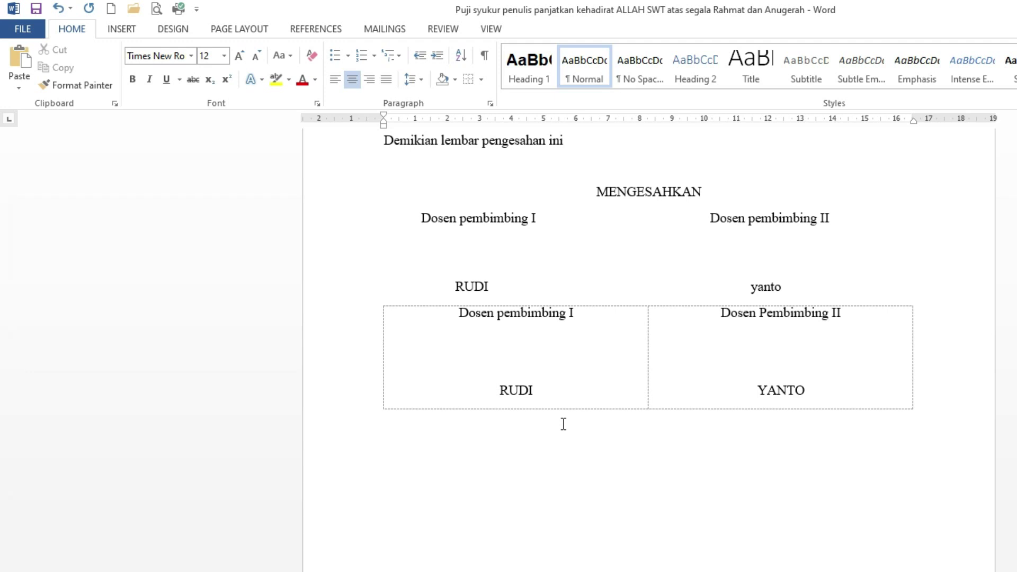